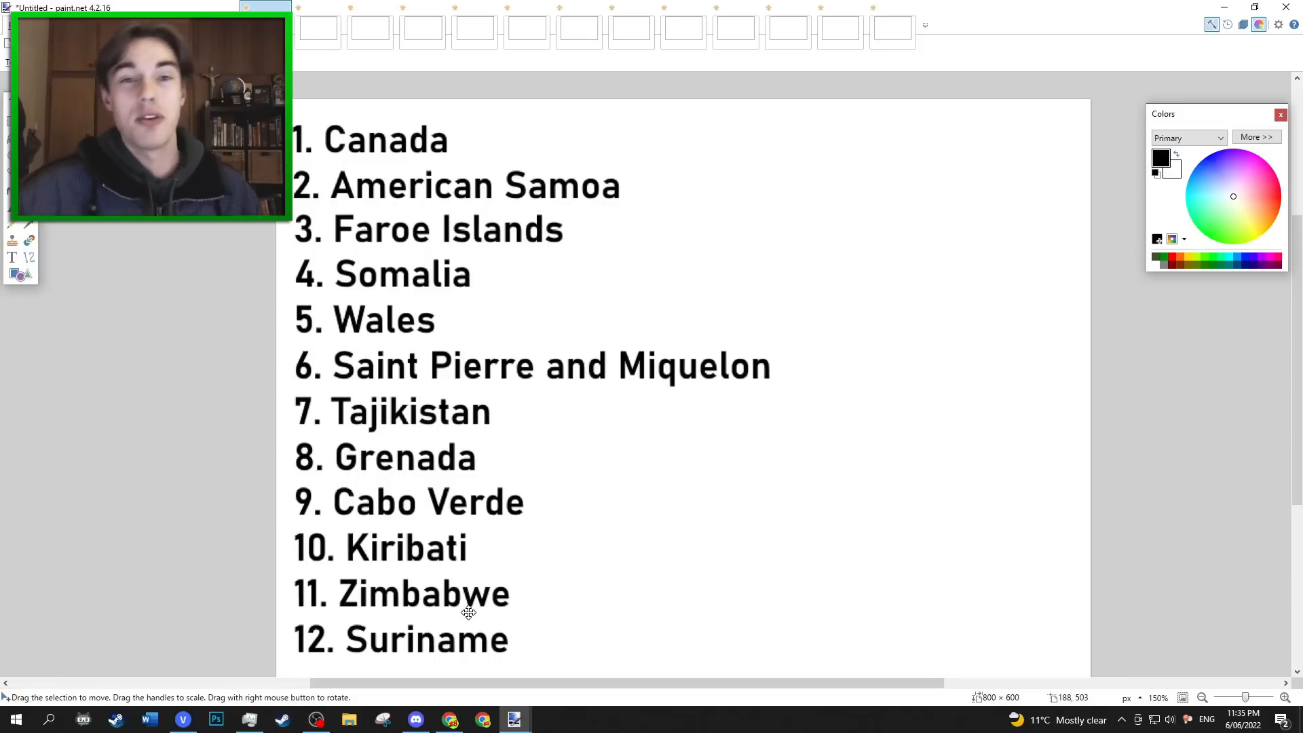
In the first blank flag image, cover the entire framed area with a solid red rectangle.
click(303, 38)
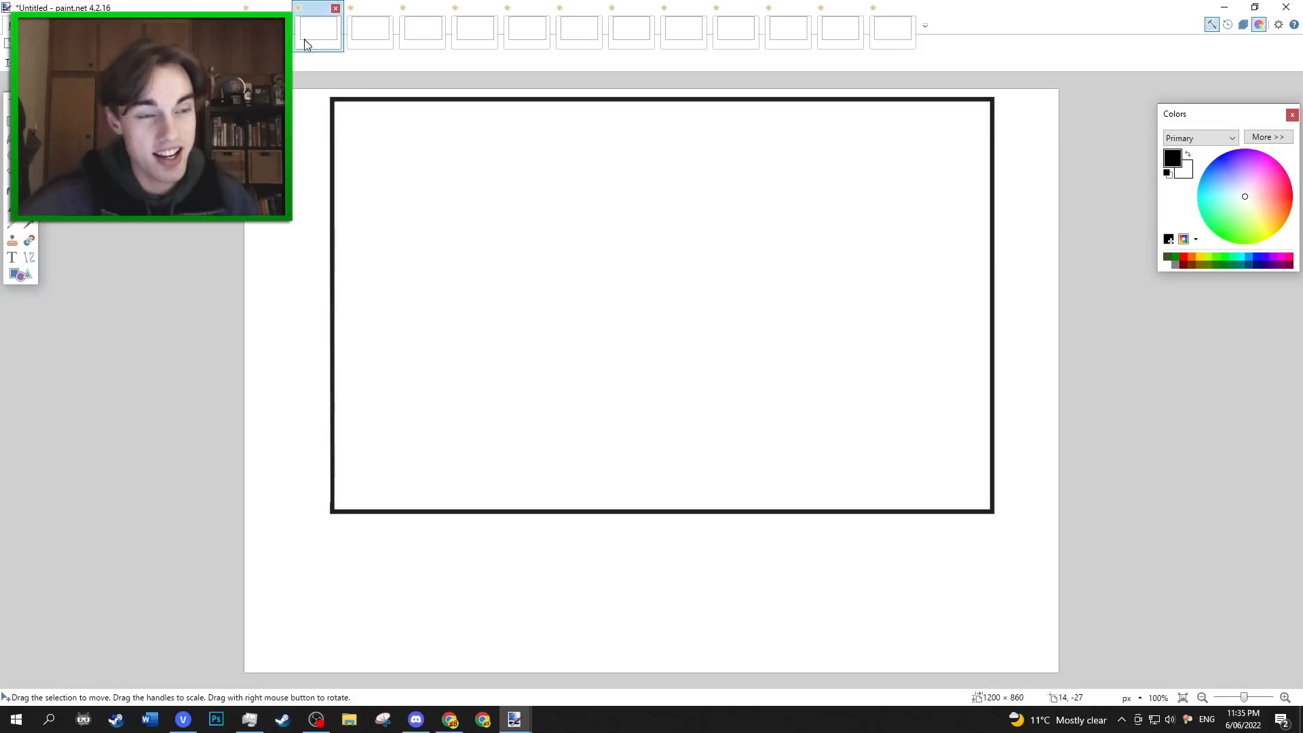
click(27, 279)
drag(395, 132, 526, 190)
key(ctrl+z)
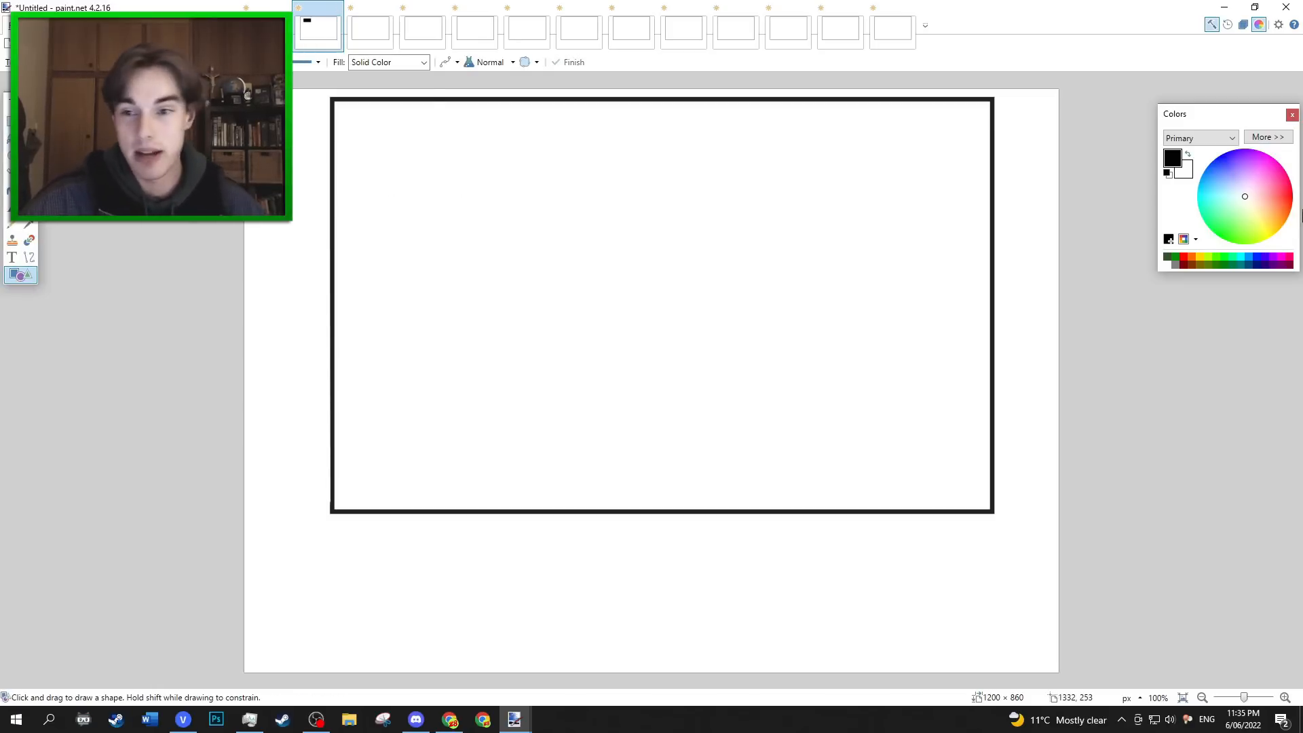
click(1293, 195)
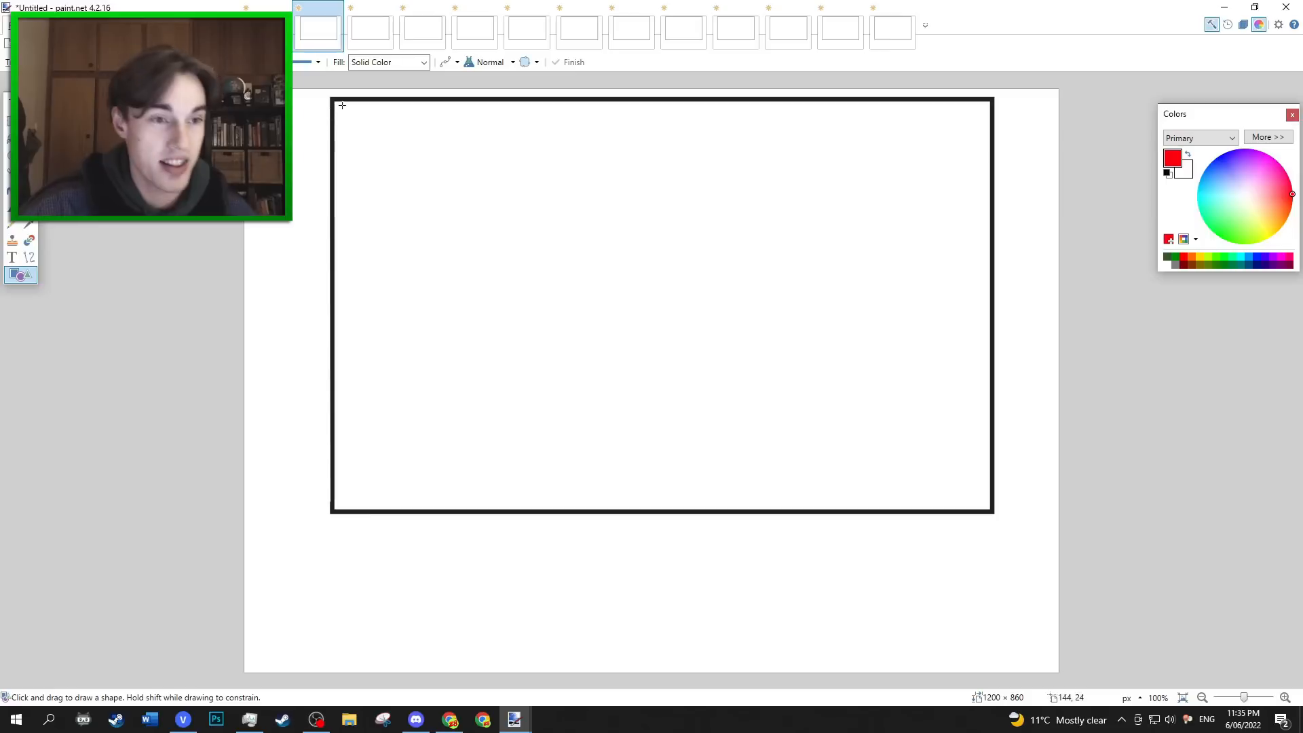
drag(333, 100, 993, 511)
Draw a solid white vertical band about 372 × 604 px down the middle of the red flag.
click(1167, 264)
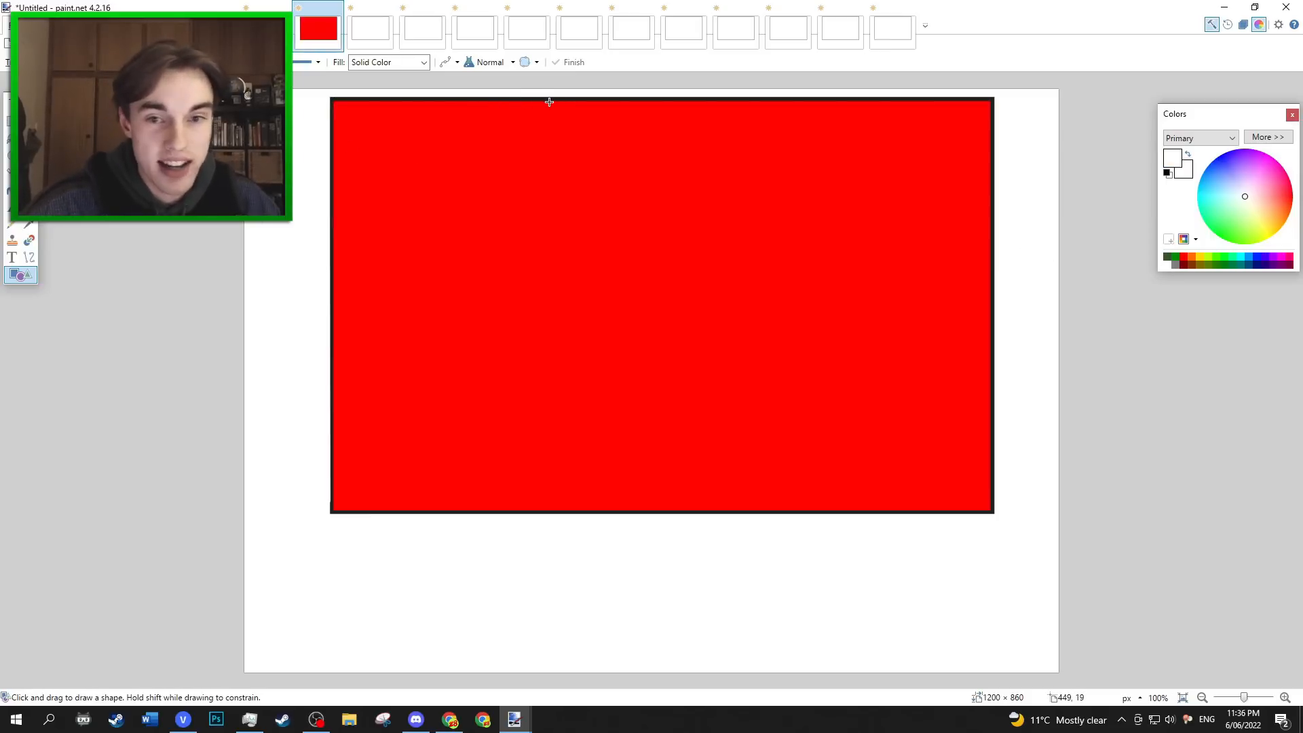
drag(548, 102, 795, 510)
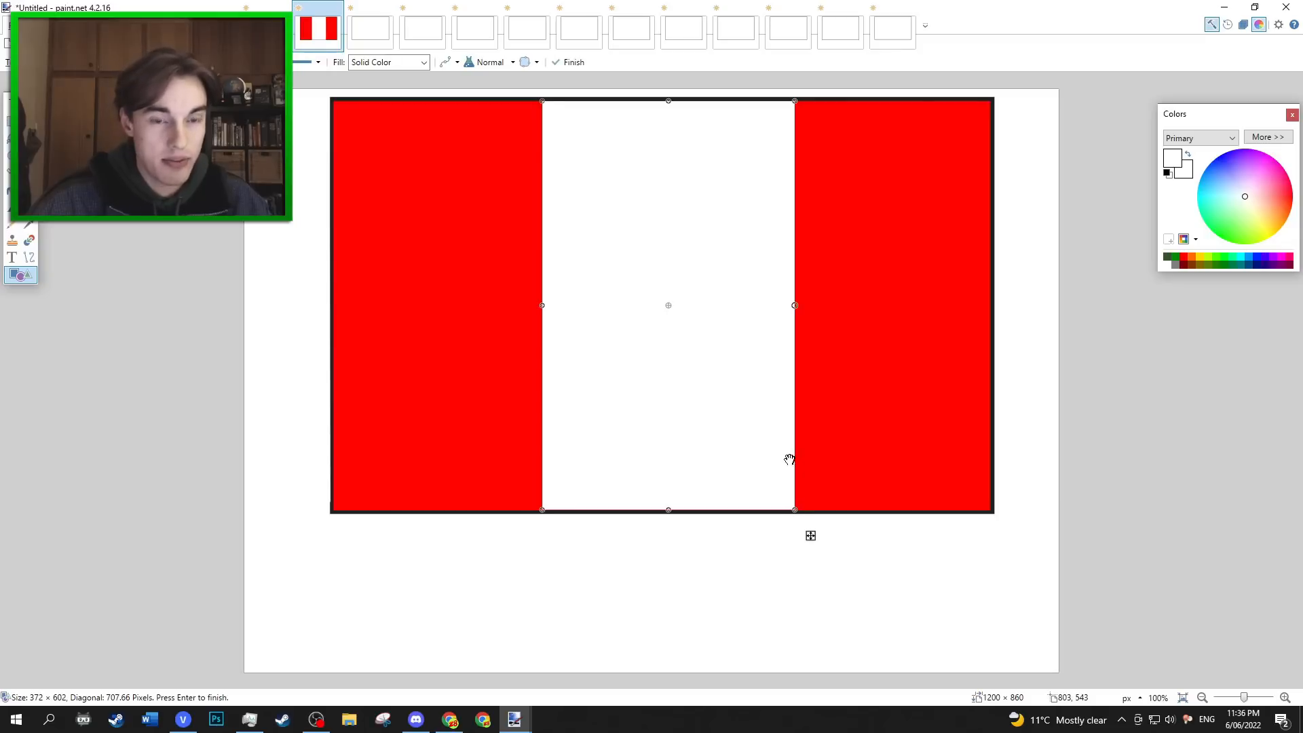
drag(684, 508, 668, 512)
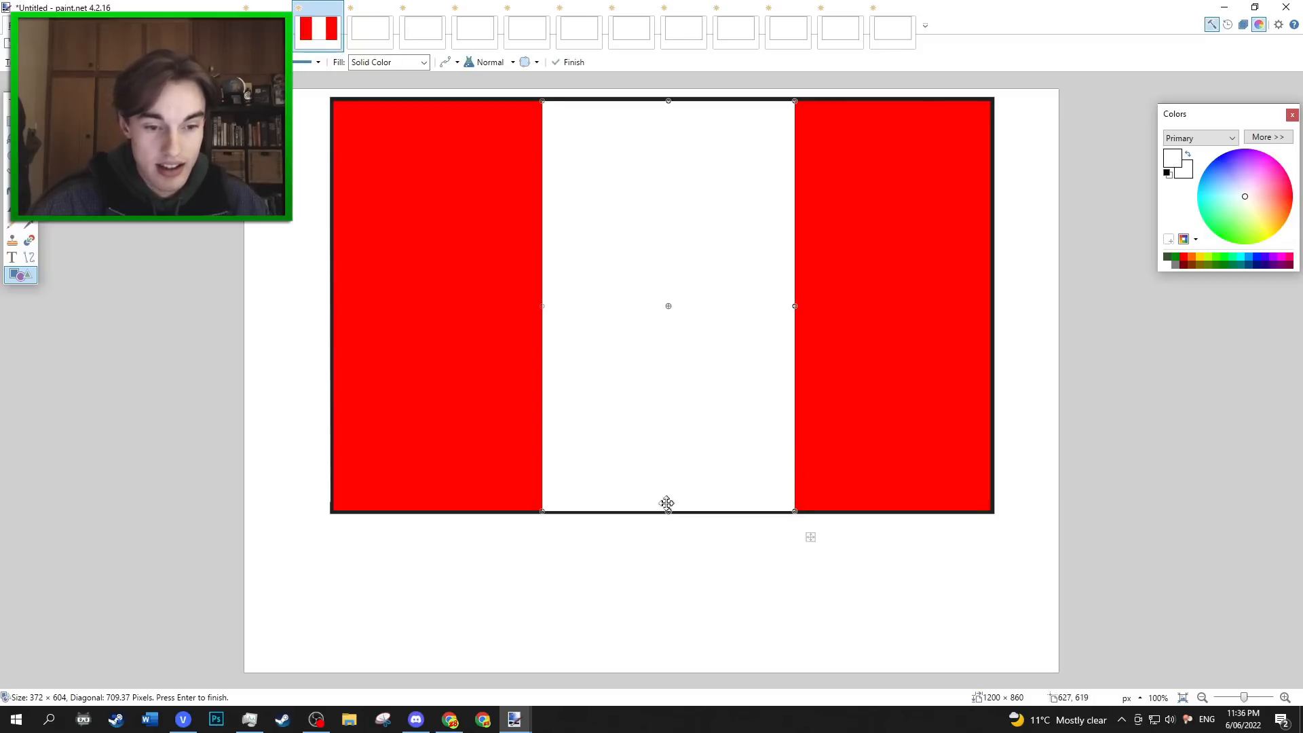
click(7, 262)
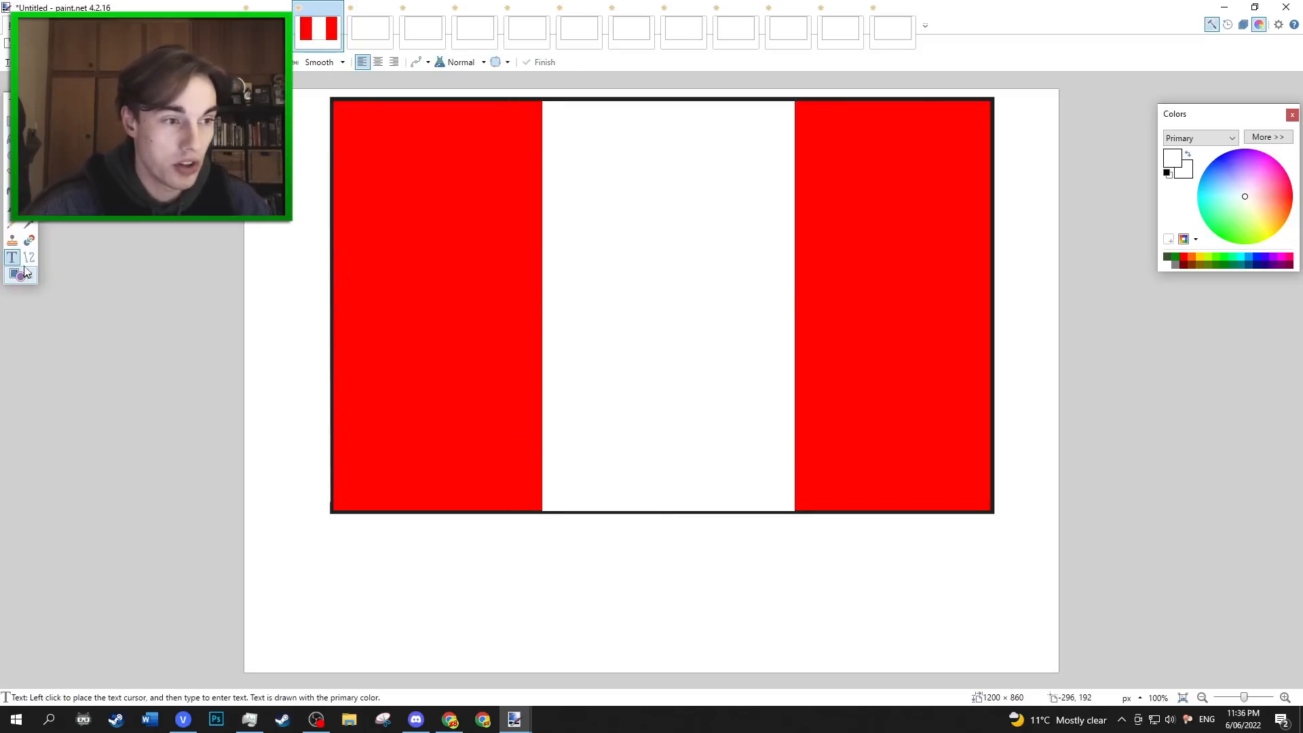
Outline a maple leaf freehand in red inside the white band and fill it with red.
click(12, 207)
drag(1287, 196, 1302, 194)
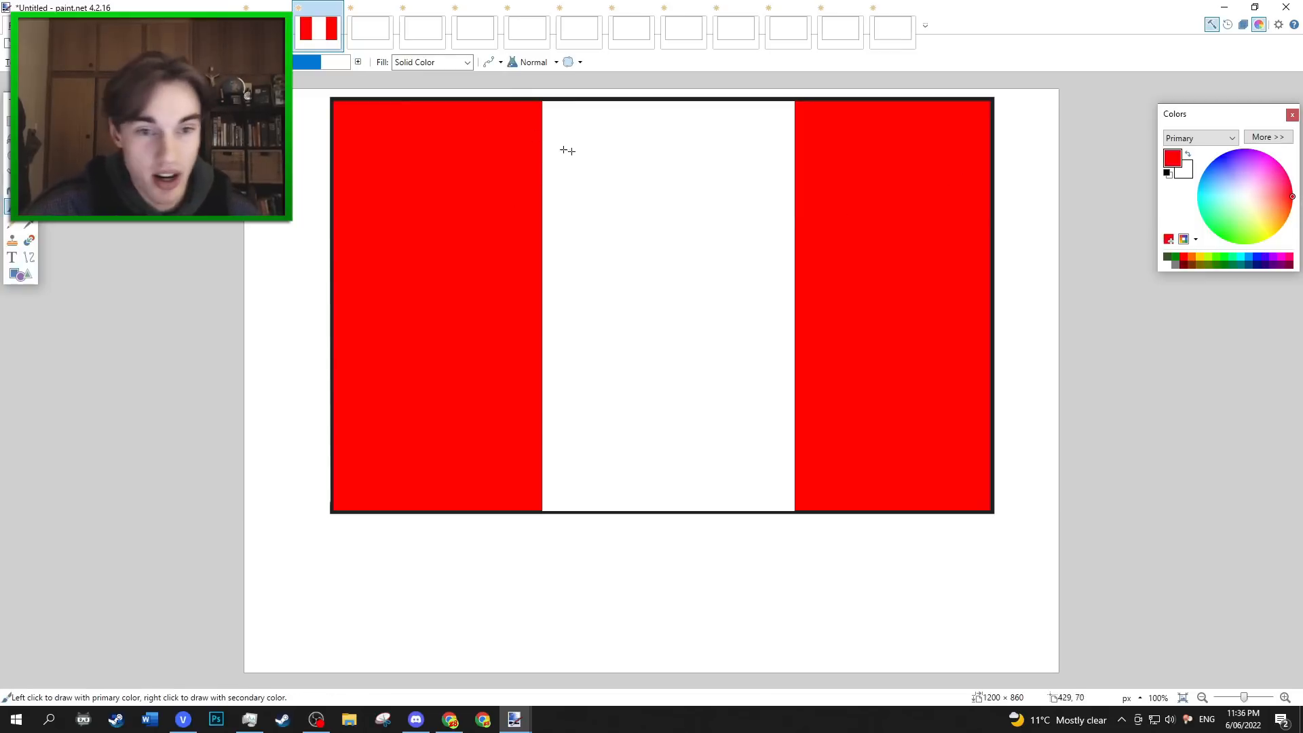
mouse_move(755, 284)
mouse_down()
mouse_move(564, 269)
mouse_move(543, 291)
mouse_move(611, 330)
mouse_move(637, 319)
mouse_up()
mouse_move(755, 284)
mouse_down()
mouse_move(785, 289)
mouse_move(756, 298)
mouse_move(754, 326)
mouse_move(685, 306)
mouse_move(674, 428)
mouse_move(629, 421)
mouse_move(649, 308)
mouse_up()
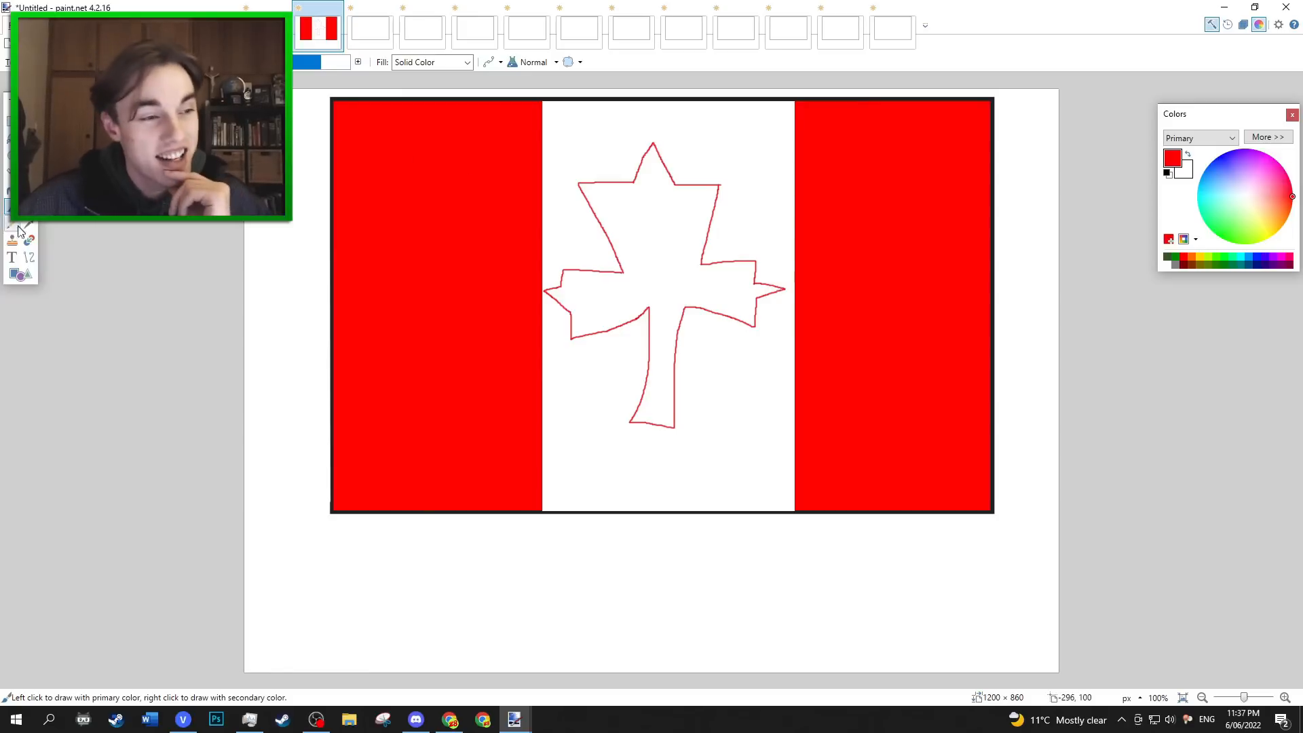
click(11, 190)
click(691, 266)
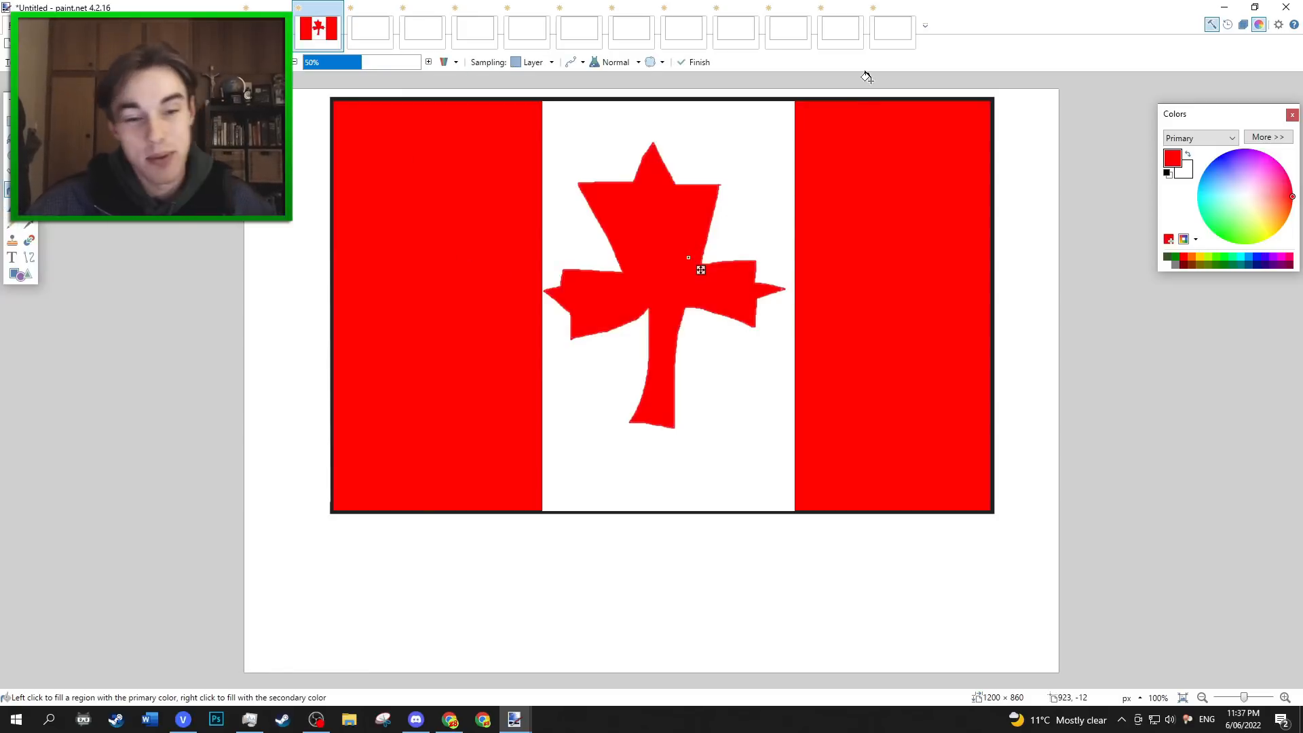
Paste the real Canadian flag into the image for comparison with the drawing.
key(m)
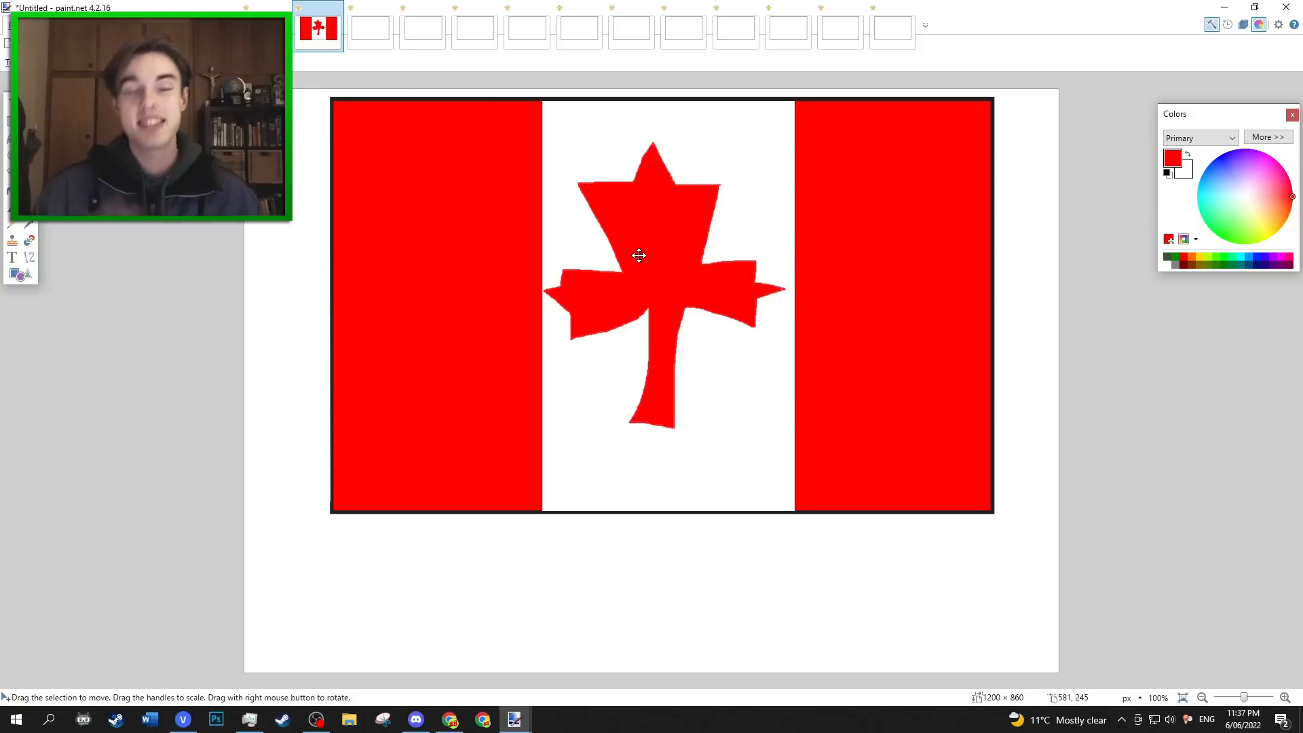
key(ctrl+v)
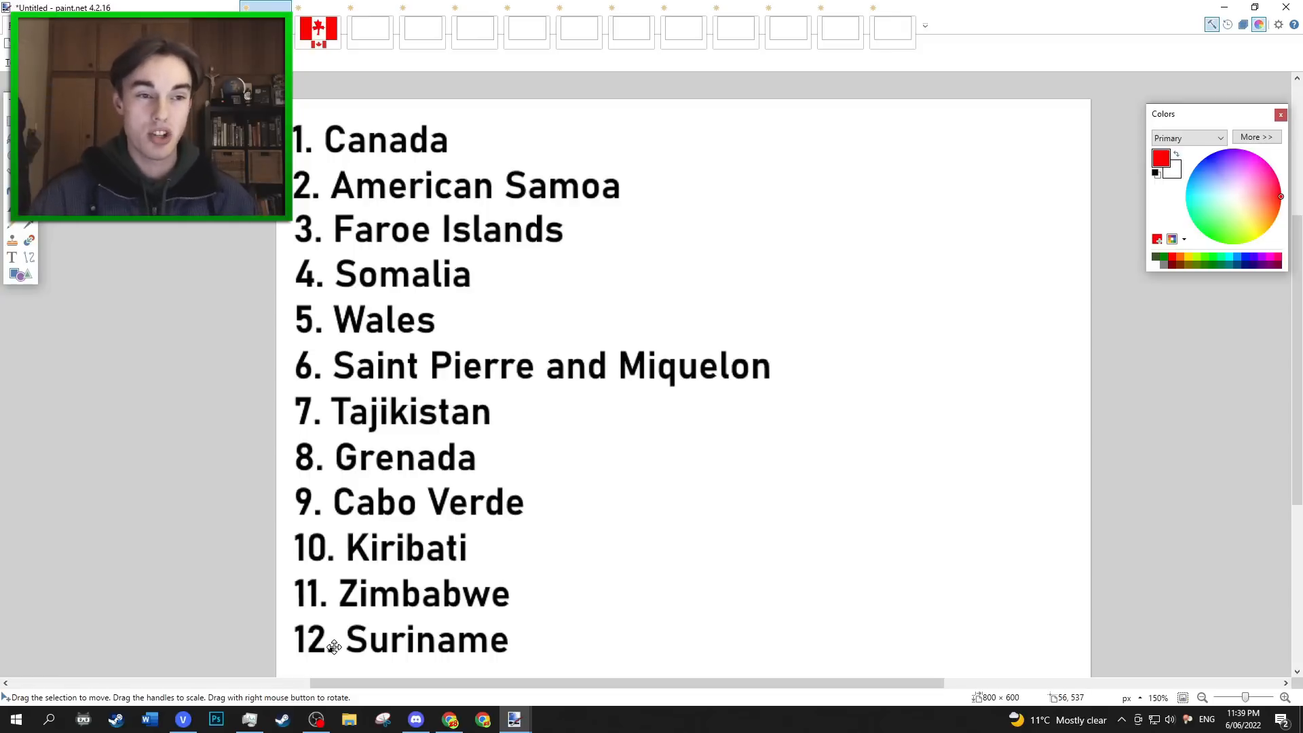
In the second blank flag image, fill the framed area with blue.
click(371, 36)
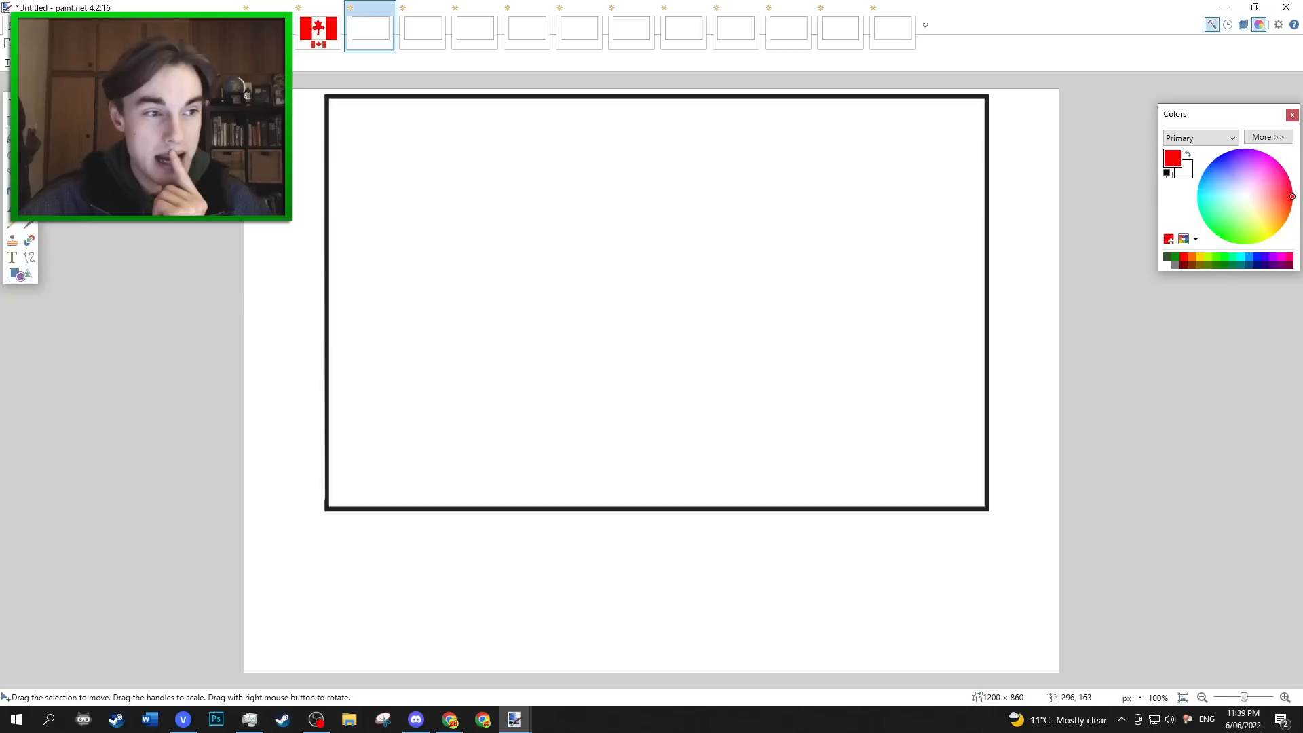
key(f)
click(1221, 157)
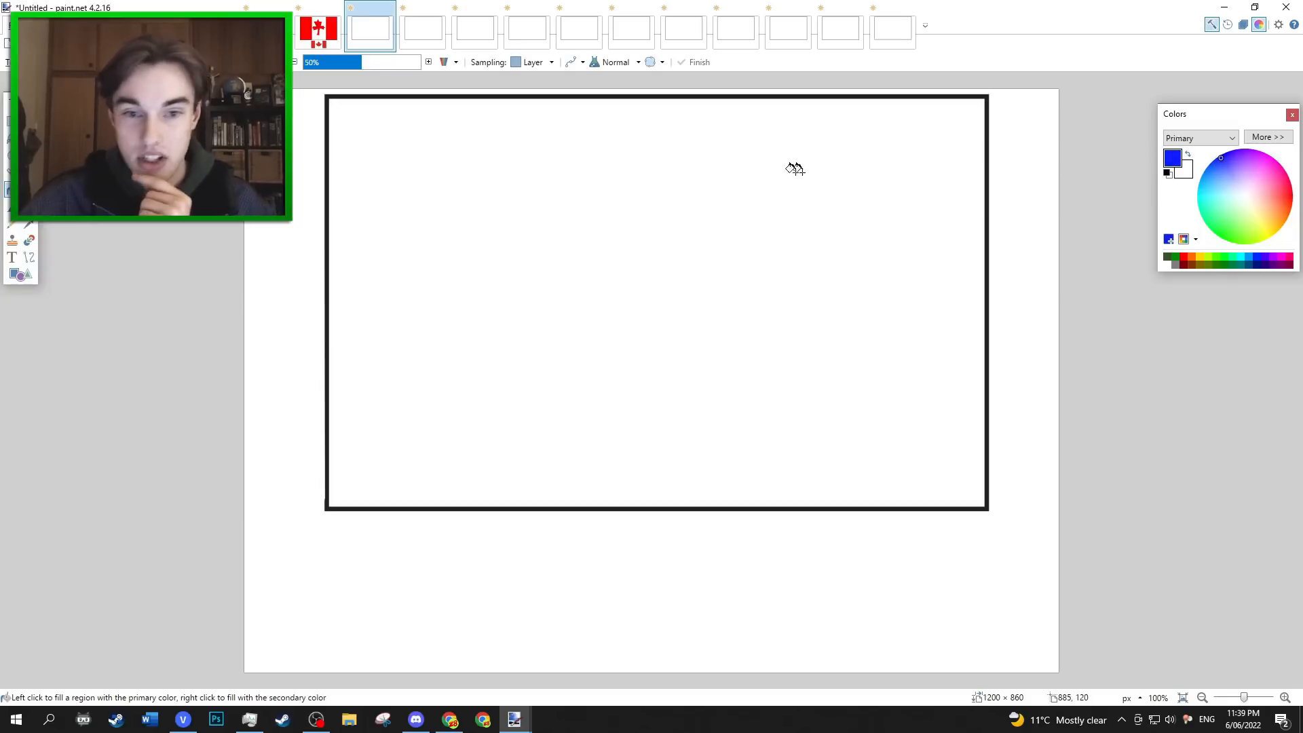
click(690, 203)
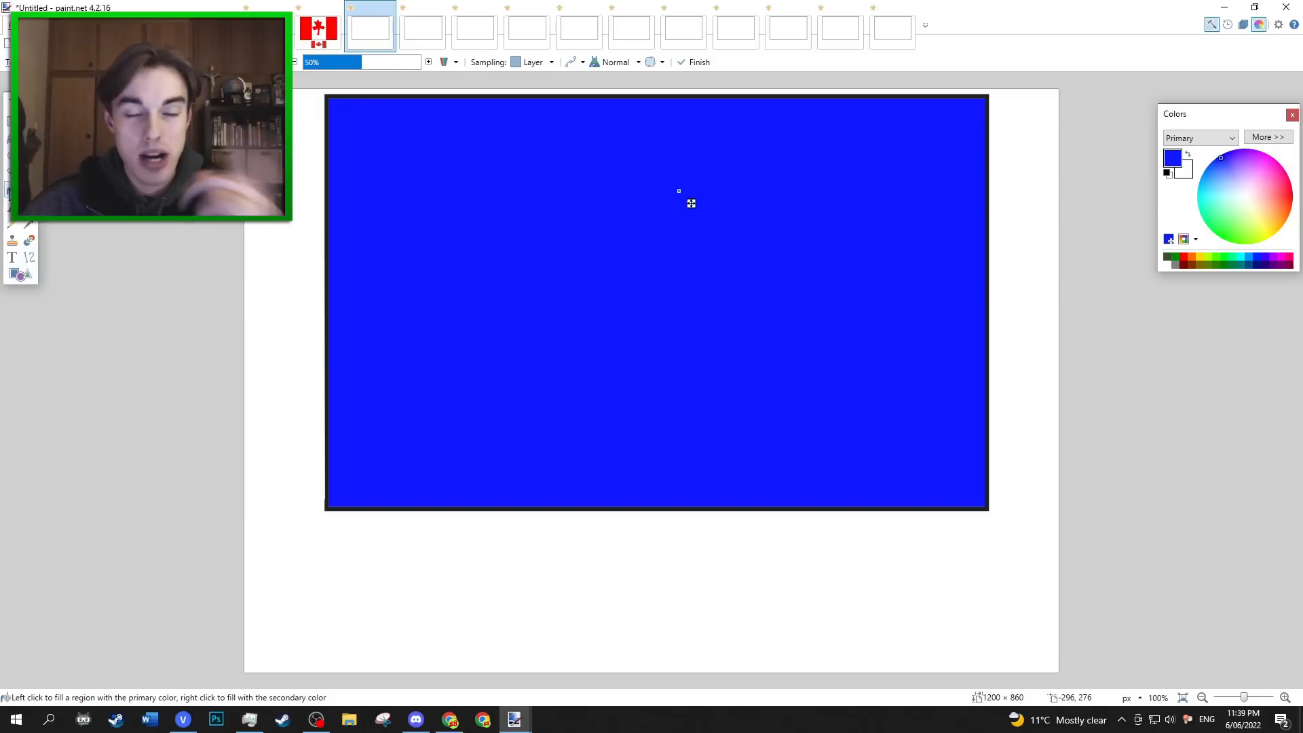
Draw a thin red stripe about 969 × 35 px across the top edge of the blue flag.
key(o)
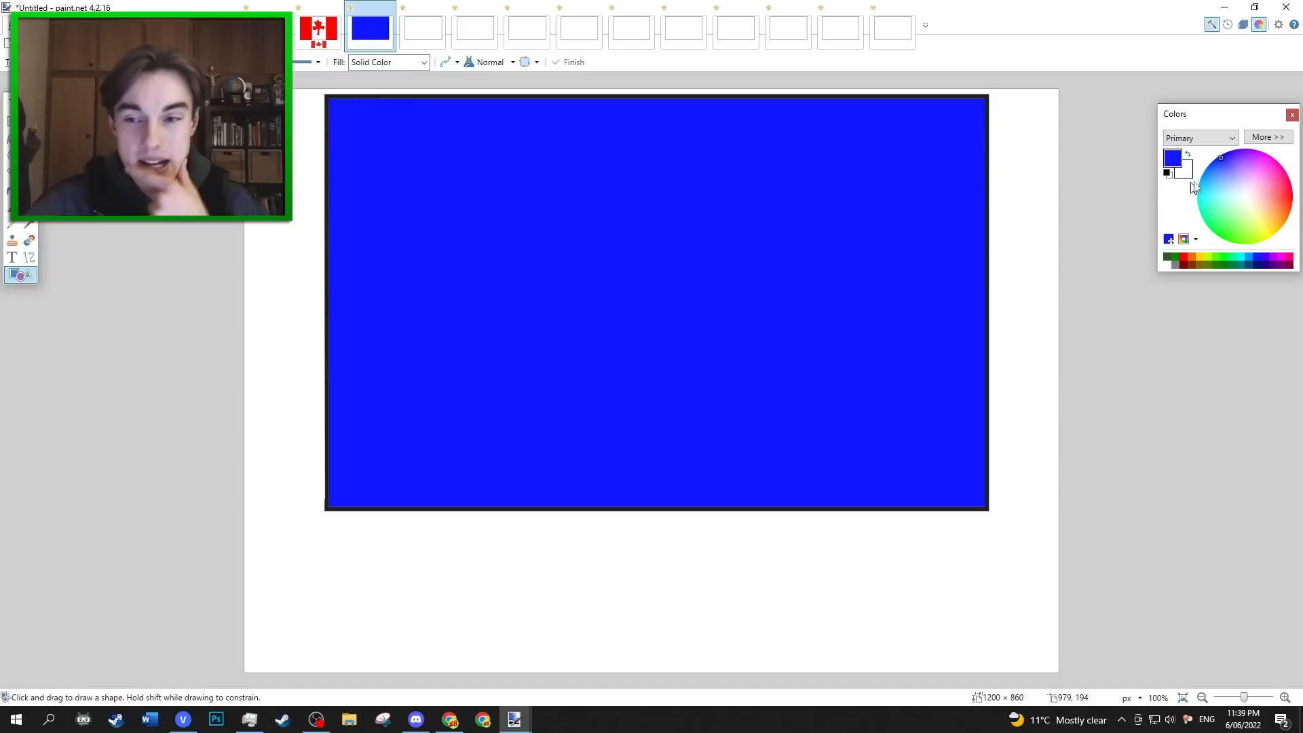
click(1292, 196)
drag(327, 97, 985, 120)
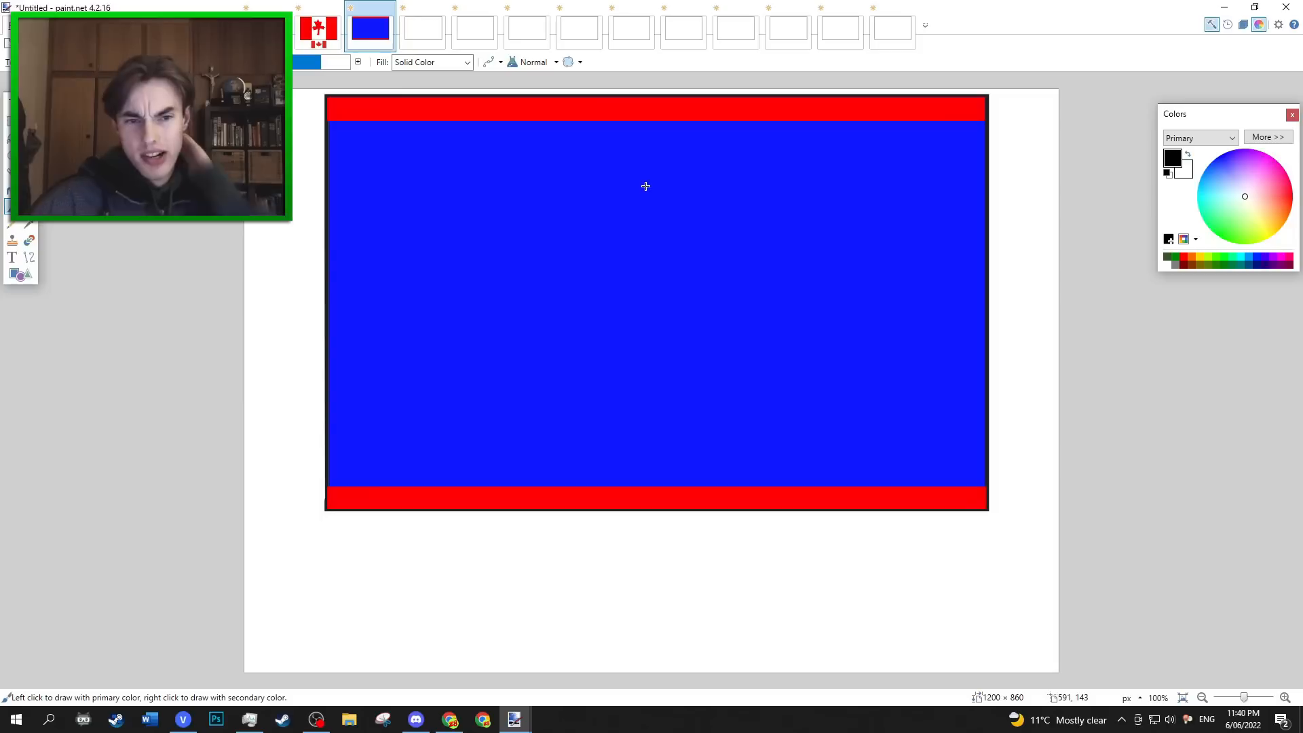
Draw a bird with spread wings and legs in black outline on the blue field and fill it white.
drag(646, 186, 615, 210)
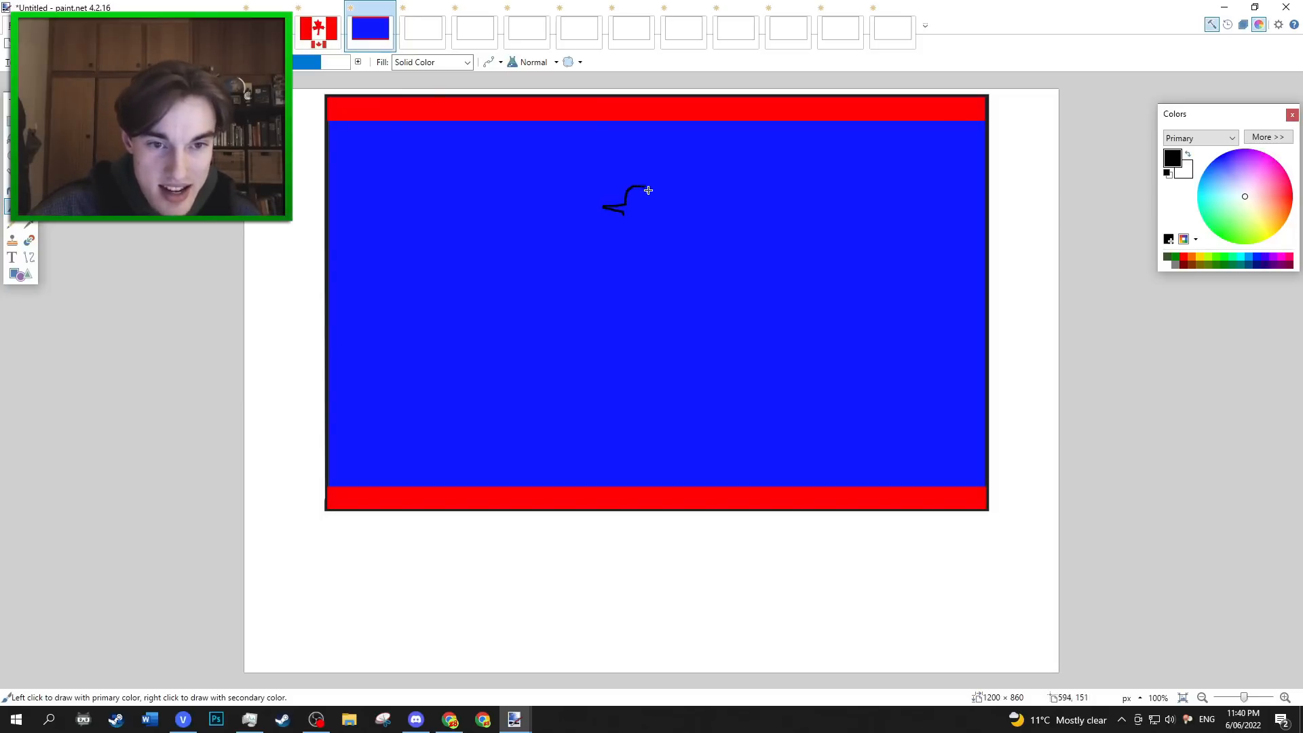
mouse_move(643, 186)
mouse_down()
mouse_move(619, 234)
mouse_move(641, 277)
mouse_move(673, 238)
mouse_move(676, 286)
mouse_move(640, 275)
mouse_move(652, 323)
mouse_up()
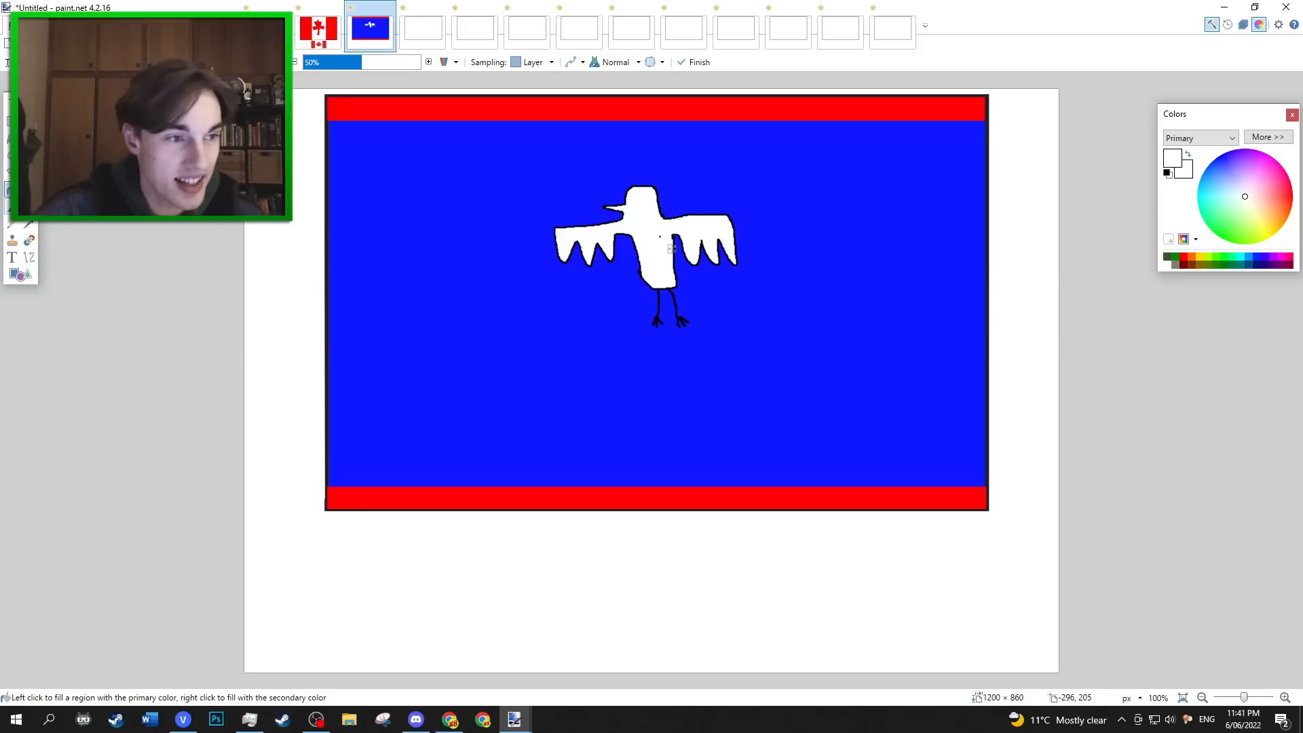
Add black eyes to the bird and draw a green leafy branch across its legs.
click(12, 206)
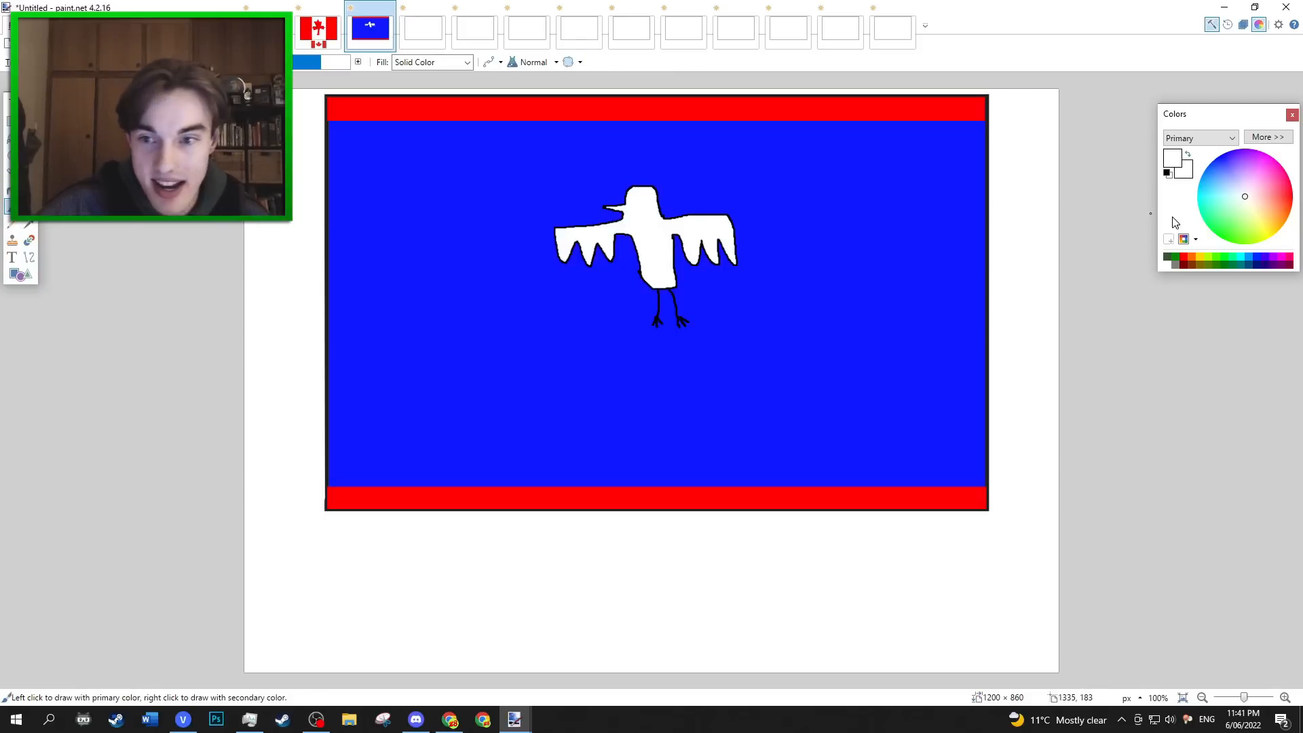
click(1167, 173)
click(1213, 231)
mouse_move(616, 302)
mouse_down()
mouse_move(659, 308)
mouse_move(720, 291)
mouse_move(608, 308)
mouse_up()
key(ctrl+z)
drag(703, 300, 640, 303)
drag(624, 307, 619, 304)
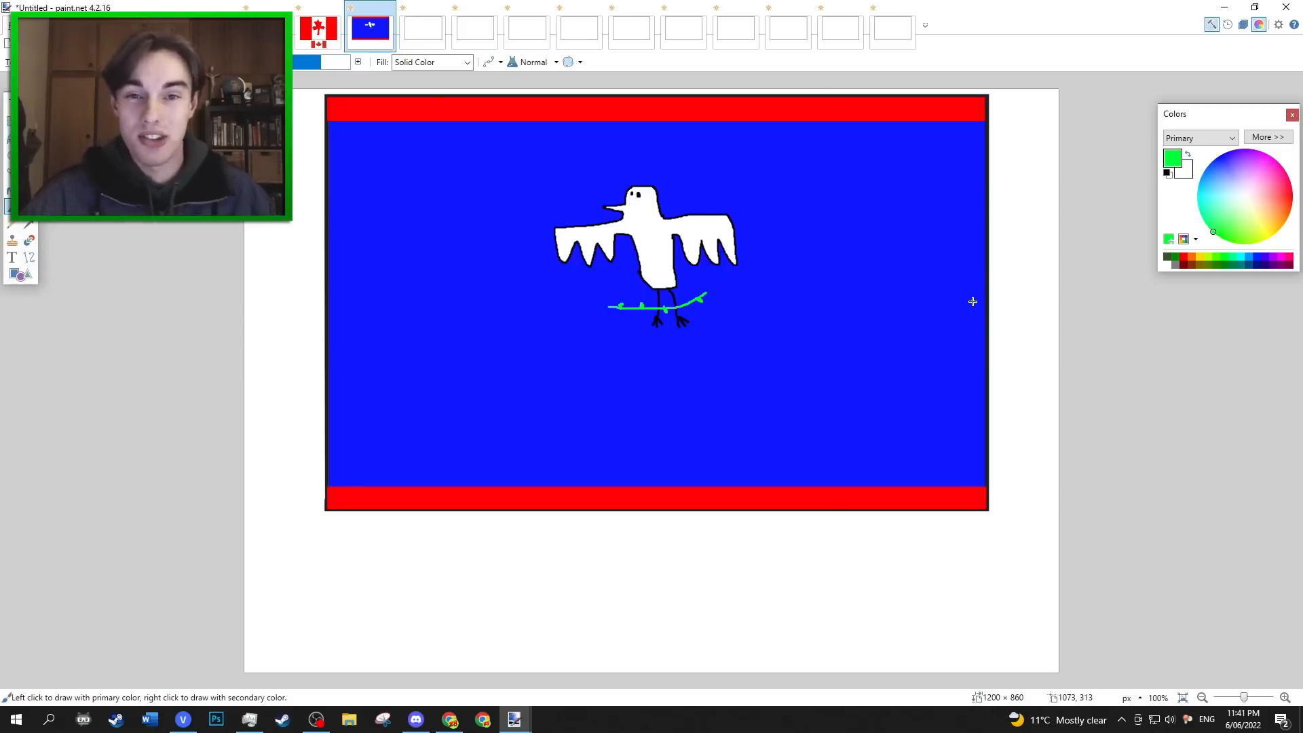
Paste the real American Samoa flag, shrink it and place it below the drawn flag, then deselect it.
key(ctrl+v)
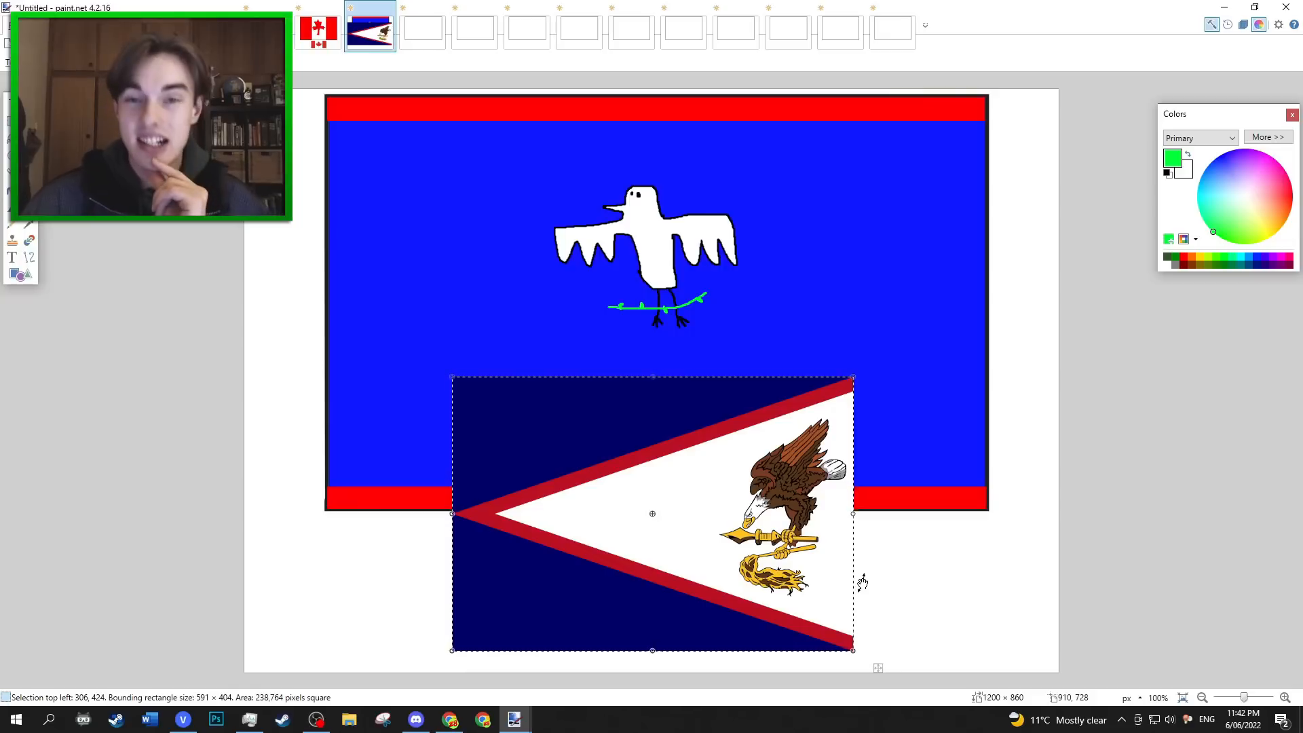
drag(856, 380, 694, 521)
drag(619, 559, 731, 562)
key(ctrl+d)
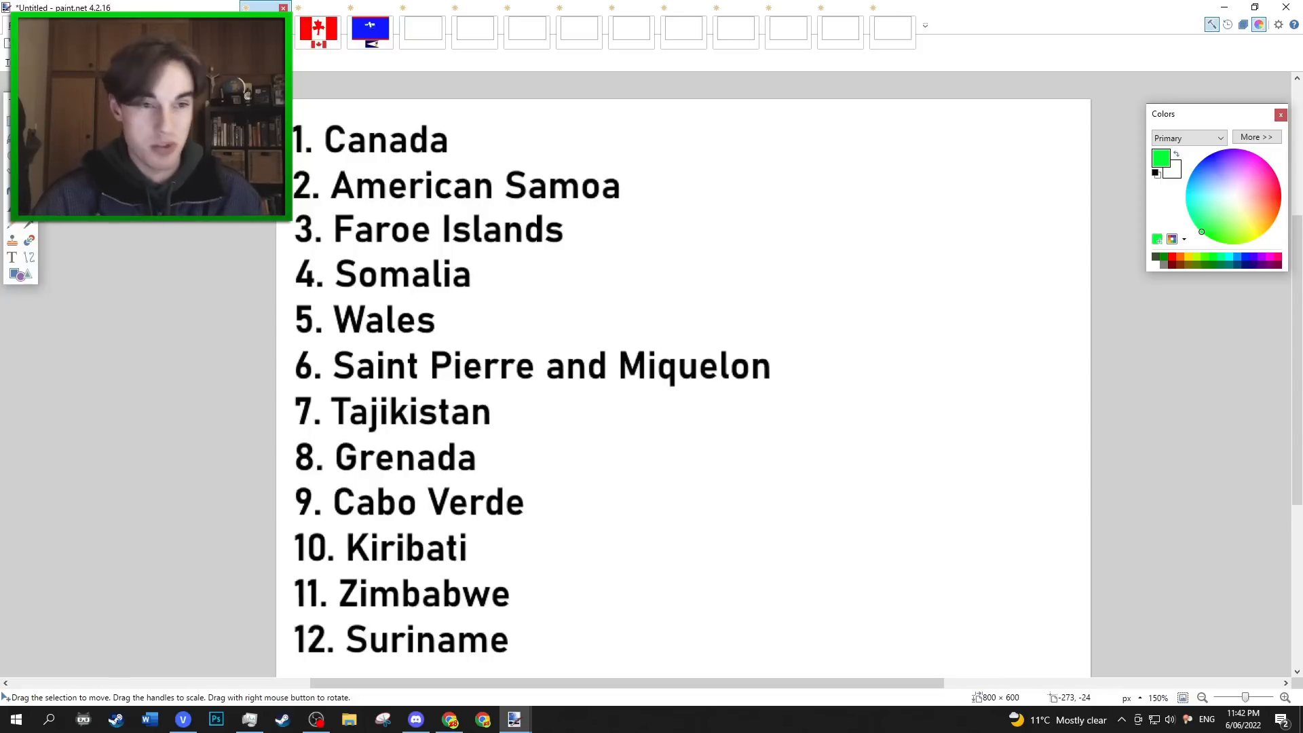
In the third blank flag image, draw a blue cross from a full-width horizontal band and an off-centre vertical band about 196 × 601 px.
click(422, 30)
key(o)
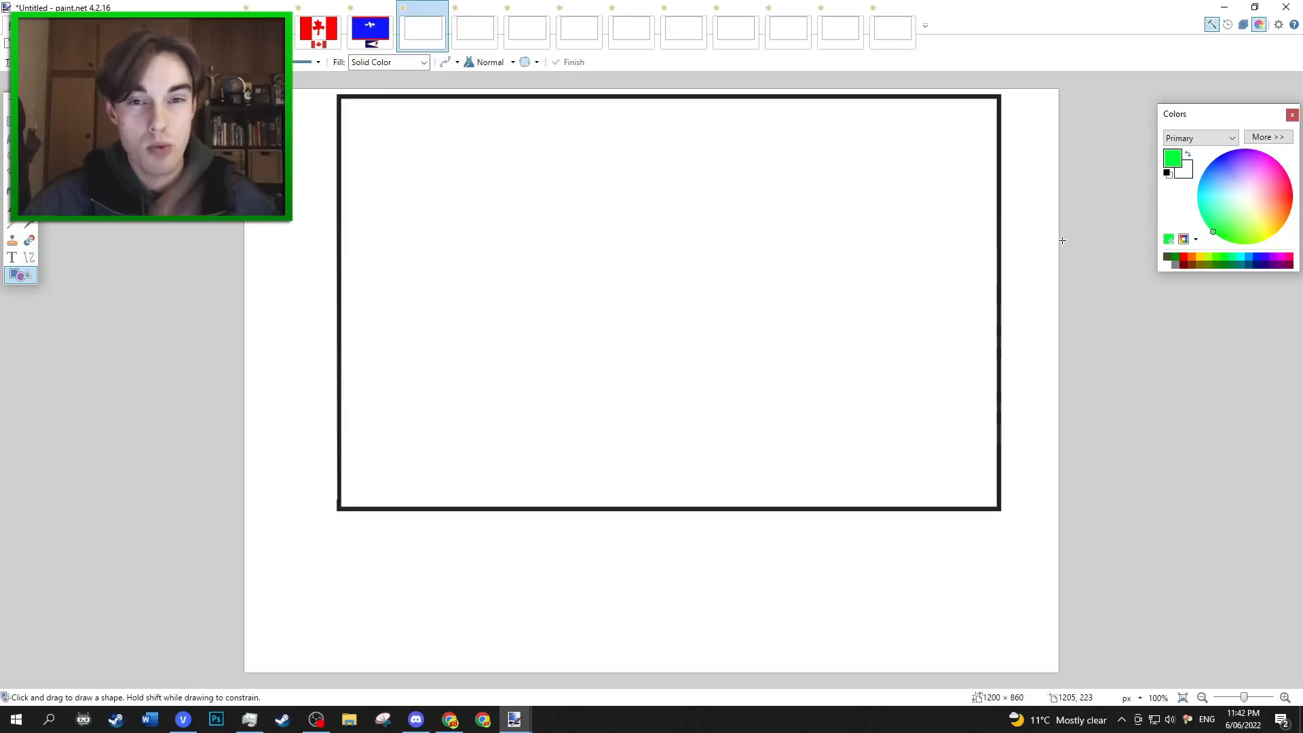
click(1257, 258)
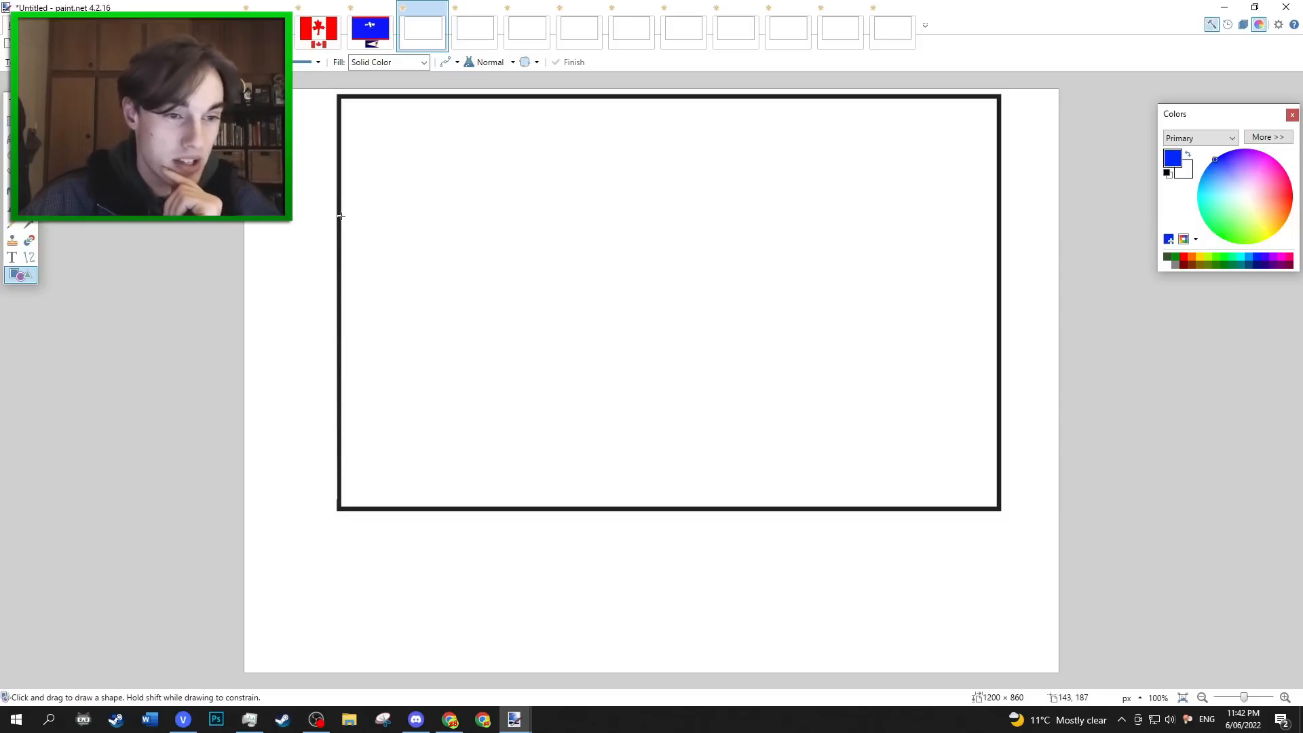
drag(340, 219, 1006, 338)
drag(489, 99, 622, 507)
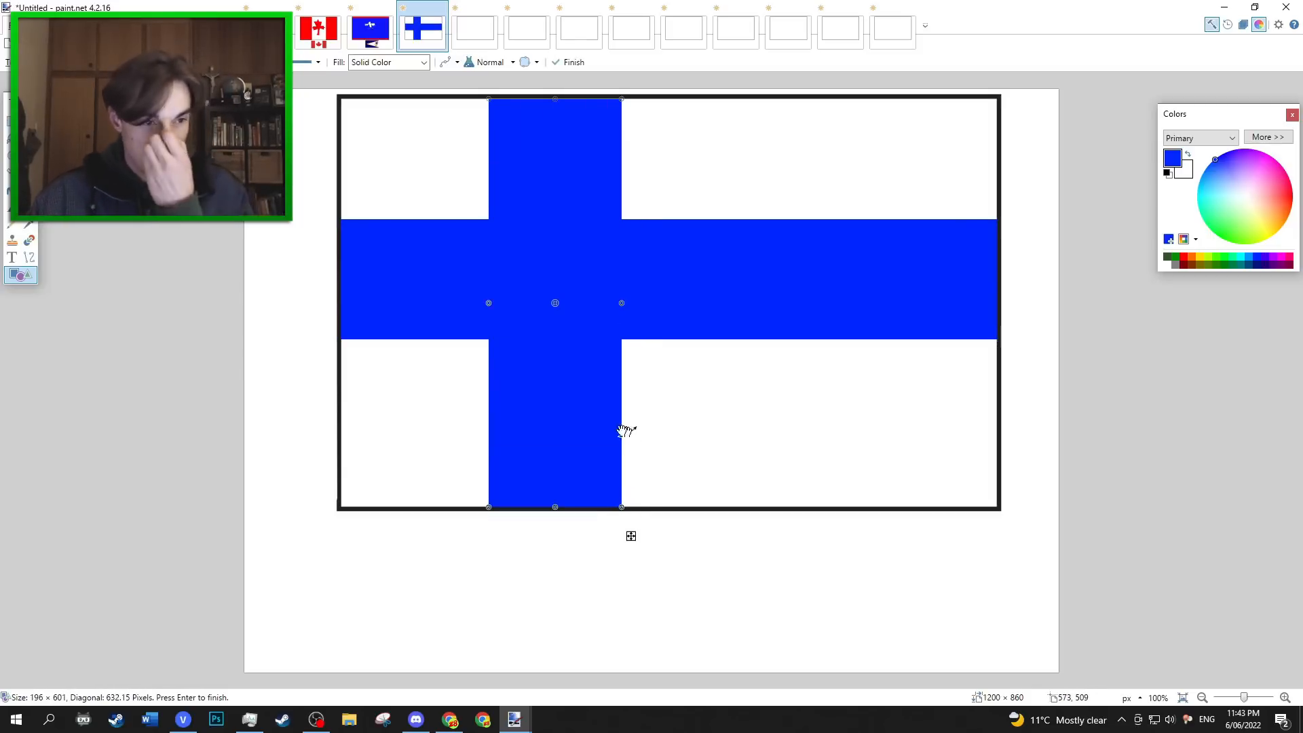
Draw a red stripe about 968 × 87 px along the middle of the blue horizontal band.
click(14, 259)
click(19, 279)
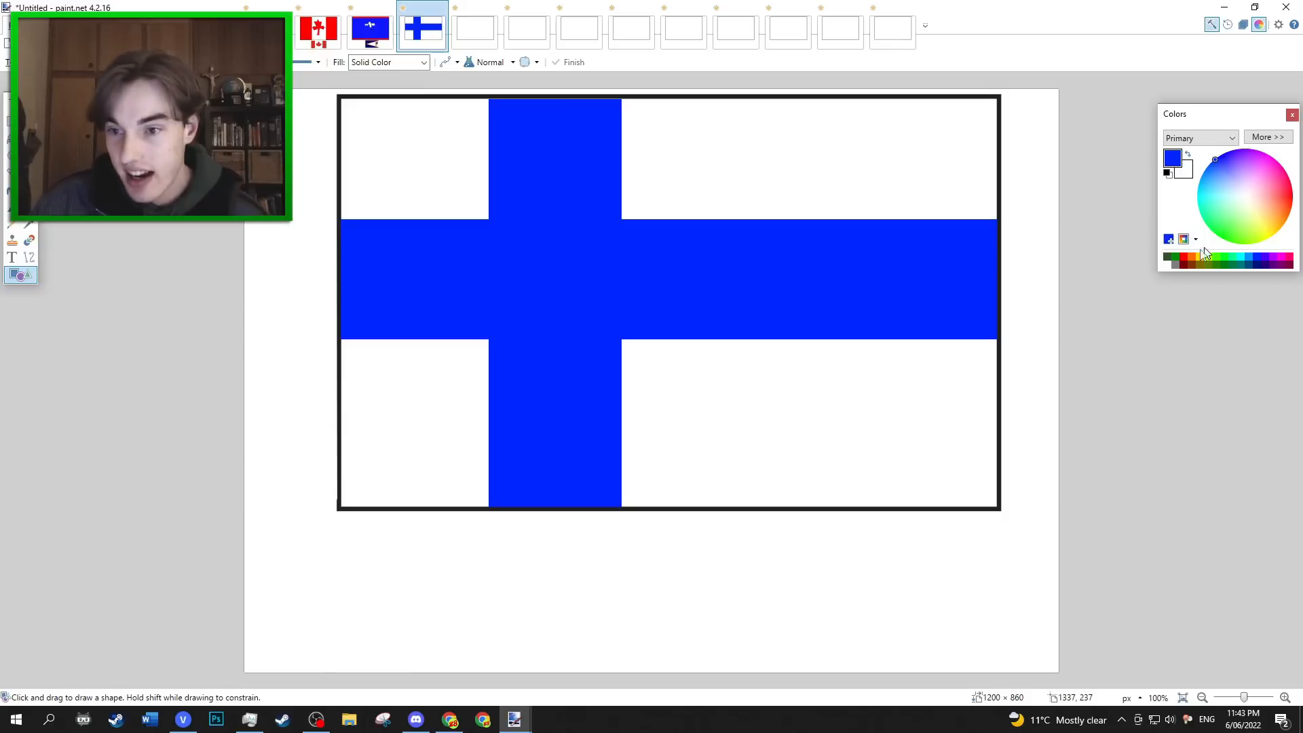
click(1184, 256)
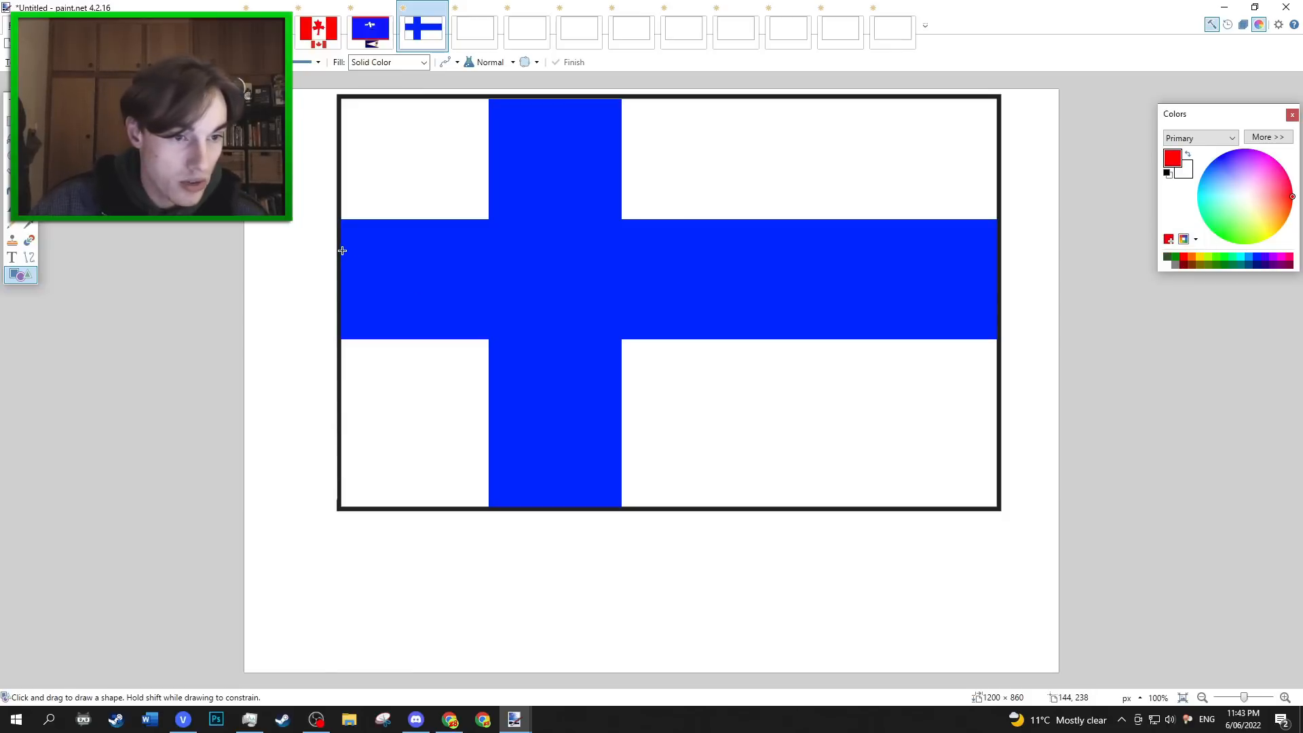
drag(341, 250, 997, 310)
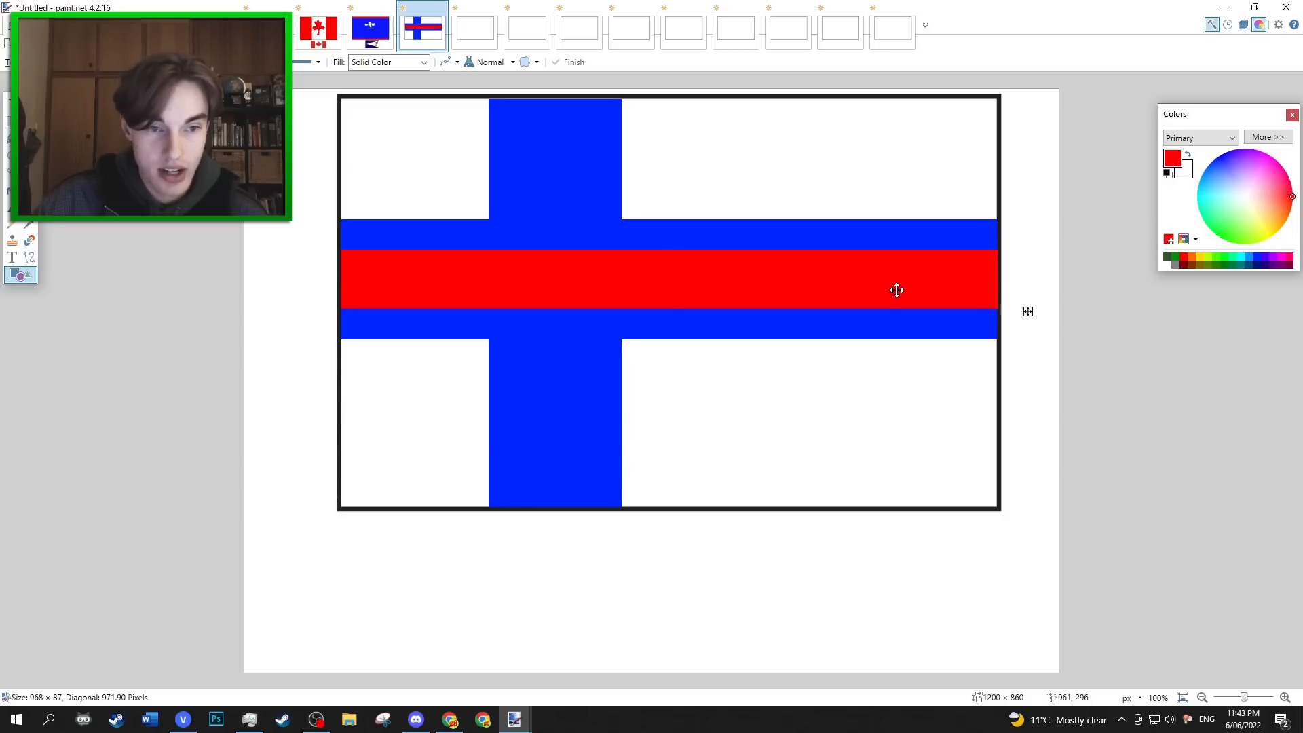
drag(897, 290, 897, 289)
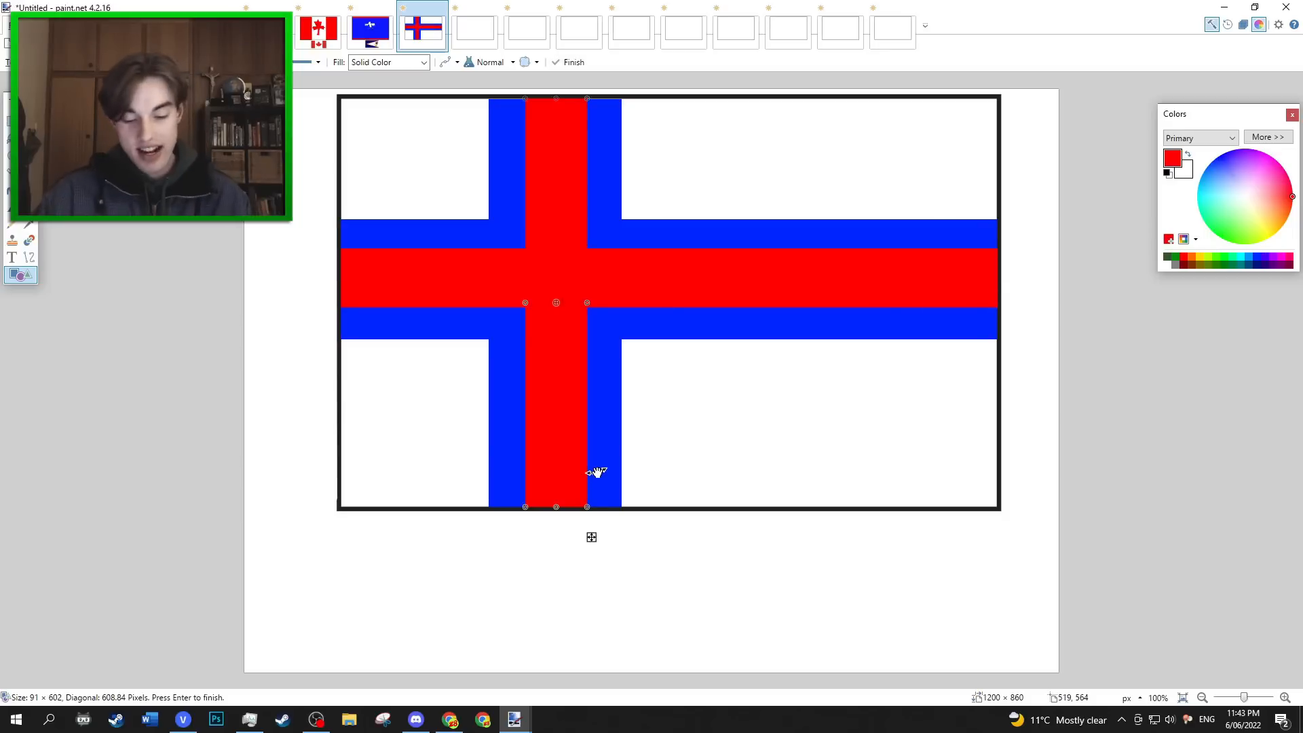
key(Return)
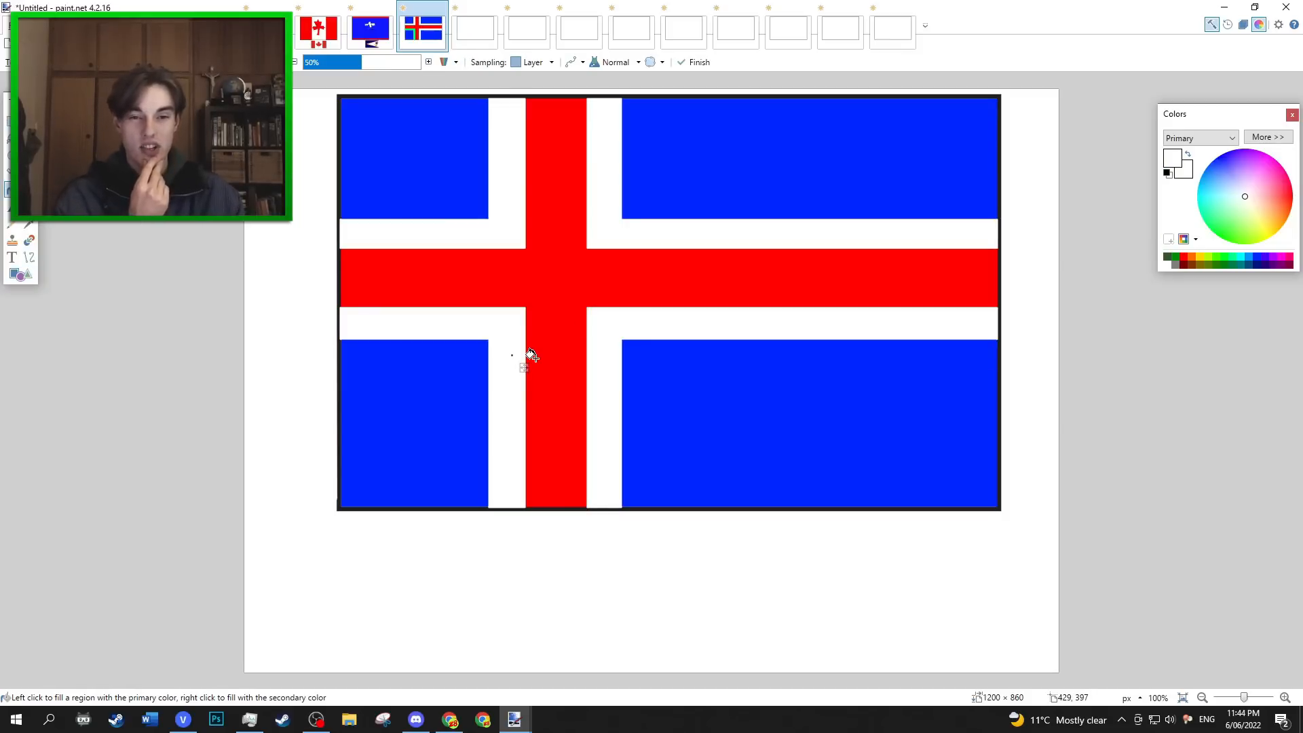
Undo the swapped colour fills, going back to the red cross with blue edges on a white background.
key(ctrl+z)
key(ctrl+z)
key(ctrl+z)
key(ctrl+z)
key(ctrl+z)
key(ctrl+z)
key(ctrl+z)
key(ctrl+z)
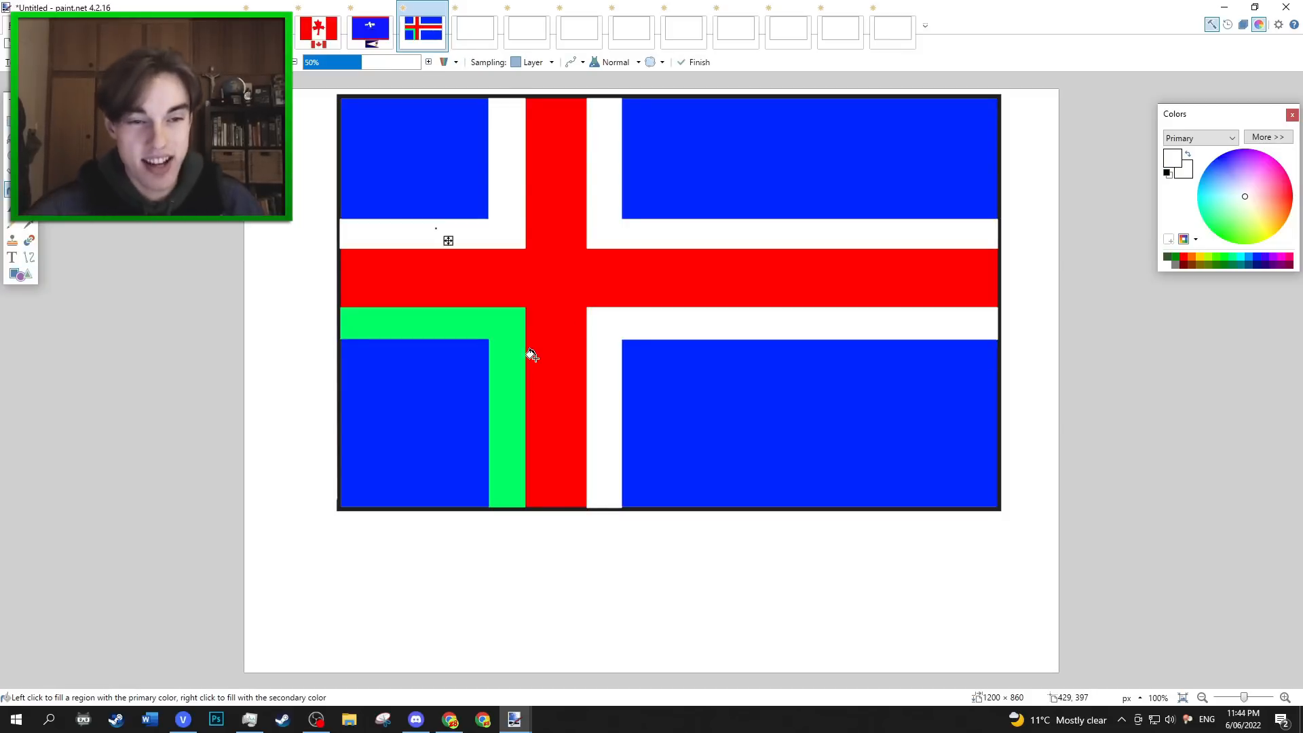
key(ctrl+y)
key(ctrl+y)
key(ctrl+y)
key(ctrl+y)
key(ctrl+y)
key(ctrl+y)
key(ctrl+y)
key(ctrl+y)
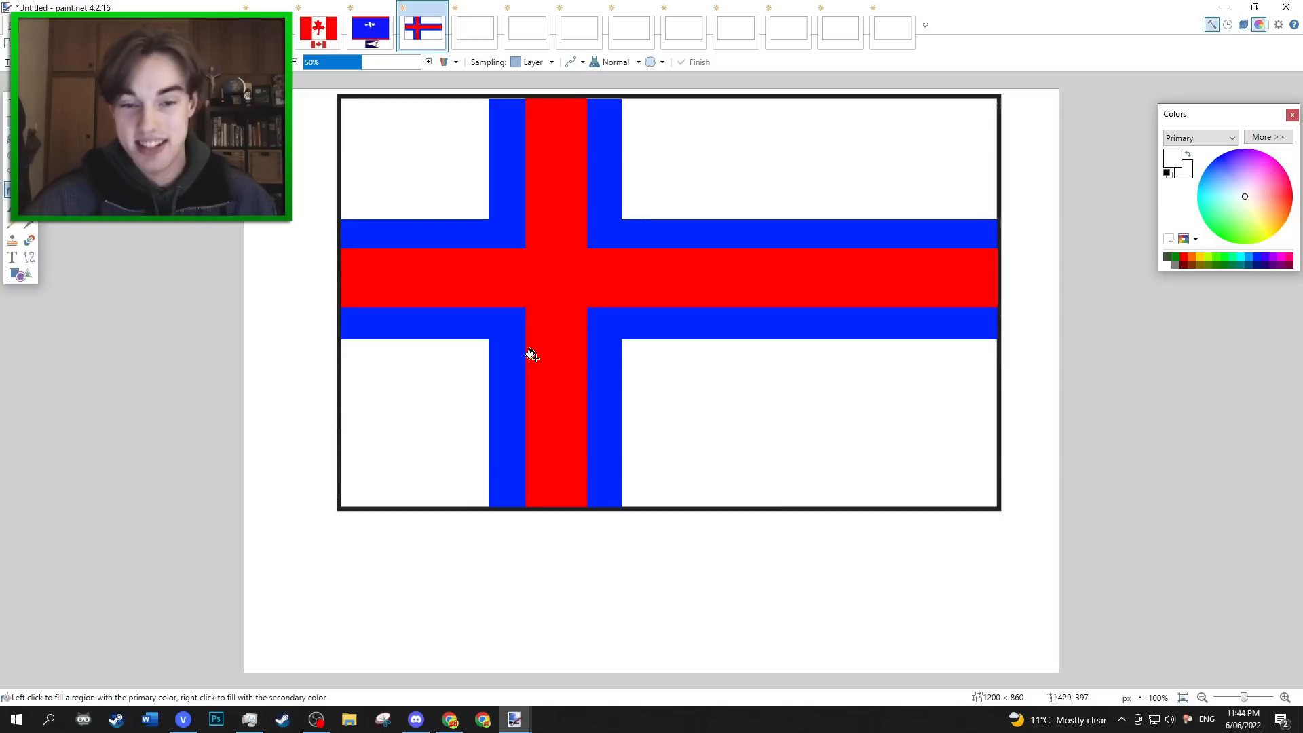
Paste the real Faroe Islands flag, shrink it and centre it below the drawn flag, then return to the country list image.
key(ctrl+v)
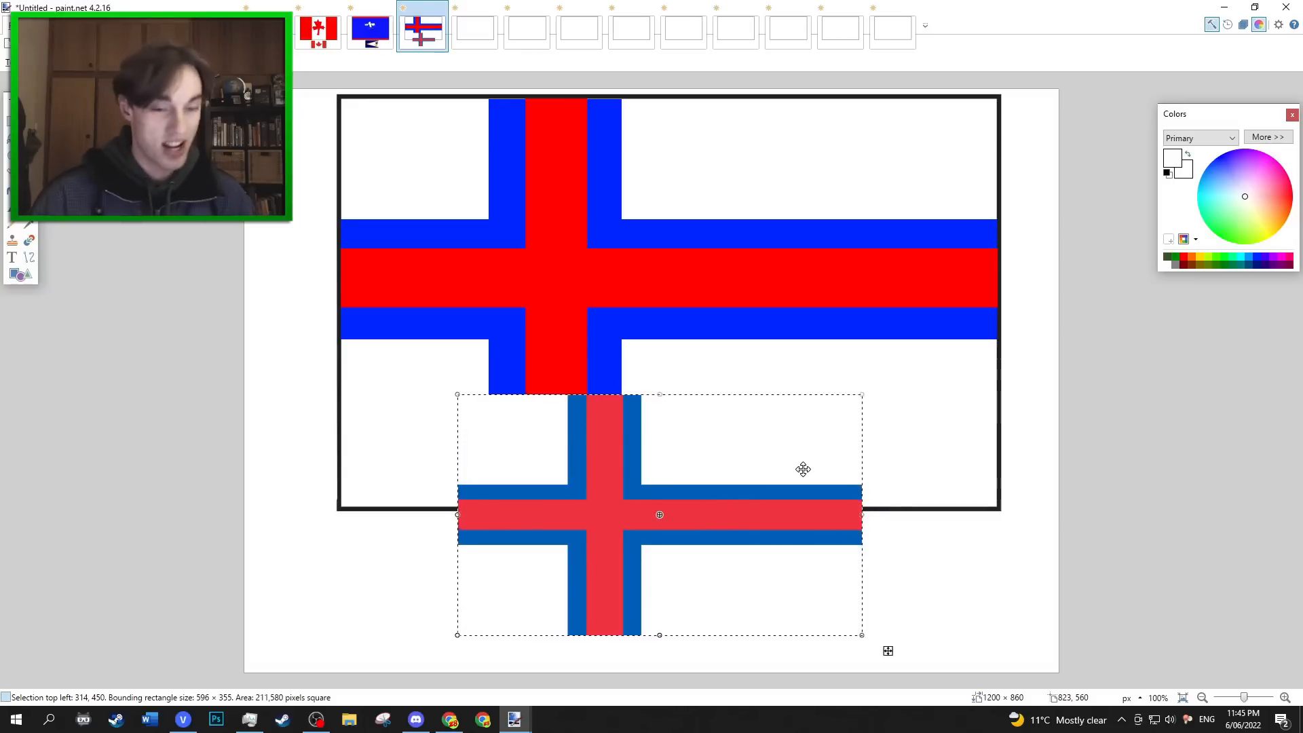
mouse_move(766, 486)
mouse_down()
mouse_move(954, 250)
mouse_move(890, 355)
mouse_move(904, 351)
mouse_move(748, 535)
mouse_move(764, 483)
mouse_up()
drag(858, 397, 701, 503)
drag(656, 546, 735, 573)
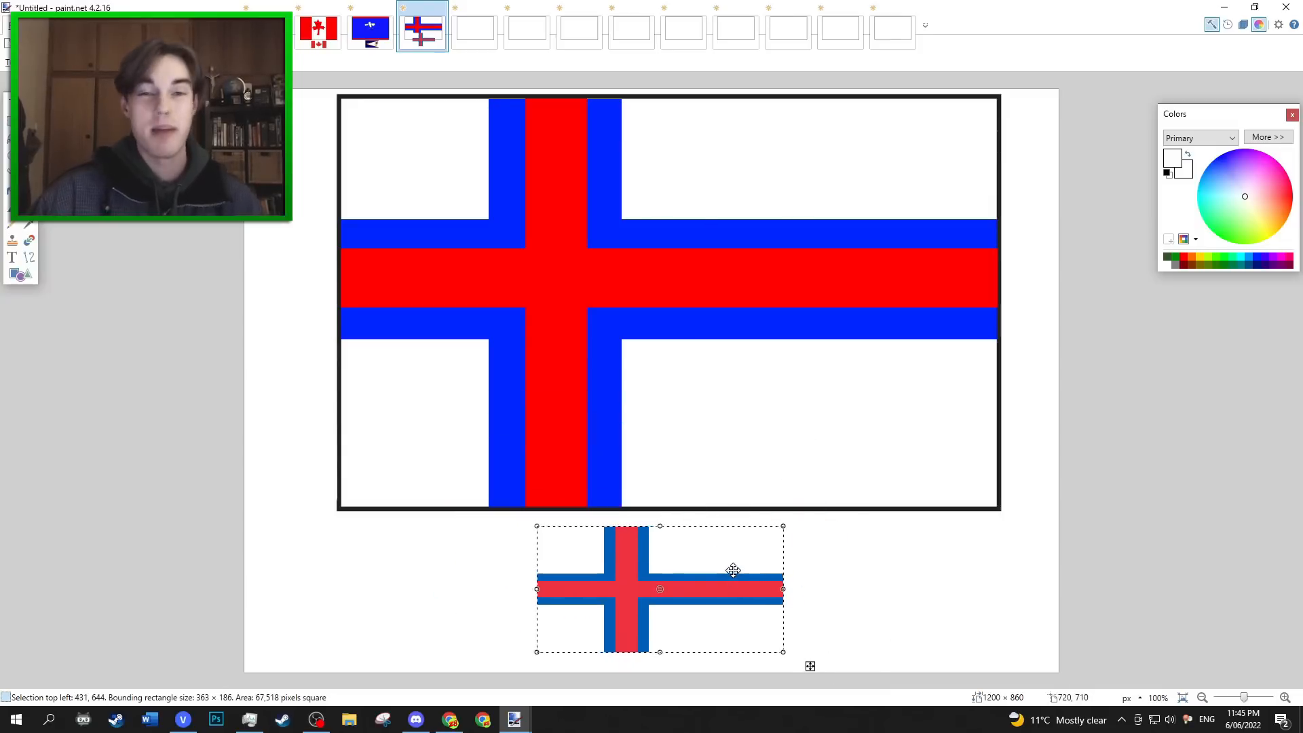
drag(783, 527, 792, 520)
drag(741, 556, 735, 557)
click(265, 30)
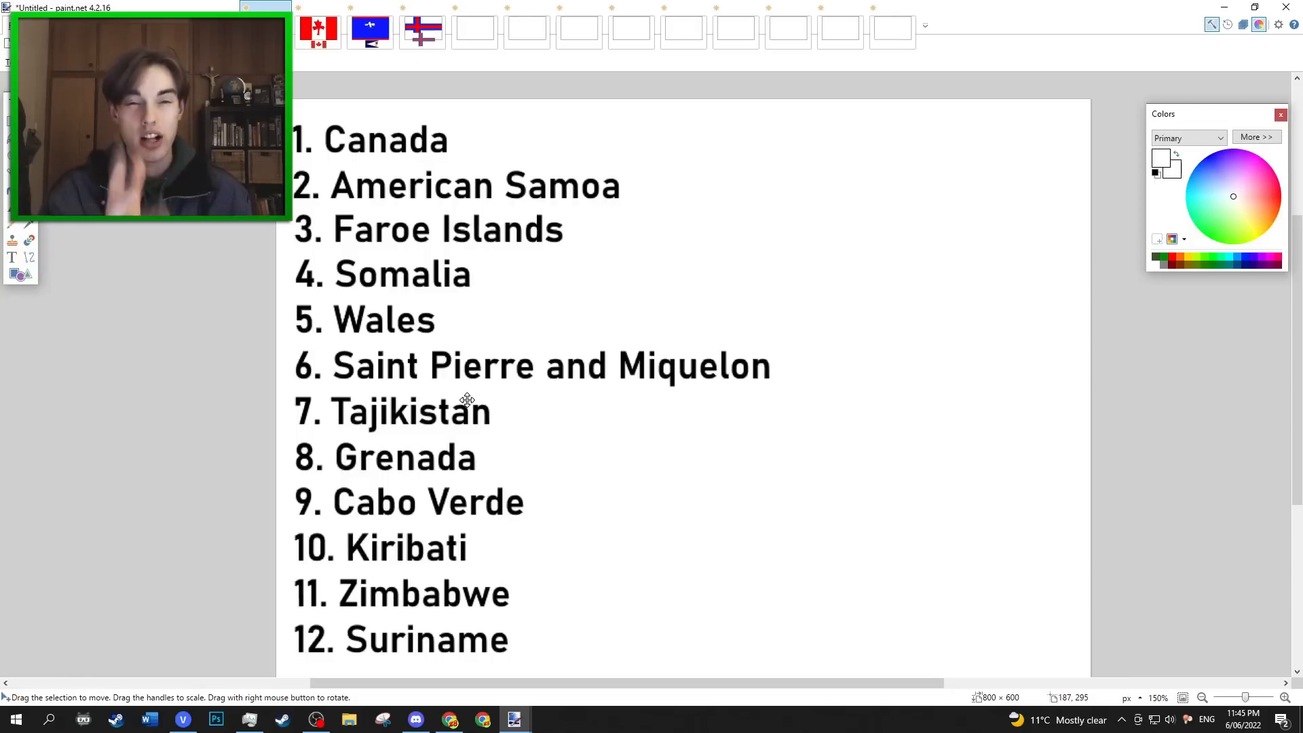
In the fourth blank flag image, fill the whole flag area with light blue.
click(488, 34)
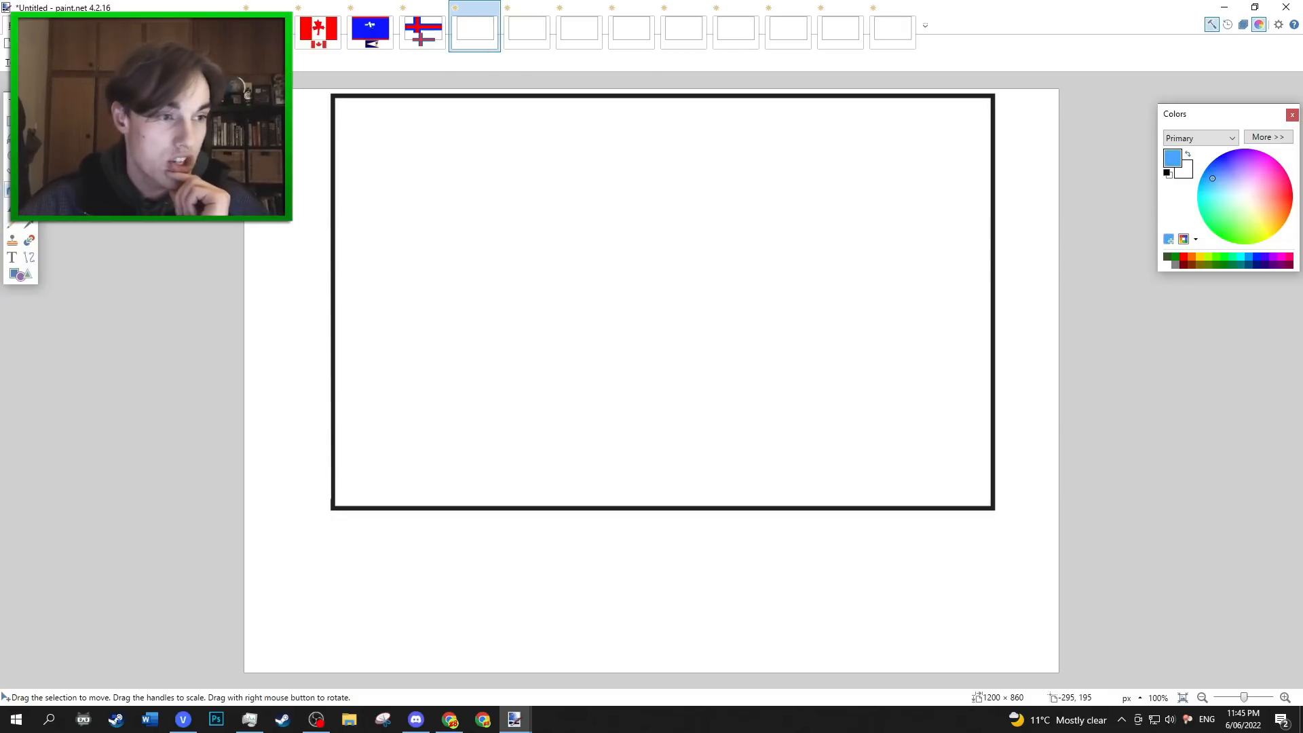
click(12, 189)
click(556, 248)
click(1225, 179)
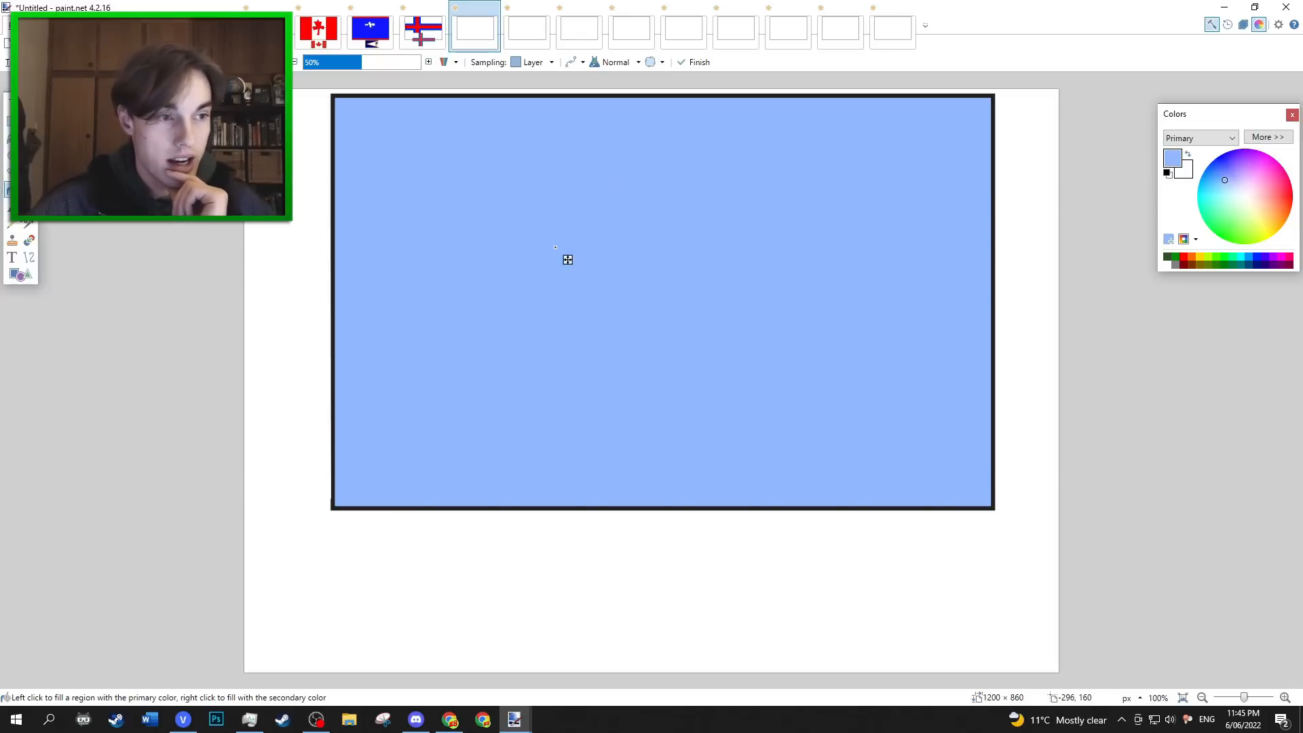
Draw a large solid white five-pointed star near the middle of the light blue field.
click(12, 206)
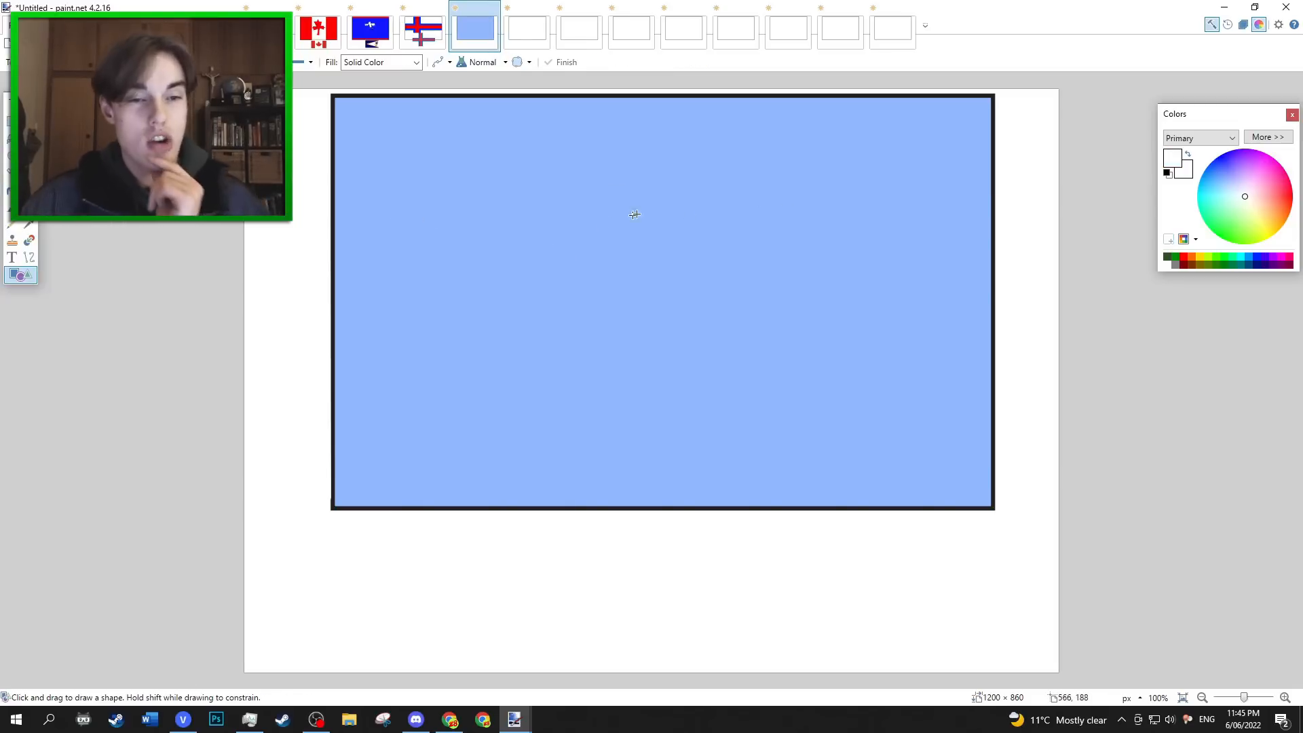
drag(653, 173, 701, 240)
key(Return)
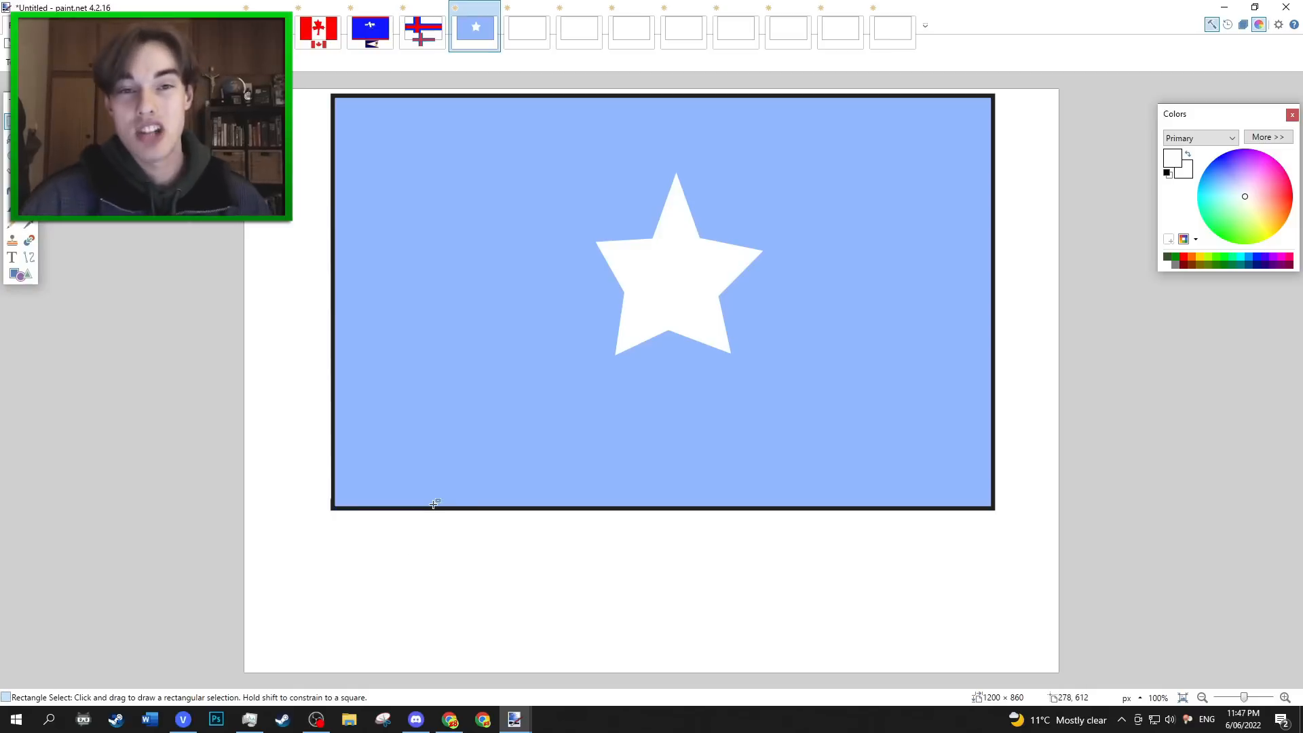
Paste the real Somalia flag, shrink it and centre it below the drawn flag, then return to the country list image.
key(ctrl+v)
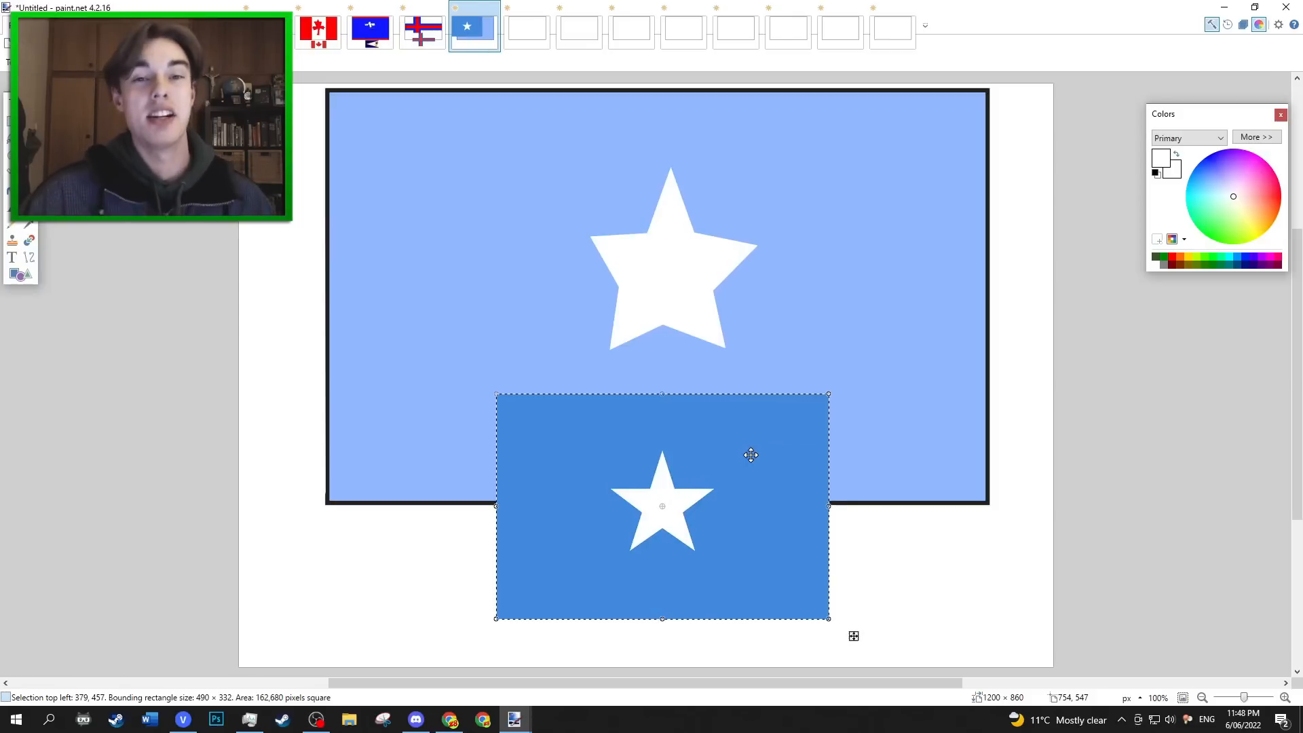
click(268, 27)
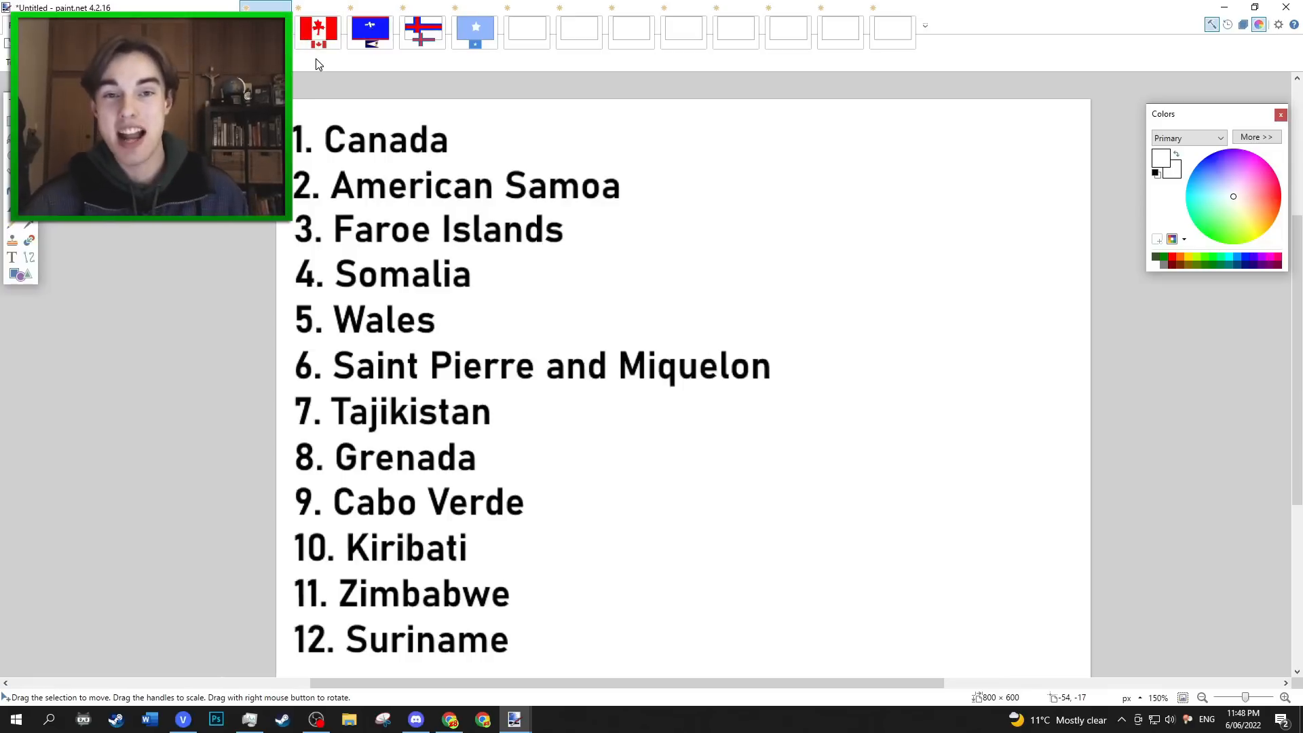
In the fifth blank flag image, draw a full-width green band about 966 × 333 px over the lower half.
click(536, 34)
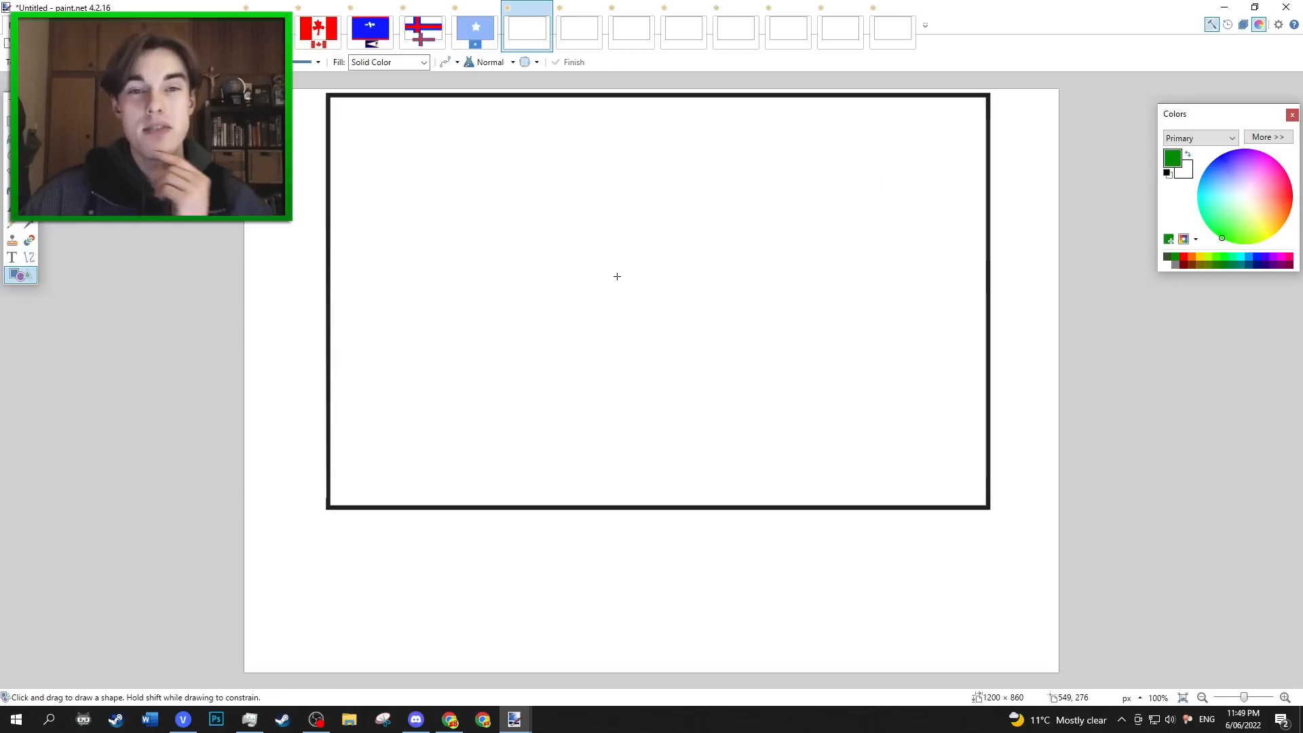
drag(330, 266, 987, 505)
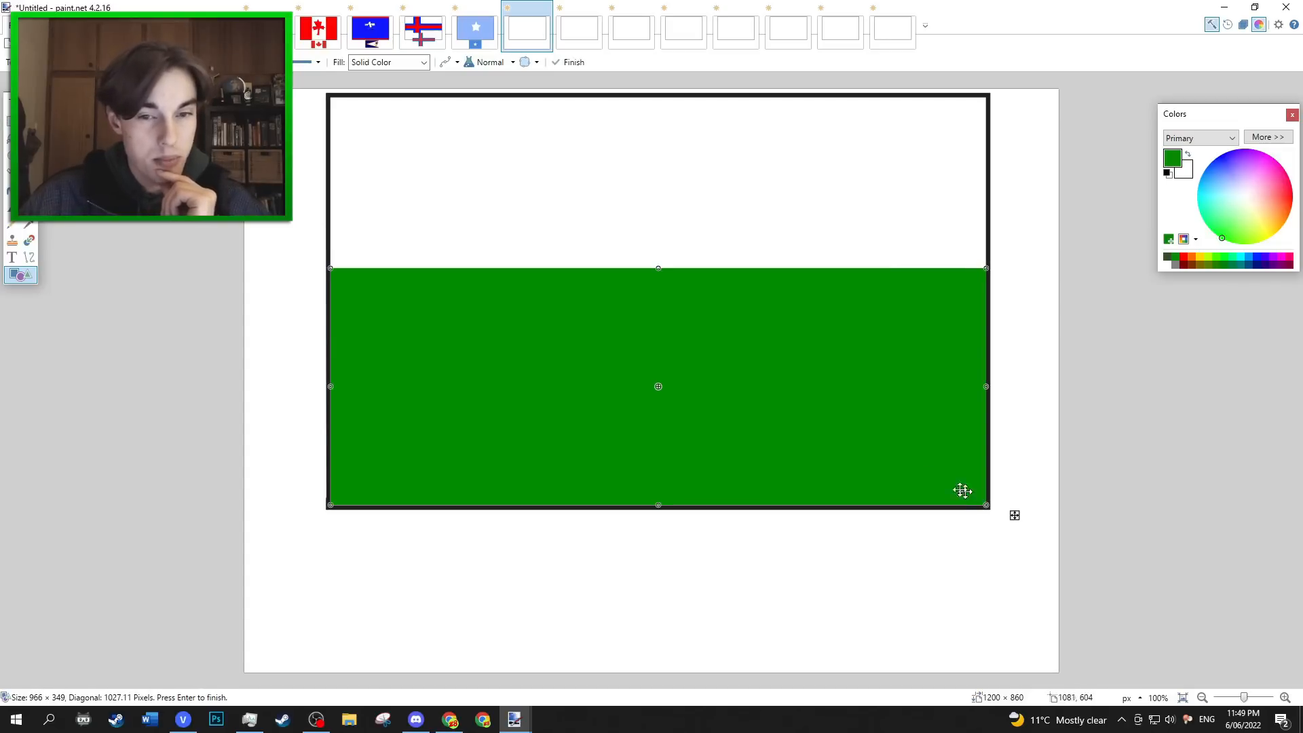
drag(658, 268, 659, 279)
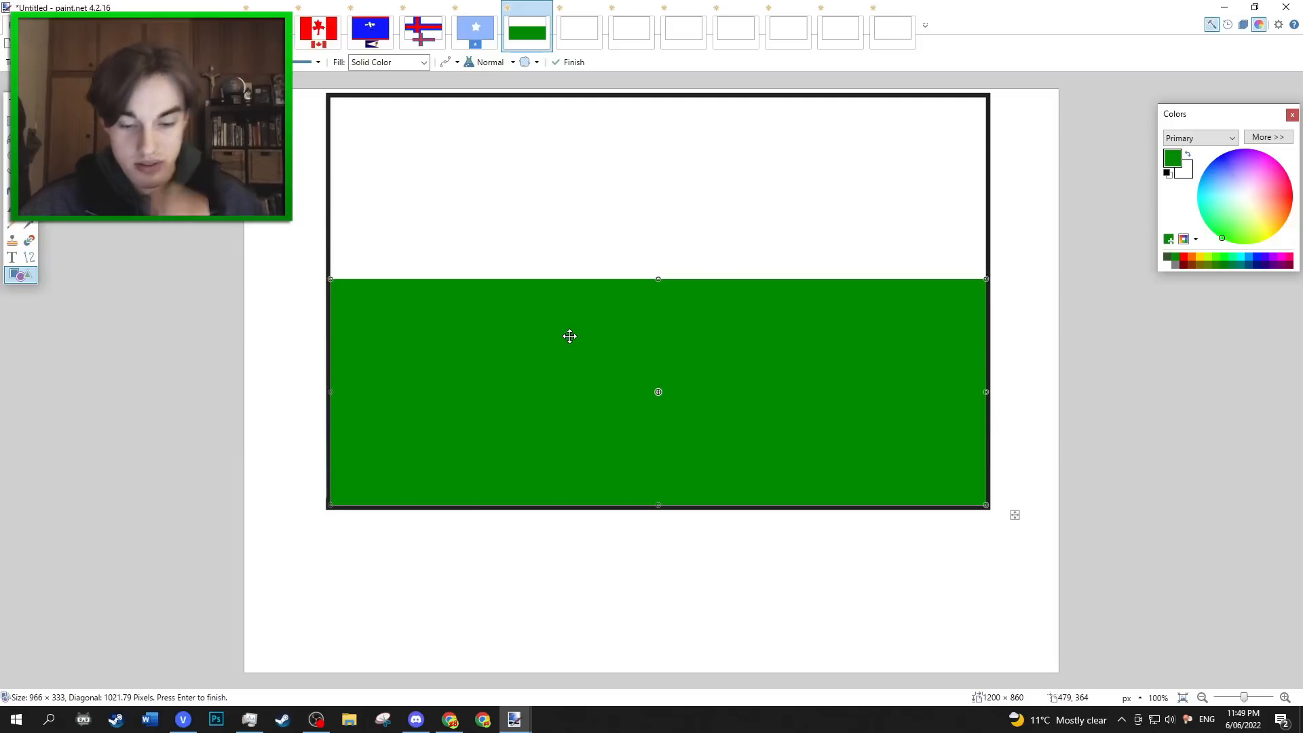
Outline a dragon in black across the white and green halves, with a head, tongue, legs, arrow-tipped tail and two wings.
key(b)
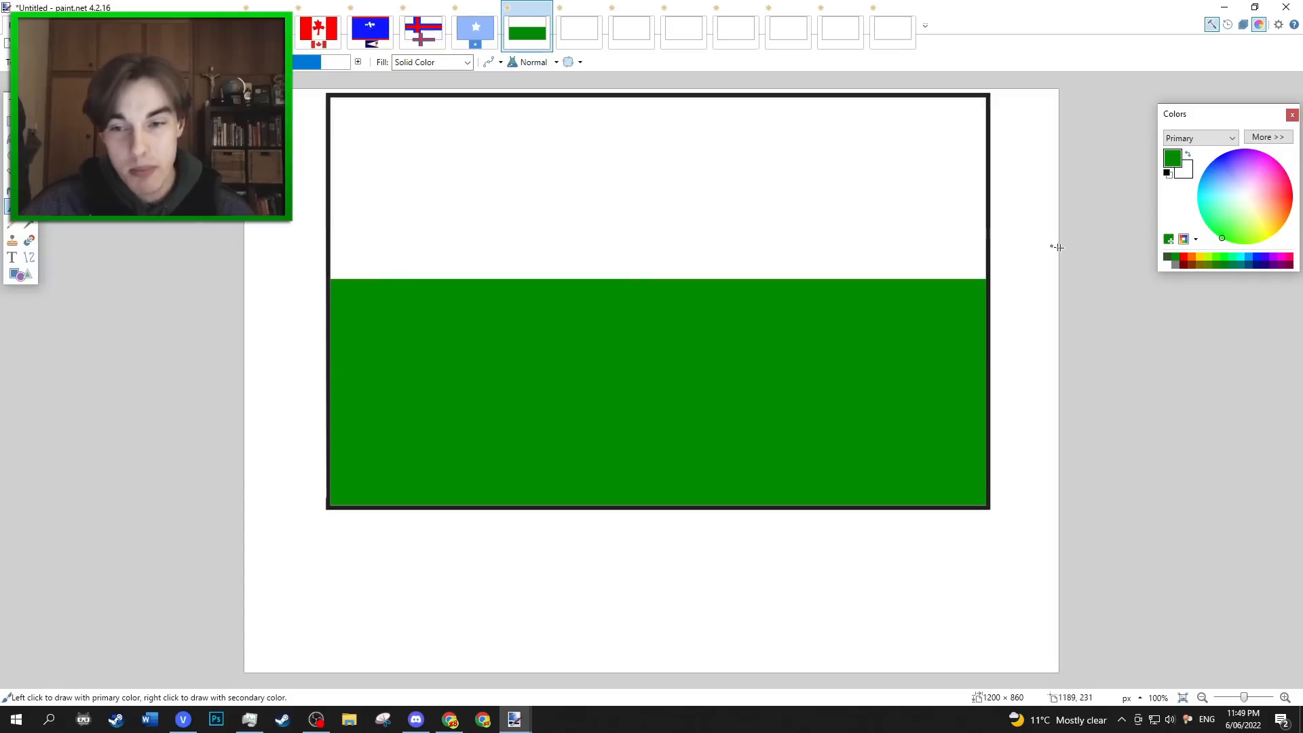
click(1168, 173)
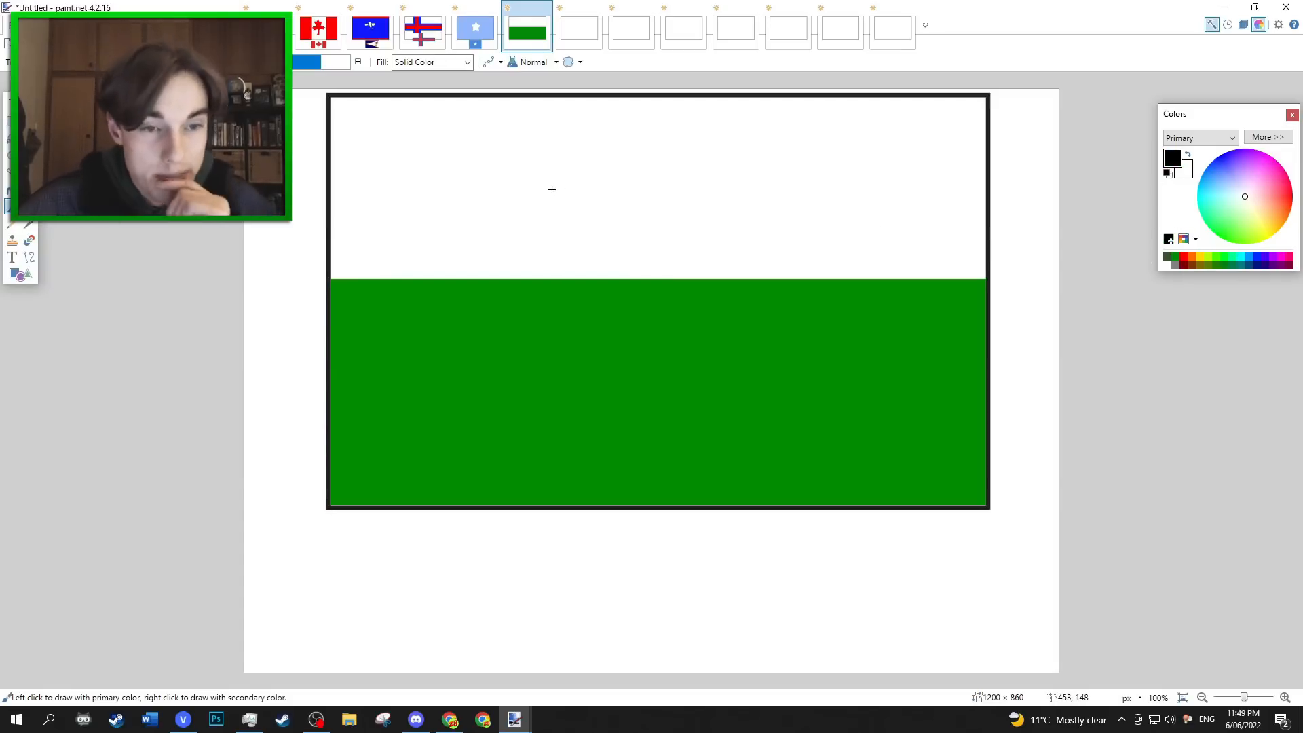
drag(628, 236, 594, 234)
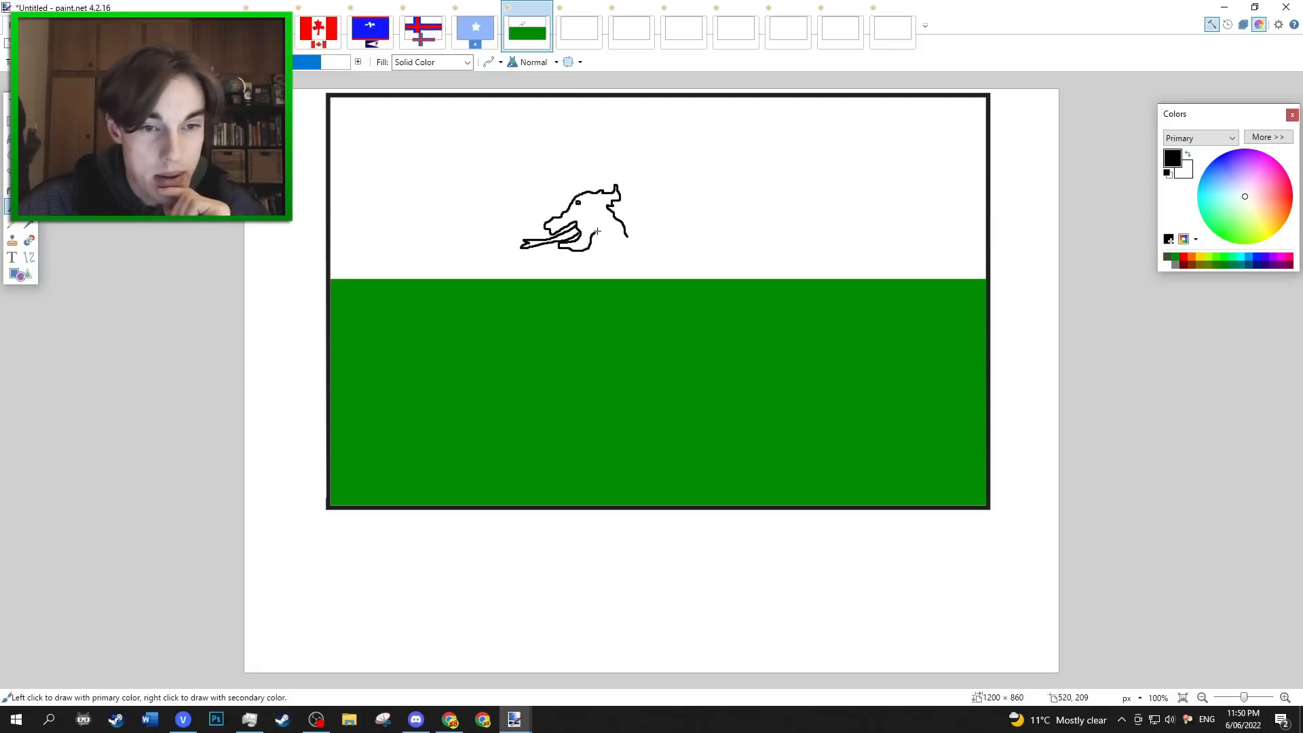
drag(601, 265, 812, 227)
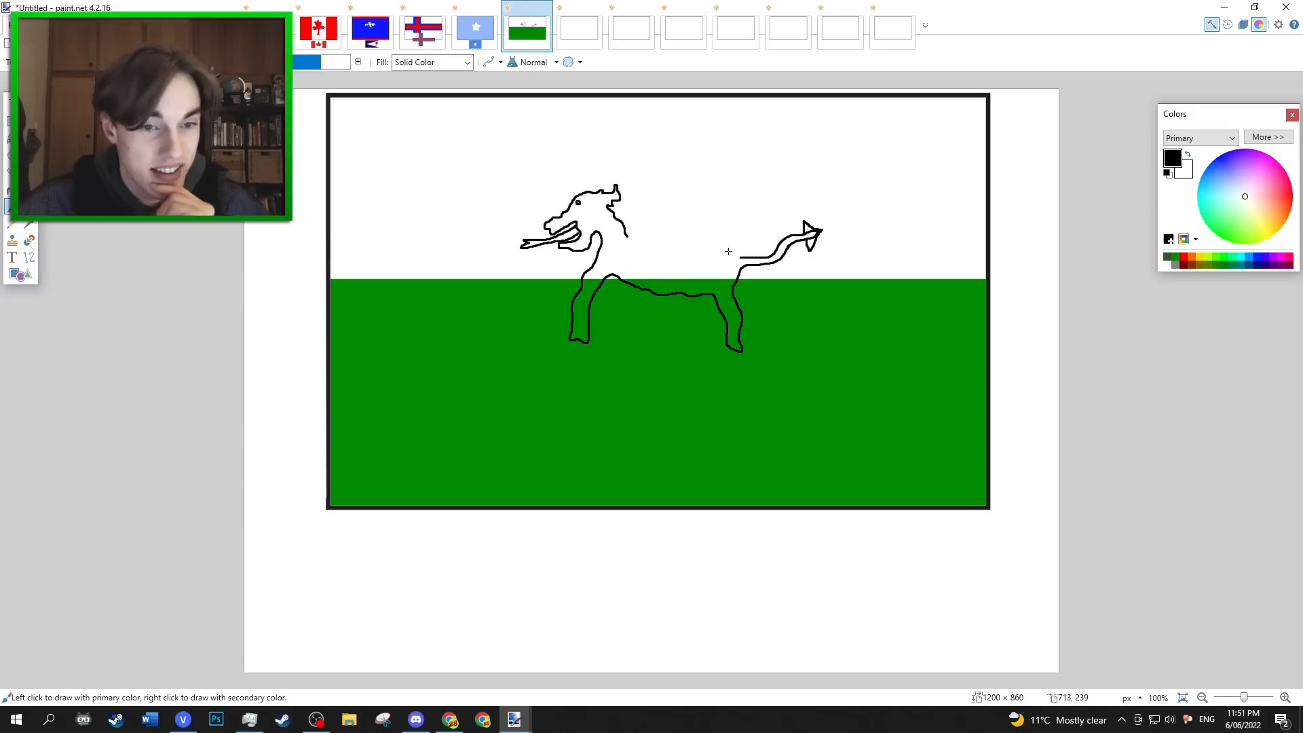
drag(640, 241, 682, 232)
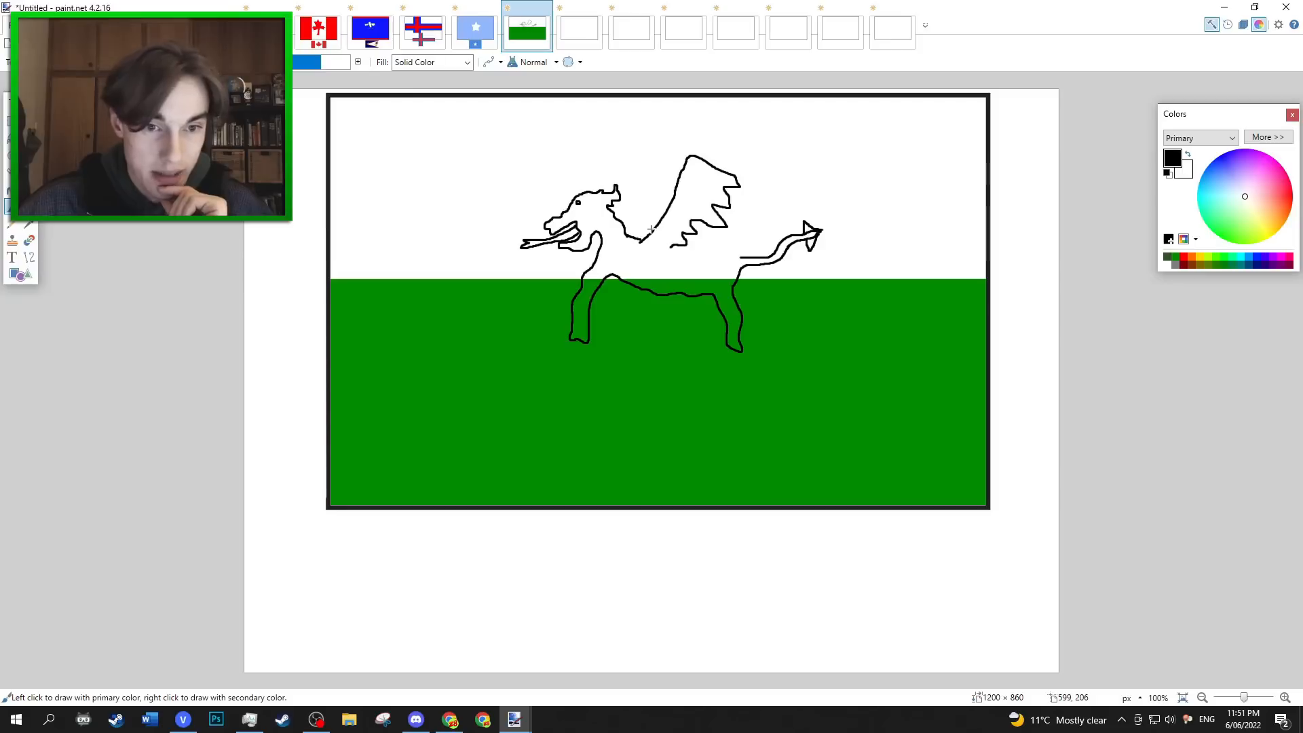
drag(651, 230, 638, 162)
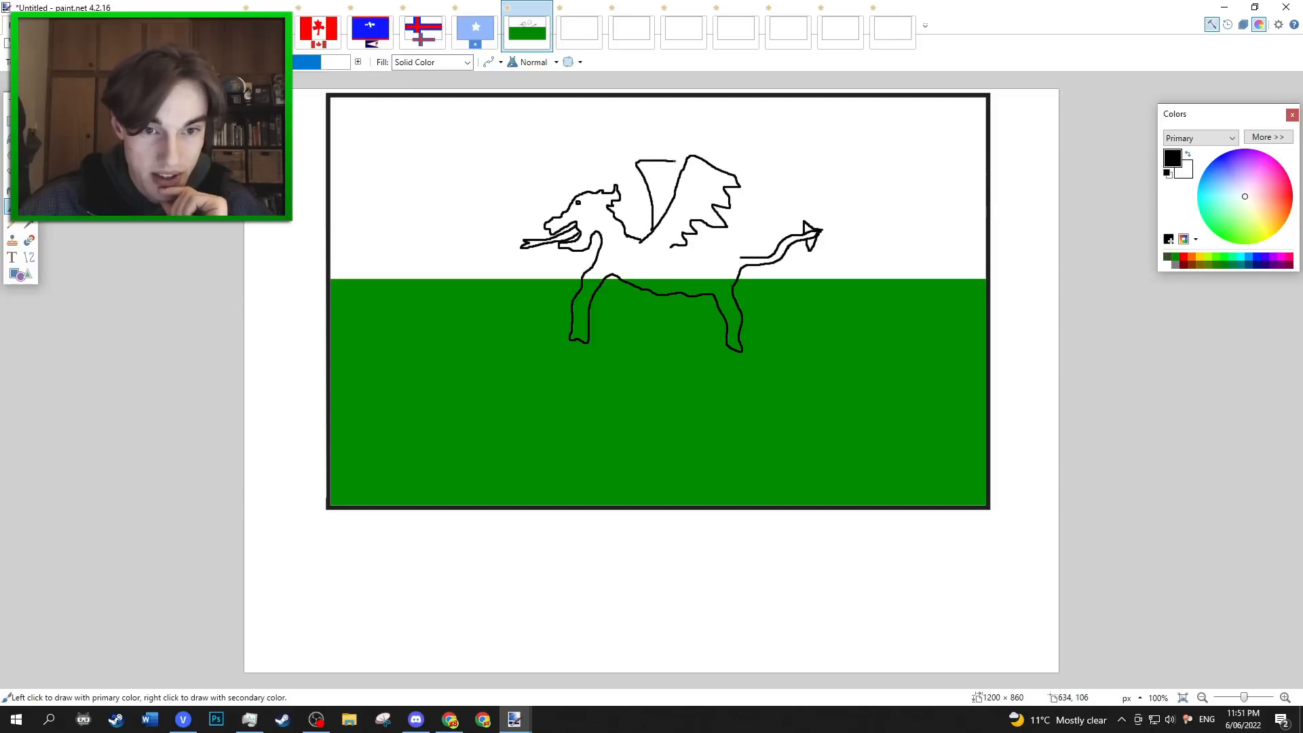
drag(745, 258, 724, 247)
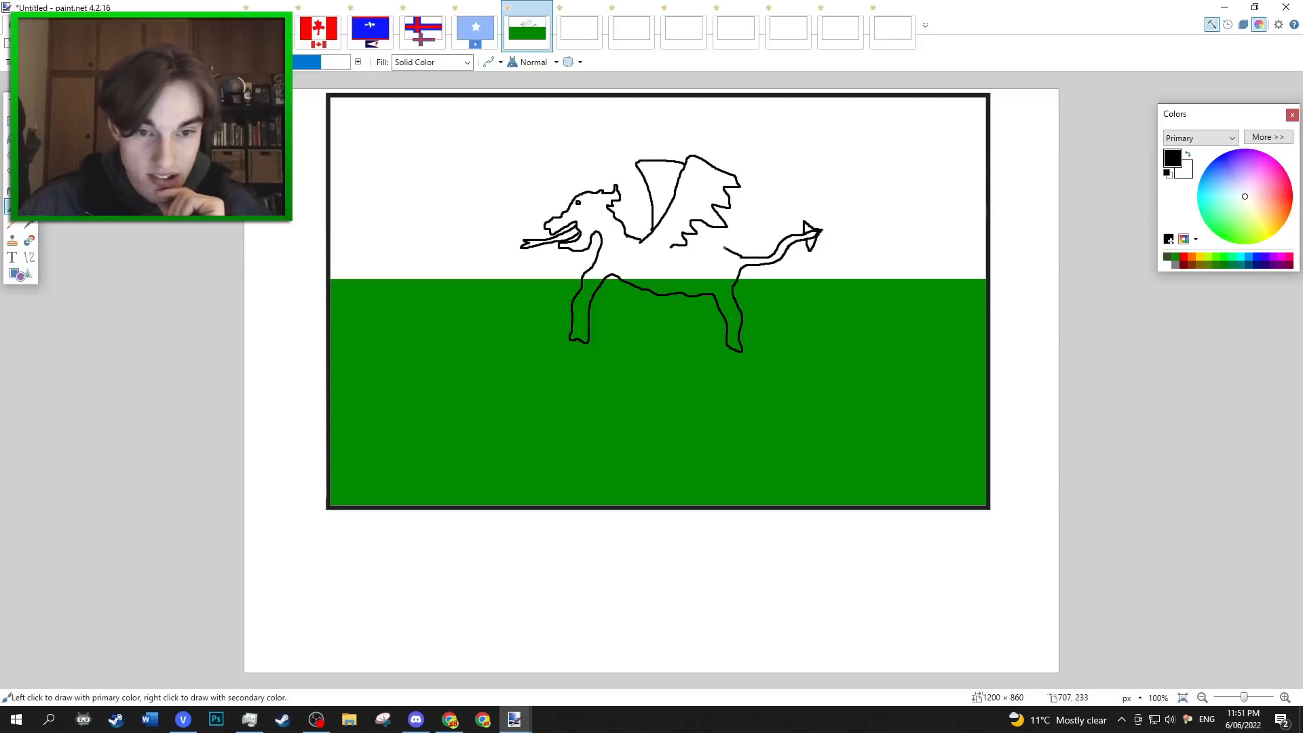
Fill the dragon's head, body, wings, legs and tail with red.
click(12, 190)
click(1292, 198)
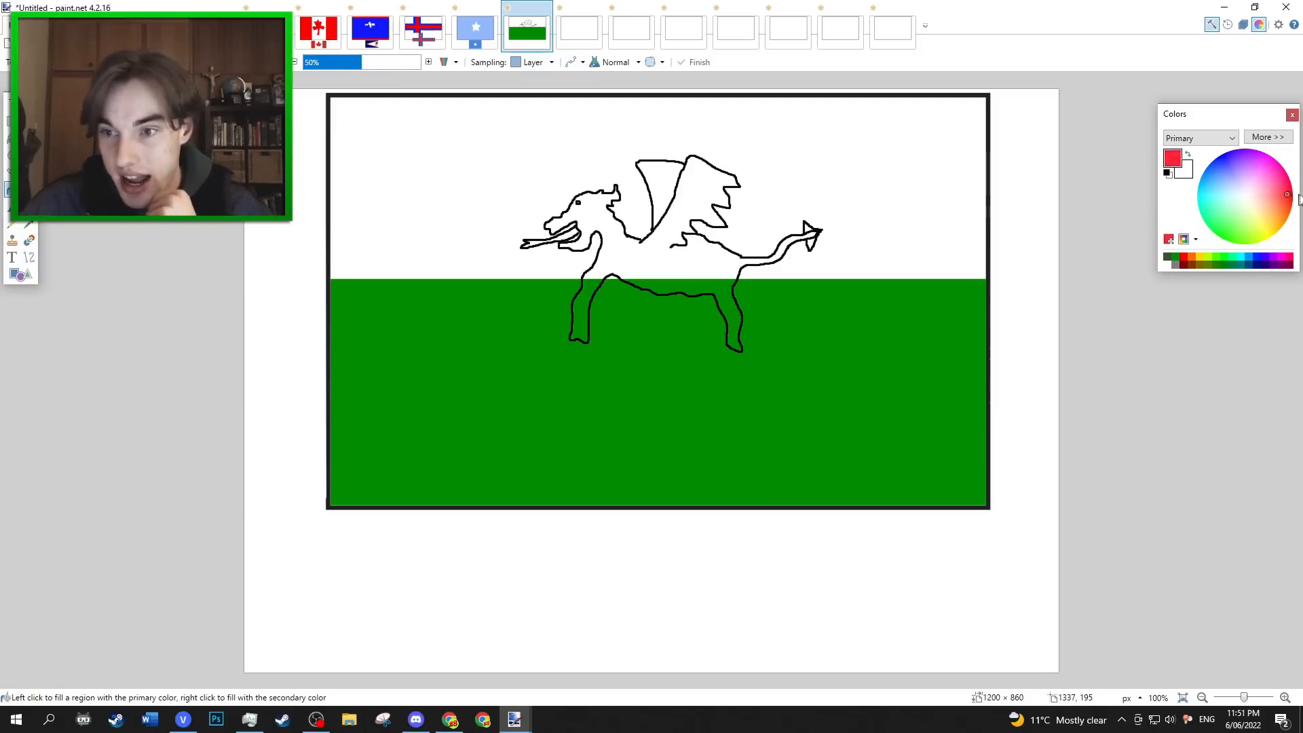
click(657, 263)
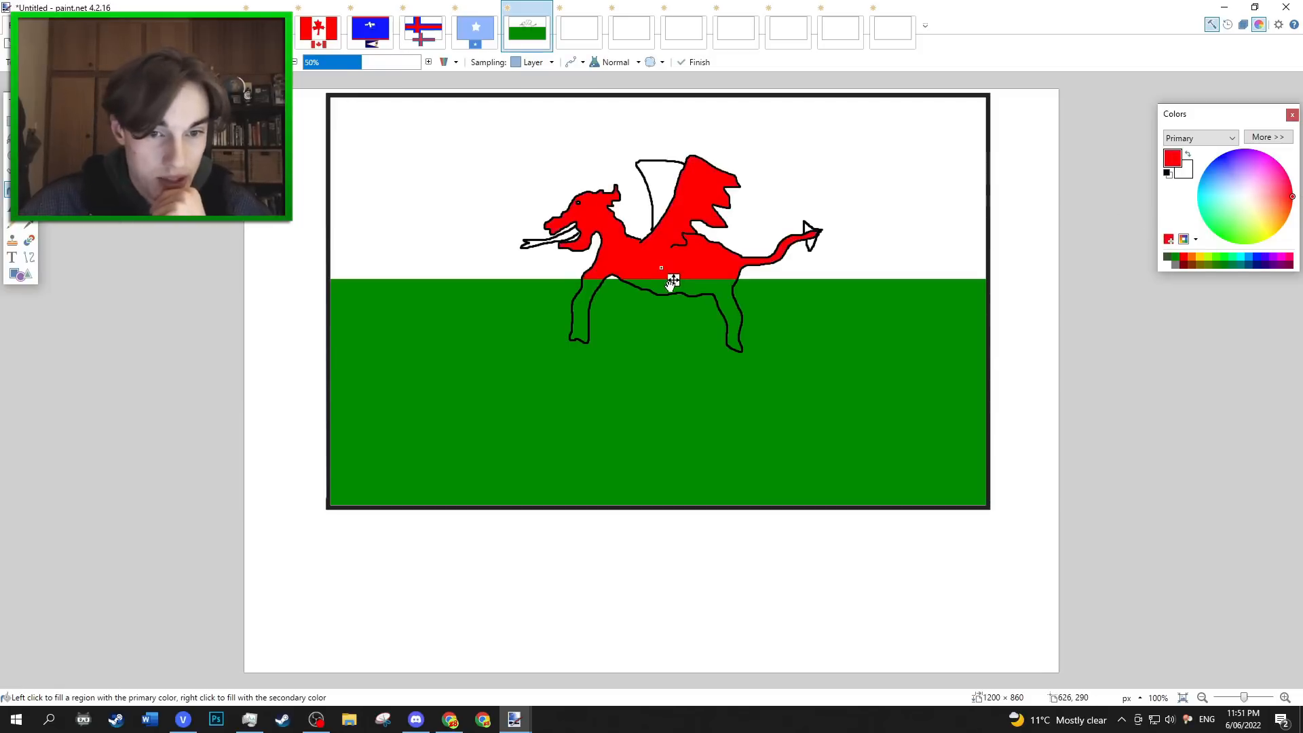
click(665, 284)
click(594, 279)
key(ctrl+z)
Select the dragon with its surrounding background, enlarge it to about 582 × 411 px and centre it on the flag.
key(ctrl+v)
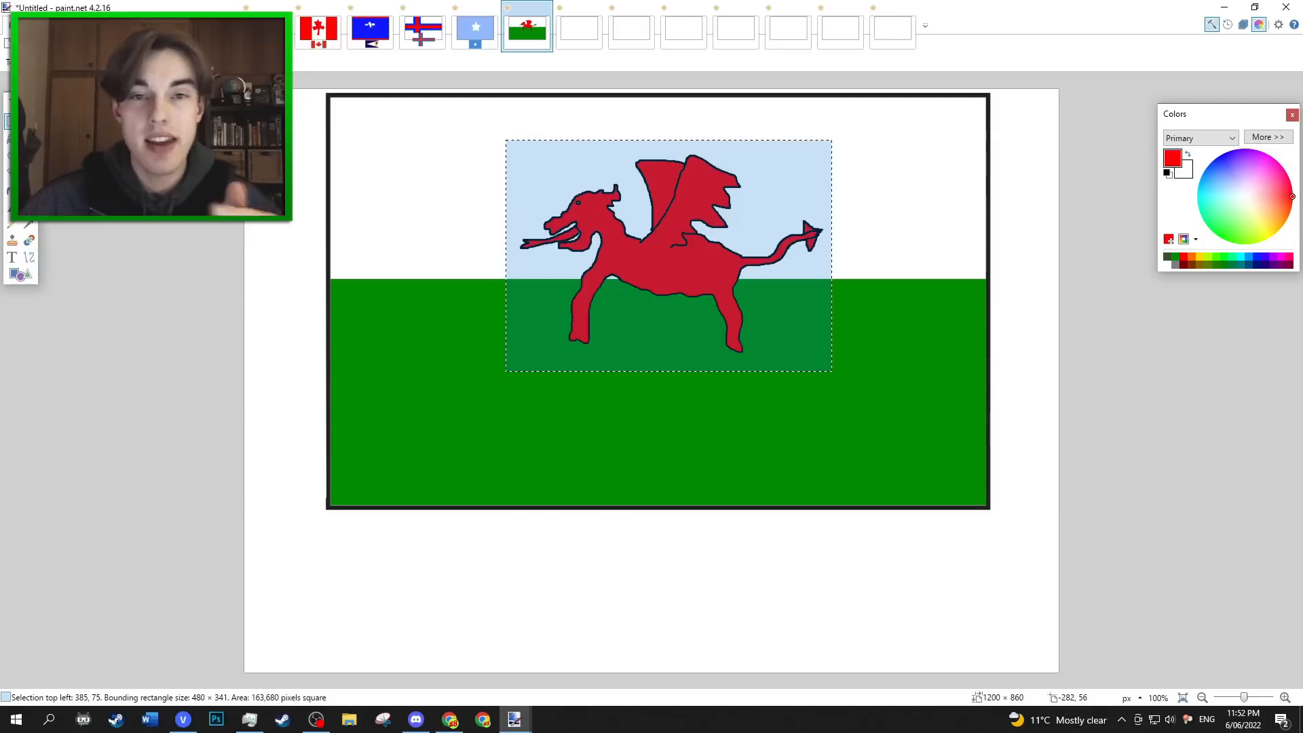
key(m)
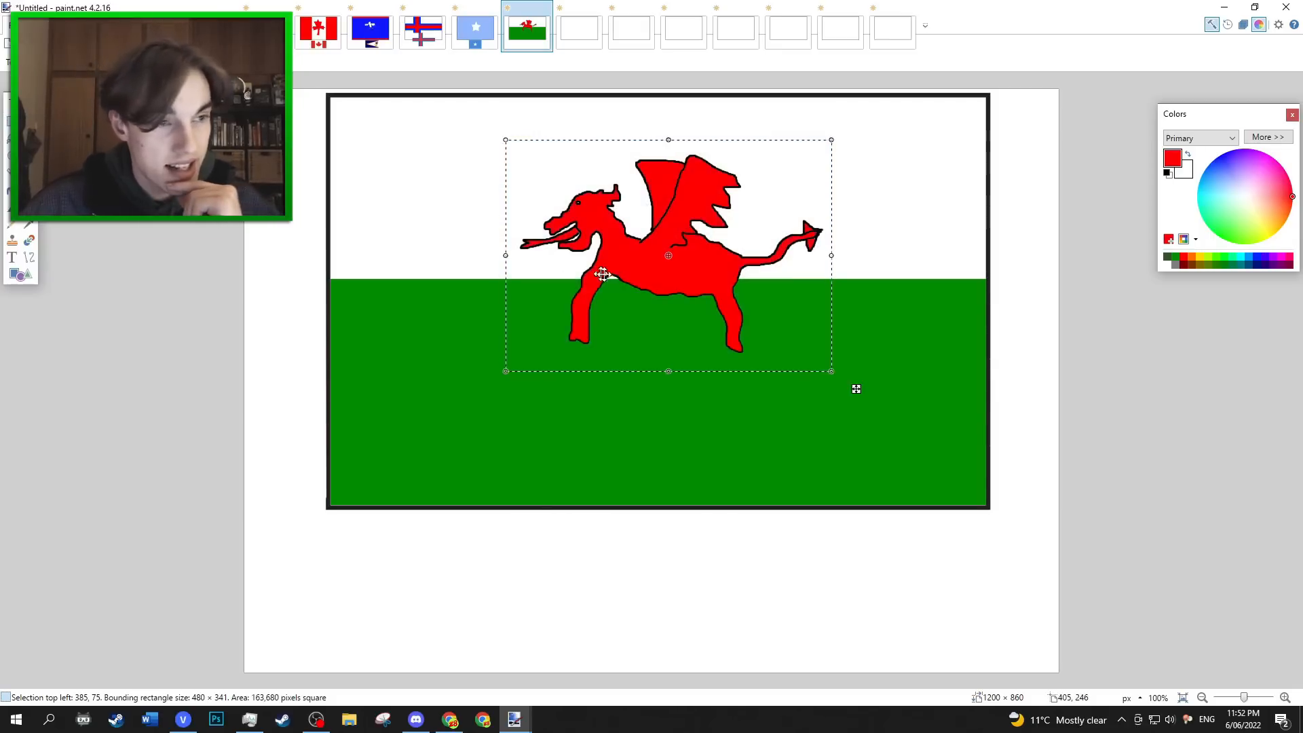
drag(837, 374, 902, 421)
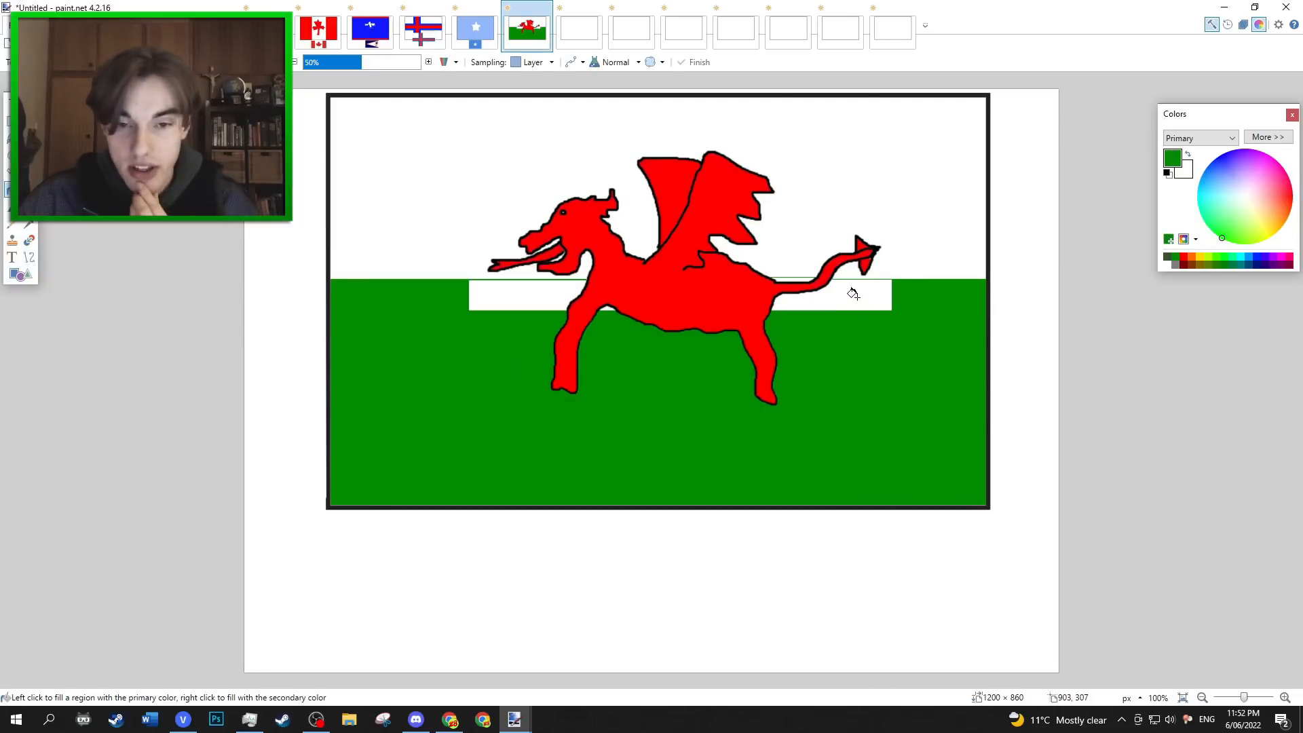
Fill the leftover white patches around the enlarged dragon with green to match the lower band.
click(858, 298)
click(796, 279)
click(535, 293)
click(607, 306)
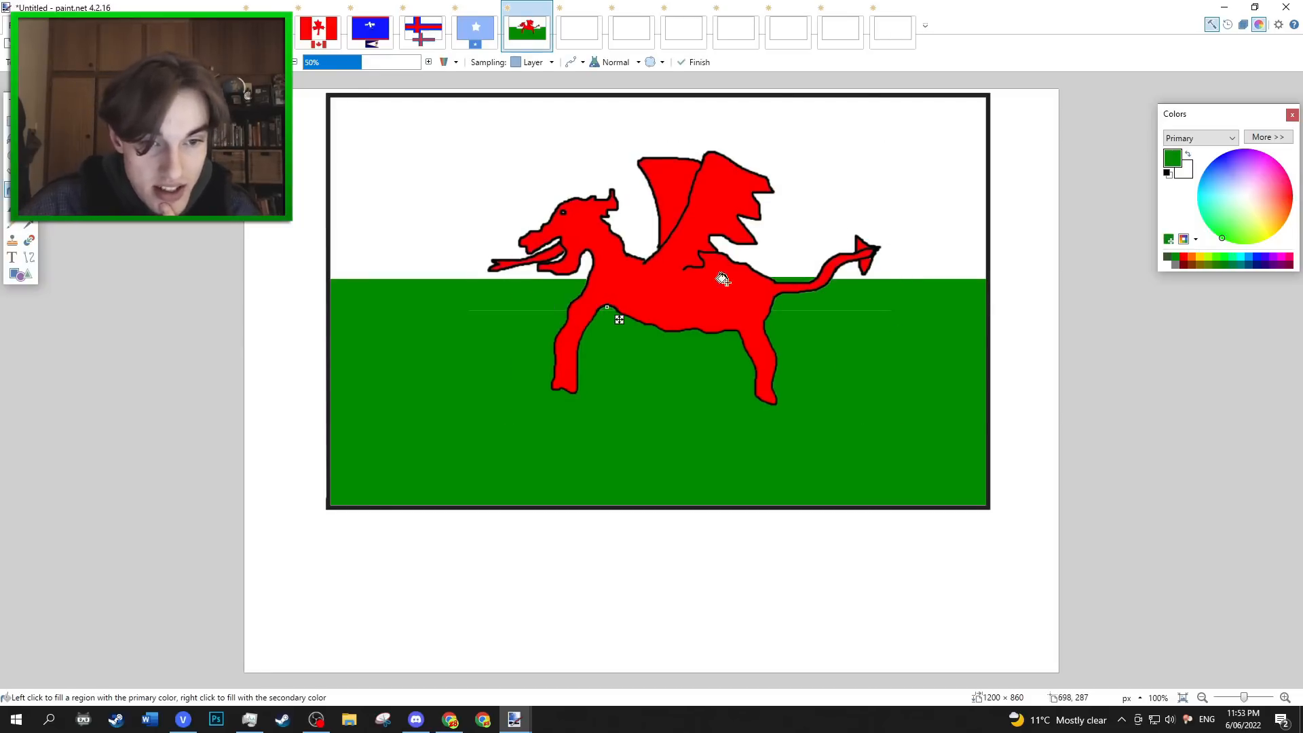
Paste the real Wales flag, shrink it and centre it below the drawn flag, then return to the country list image.
click(29, 121)
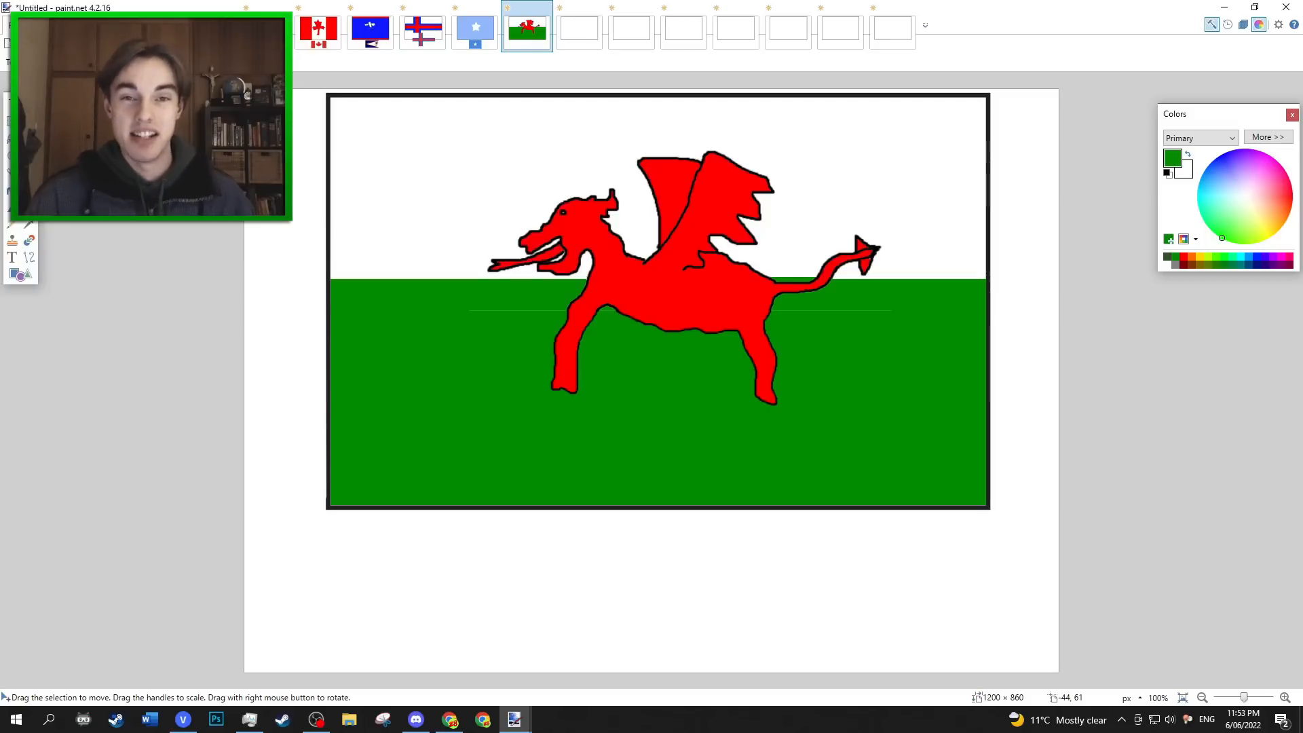
key(ctrl+v)
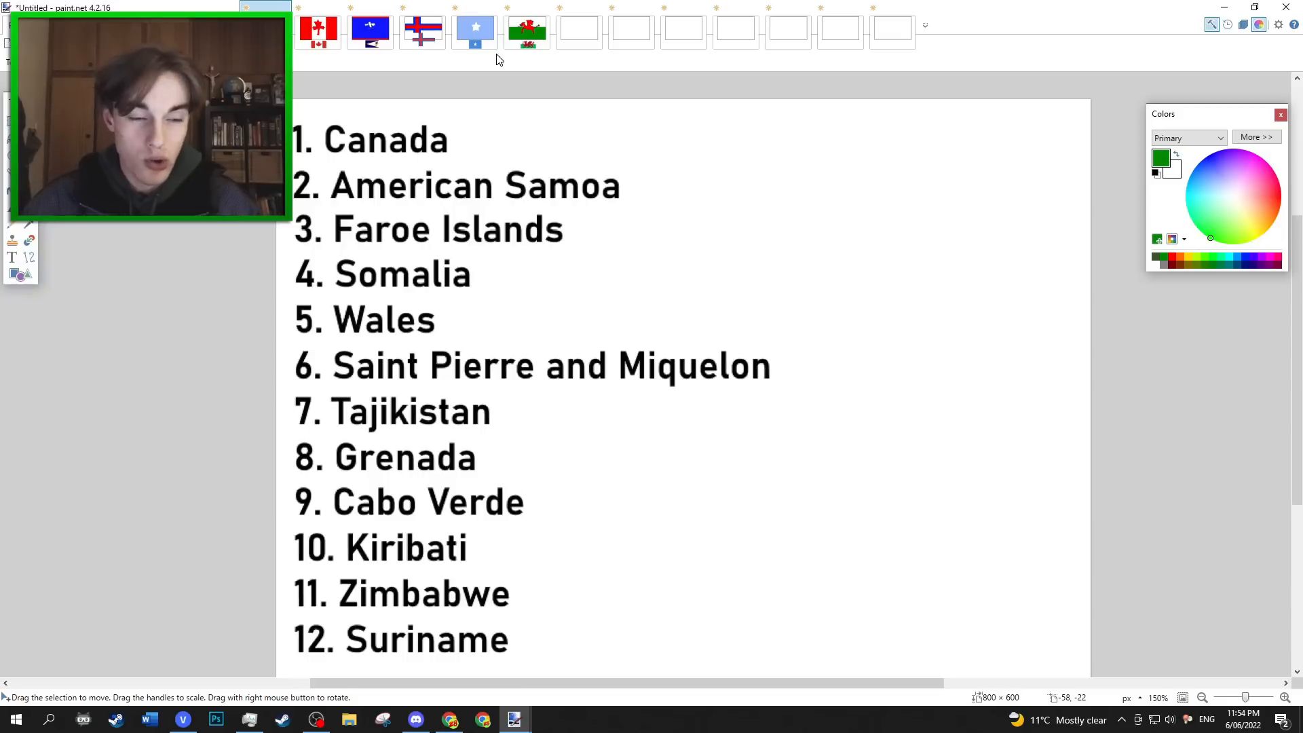
In the sixth blank flag image, draw a blue vertical band along the left edge and a red one about 284 × 603 px along the right.
click(576, 14)
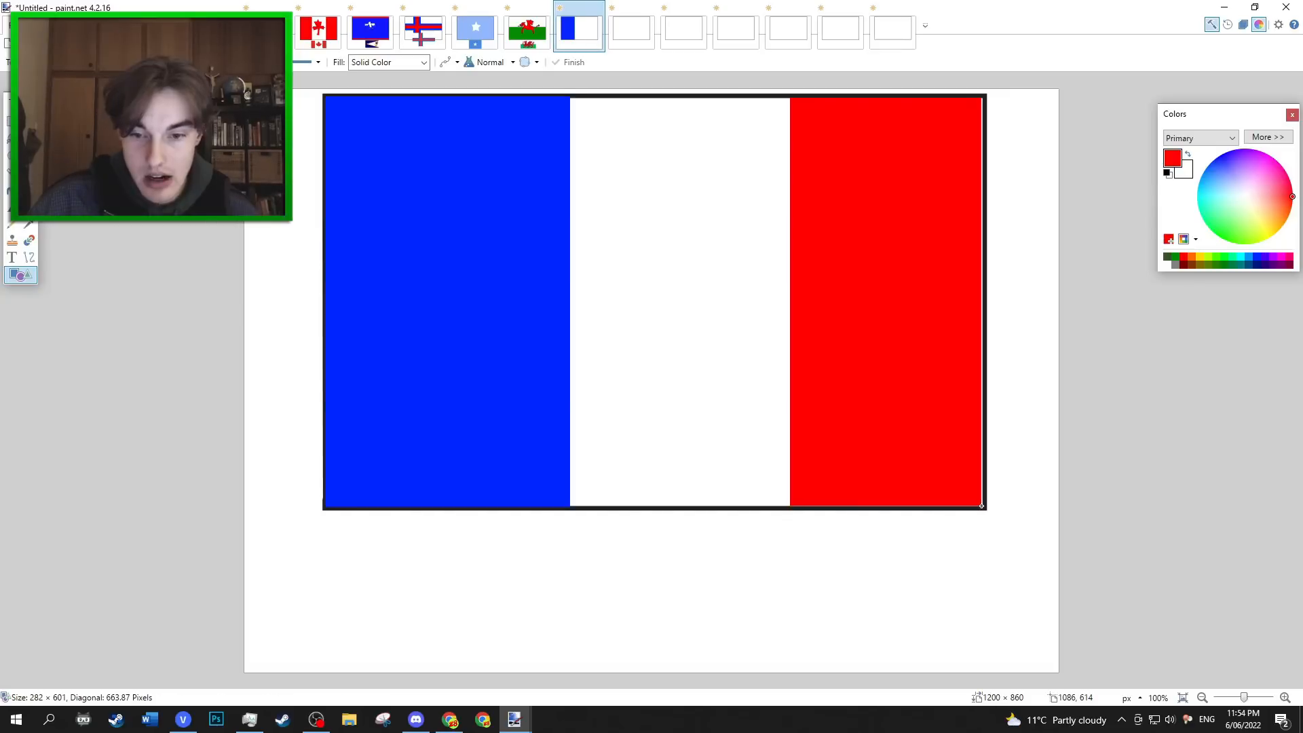
drag(982, 508, 984, 508)
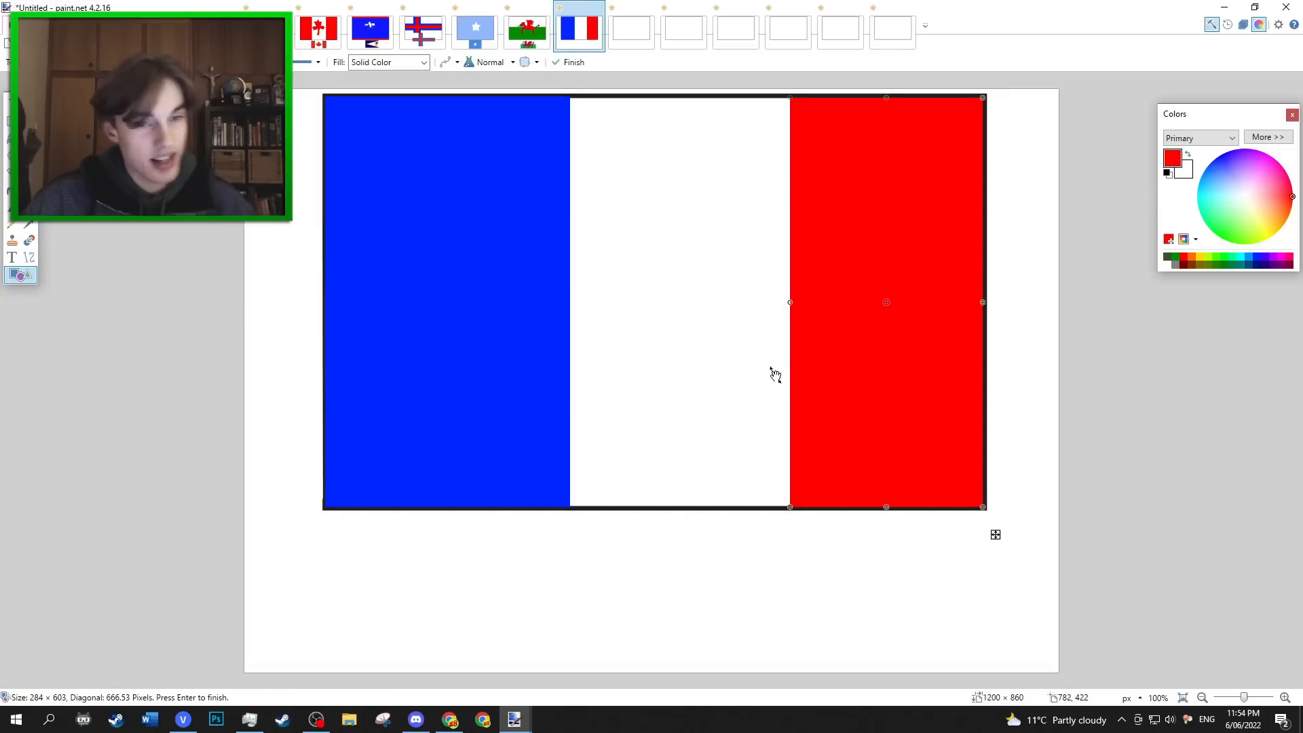
click(13, 258)
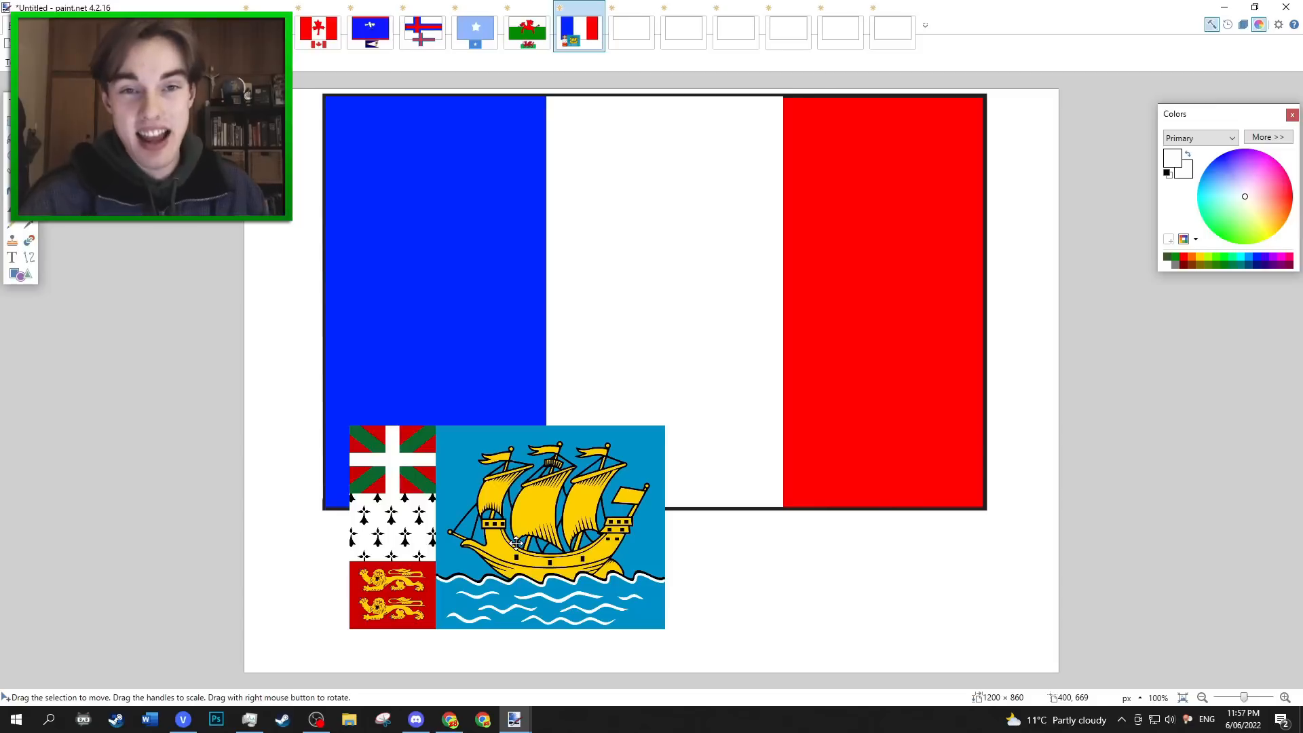
Try a pasted blue-white-red flag with a yellow star beside the ship flag at about 442 × 298 px, then undo it.
key(ctrl+v)
drag(446, 297, 771, 509)
drag(963, 340, 828, 429)
drag(734, 510, 861, 506)
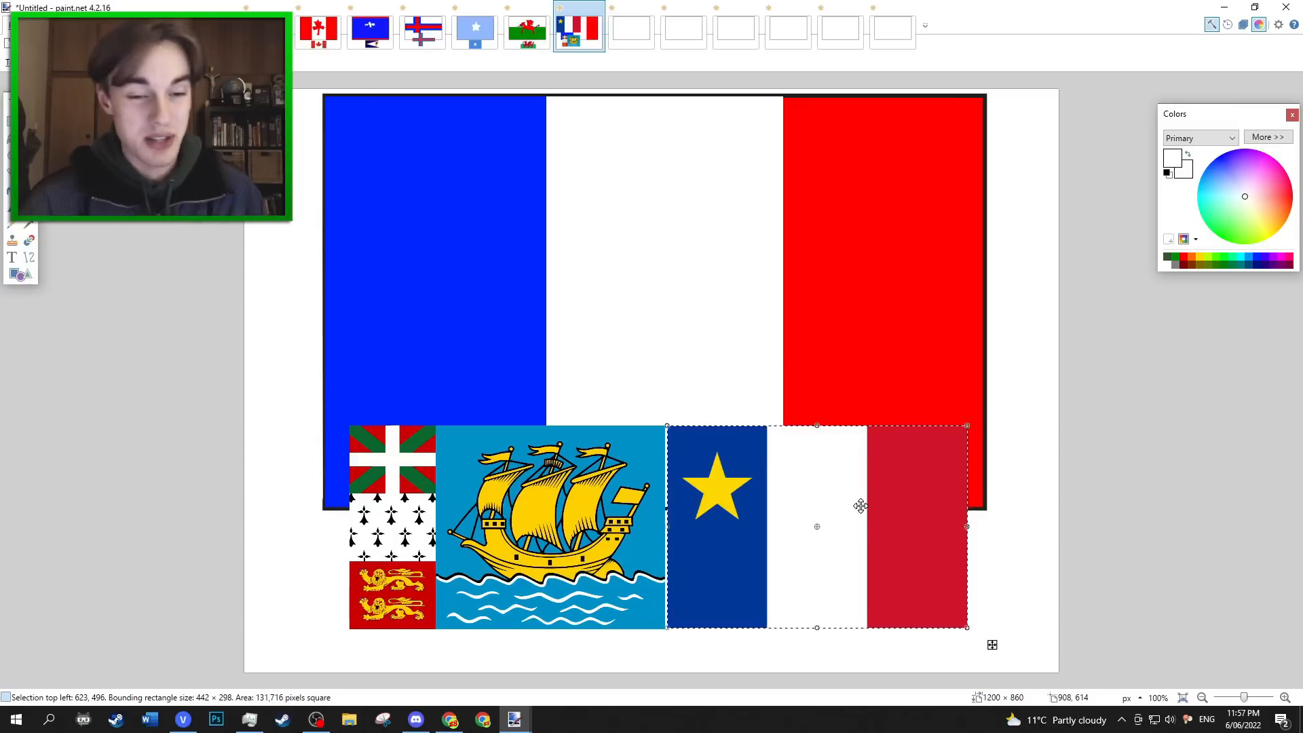
key(ctrl+z)
key(ctrl+z)
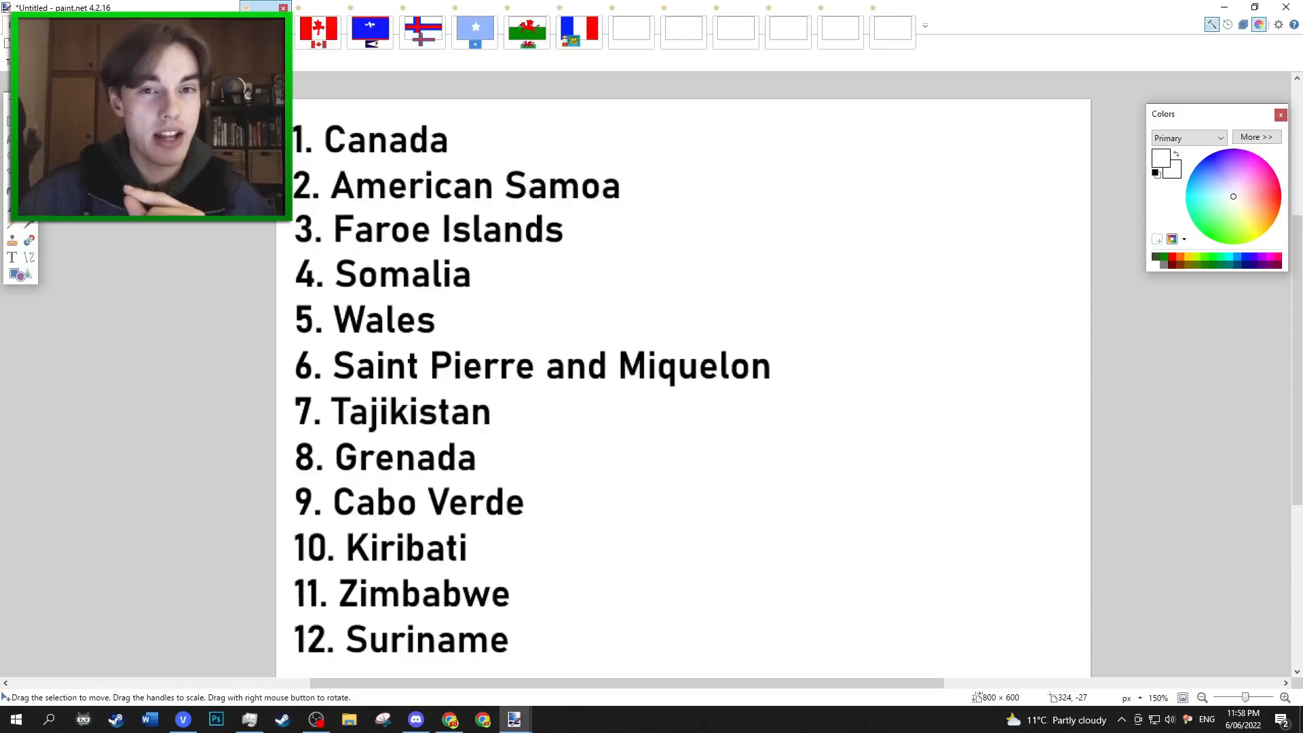
In the seventh blank flag image, draw a green band about 966 × 220 px along the bottom and a red band along the top.
click(621, 34)
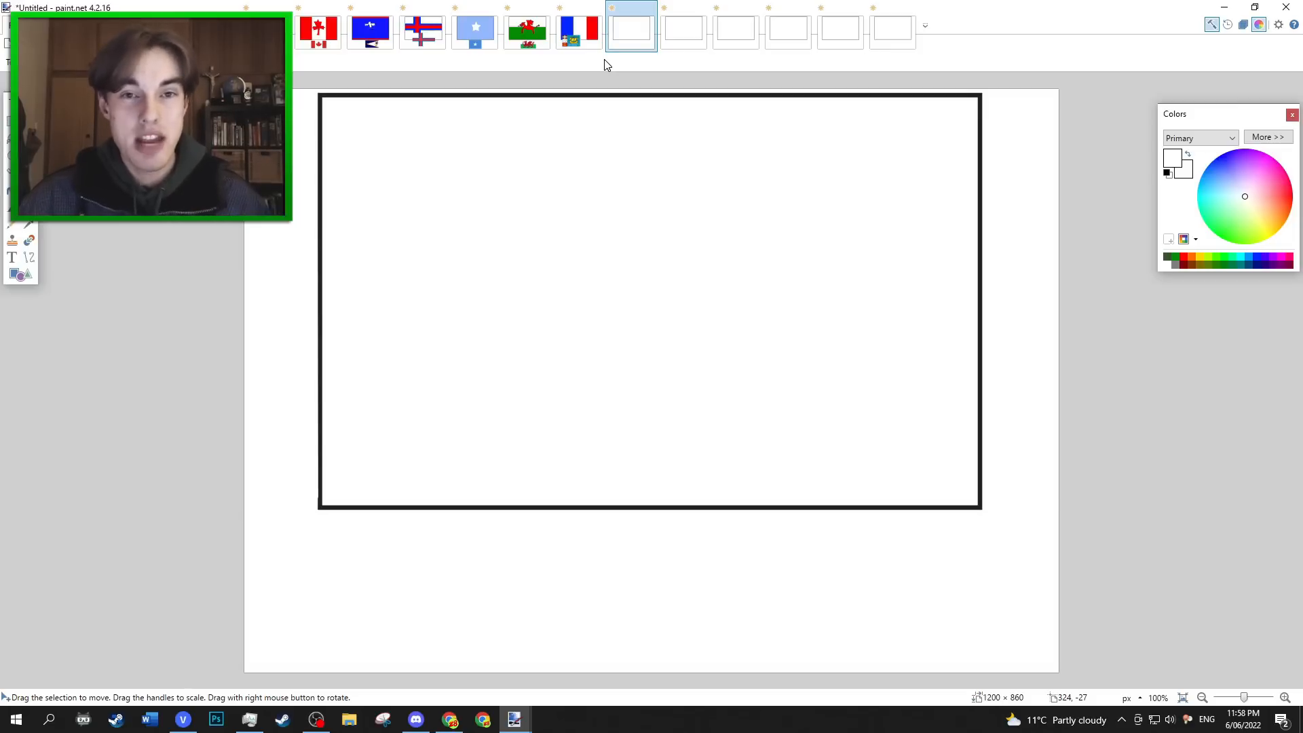
click(21, 274)
click(1221, 238)
drag(322, 355, 978, 505)
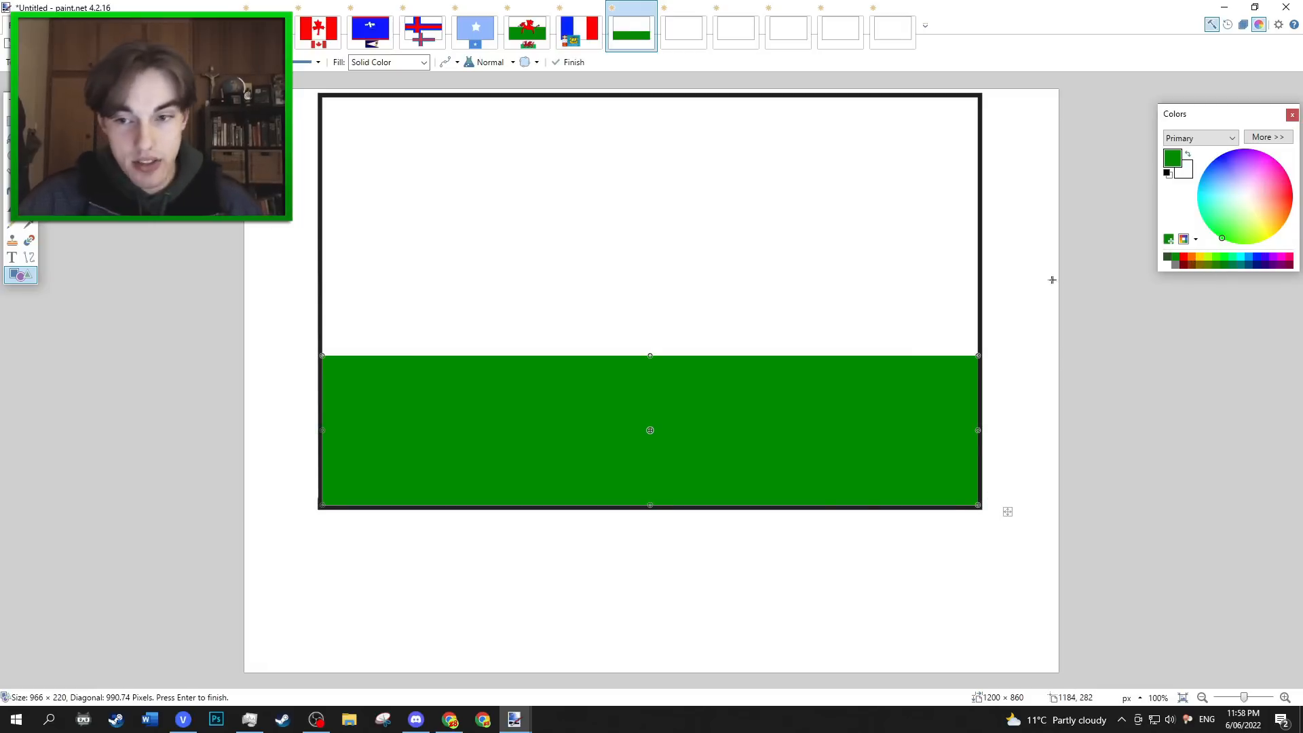
drag(322, 97, 979, 222)
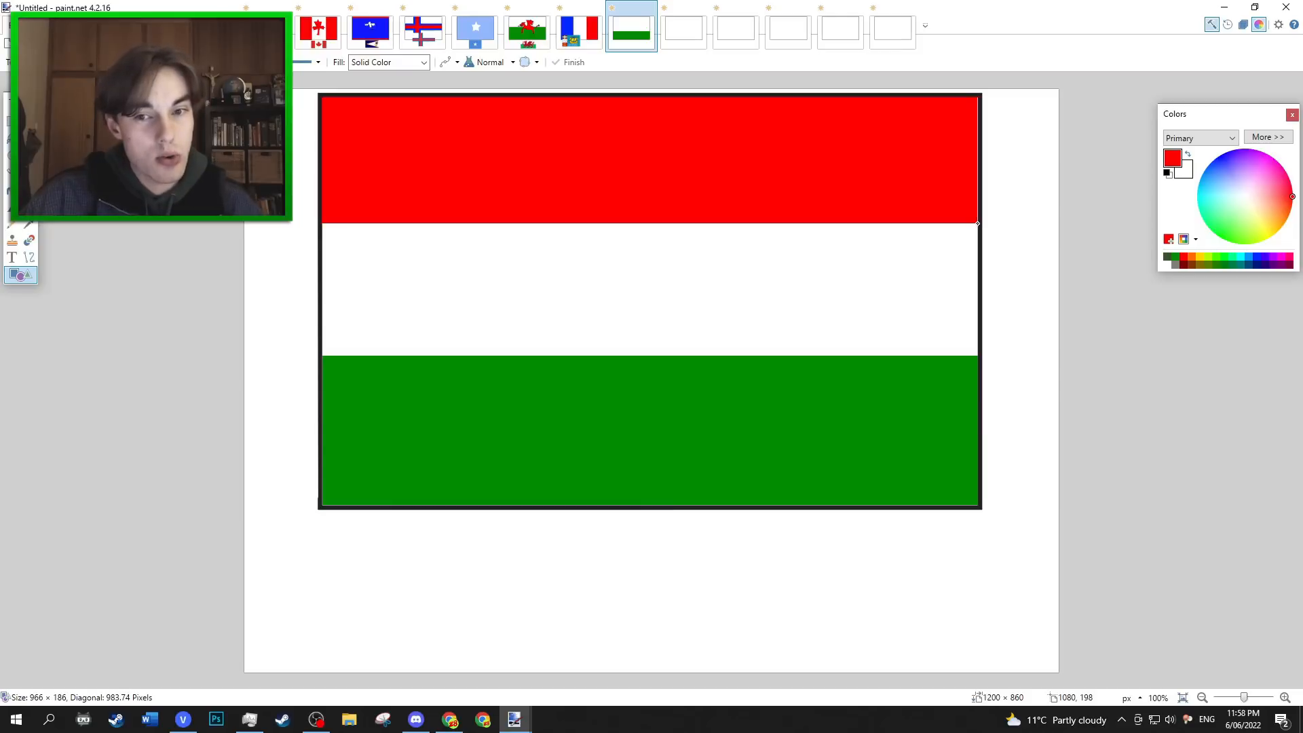
key(Return)
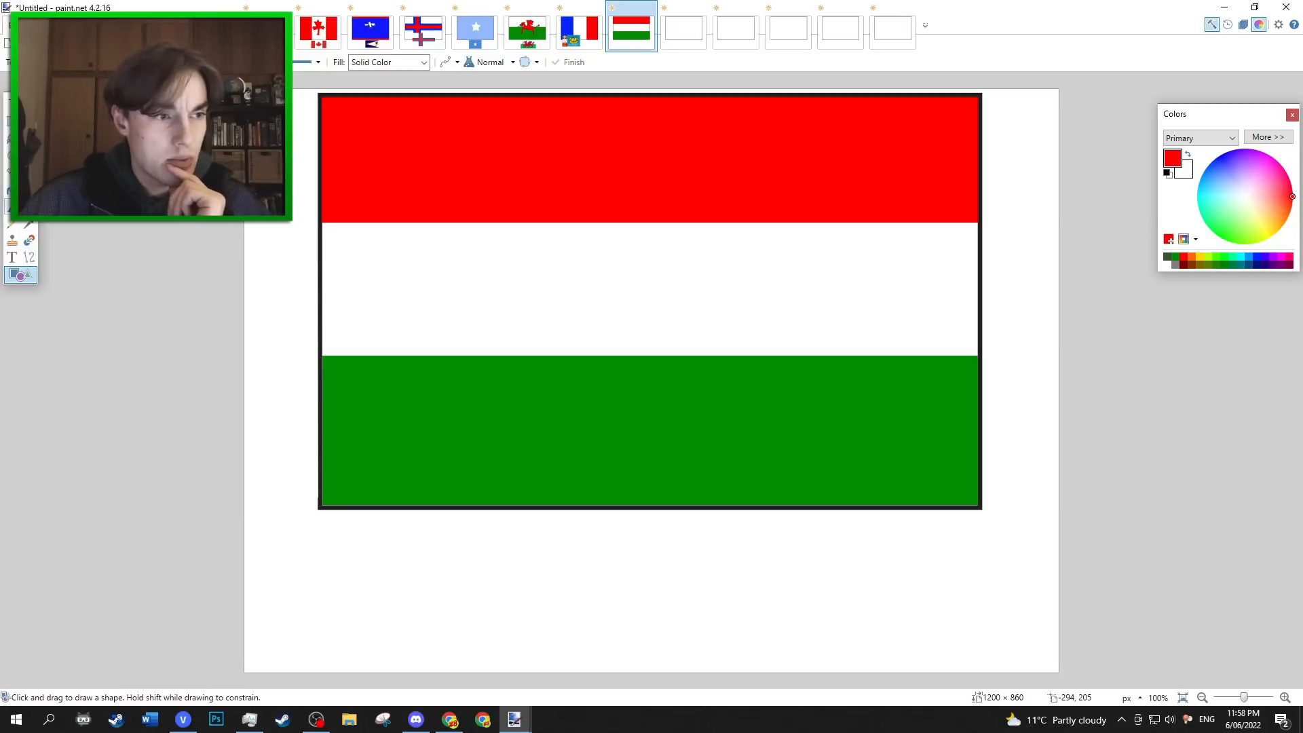
Draw a pale yellow crown with a row of four small stars beneath it in the middle of the white band.
click(11, 206)
click(1260, 224)
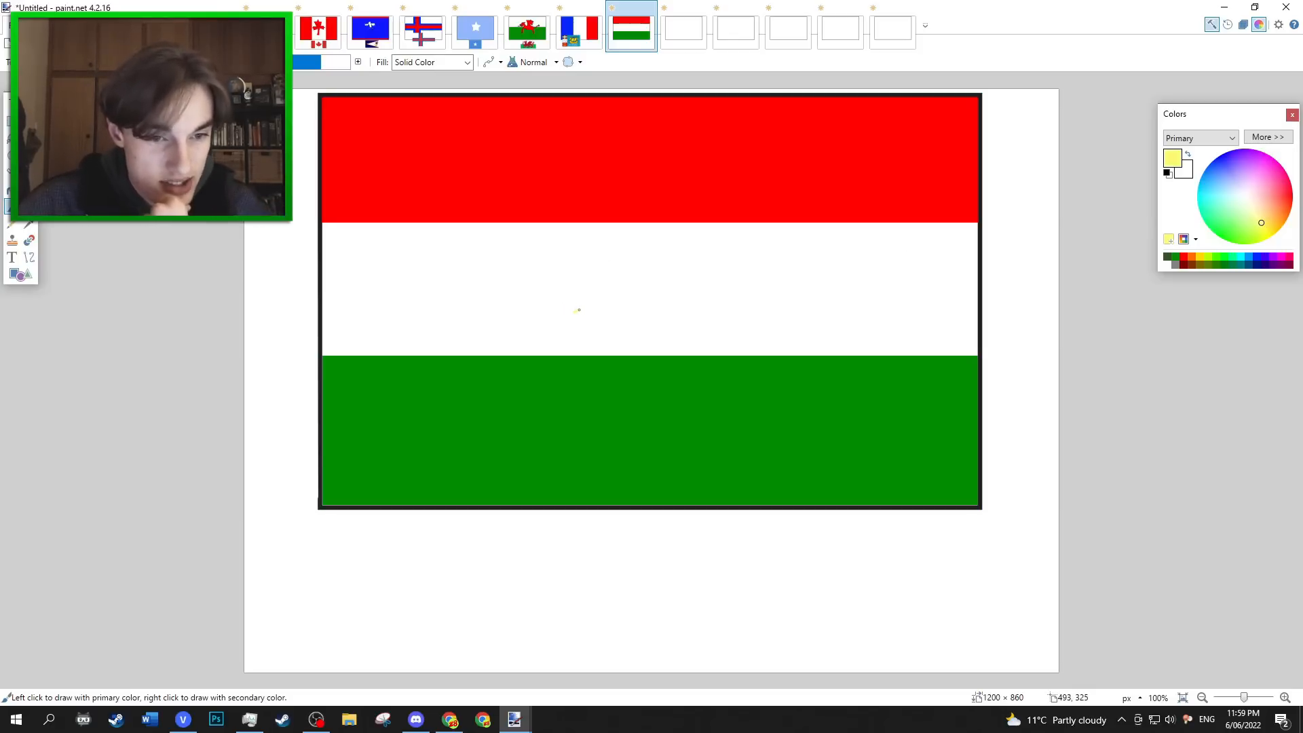
drag(578, 310, 562, 320)
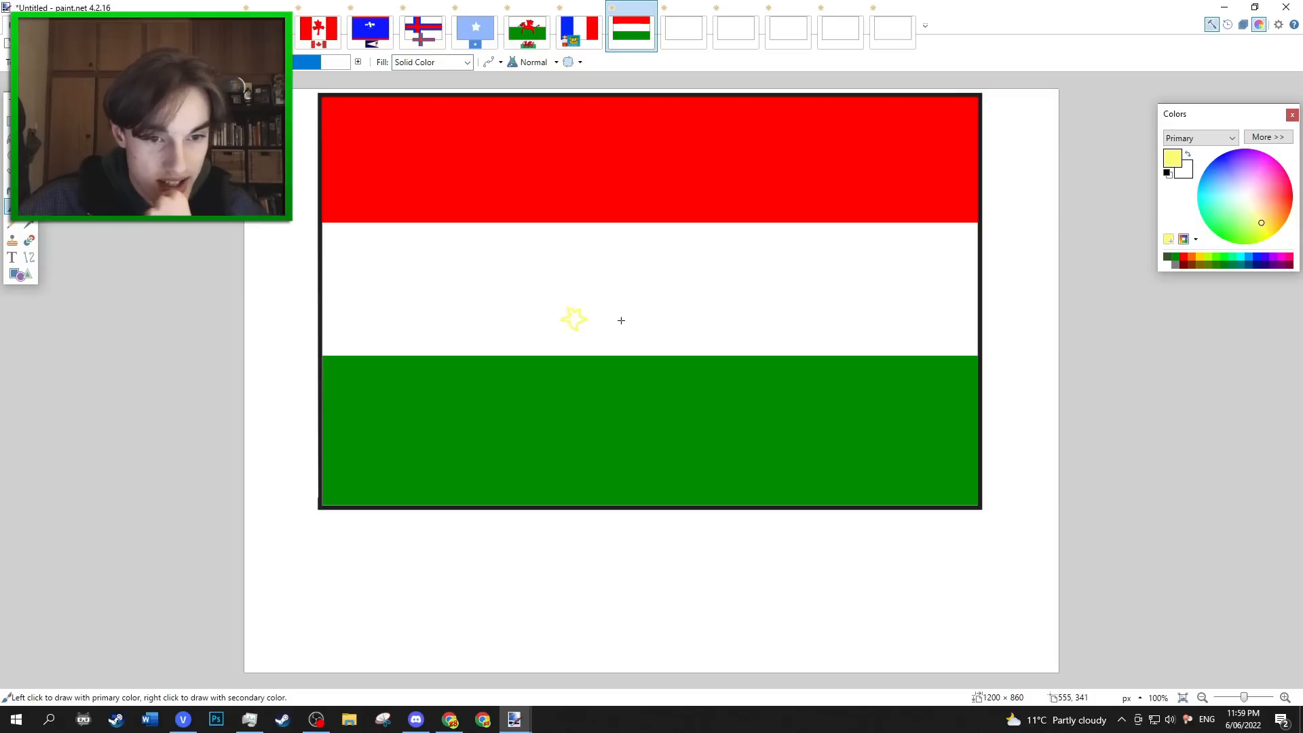
drag(621, 325, 626, 331)
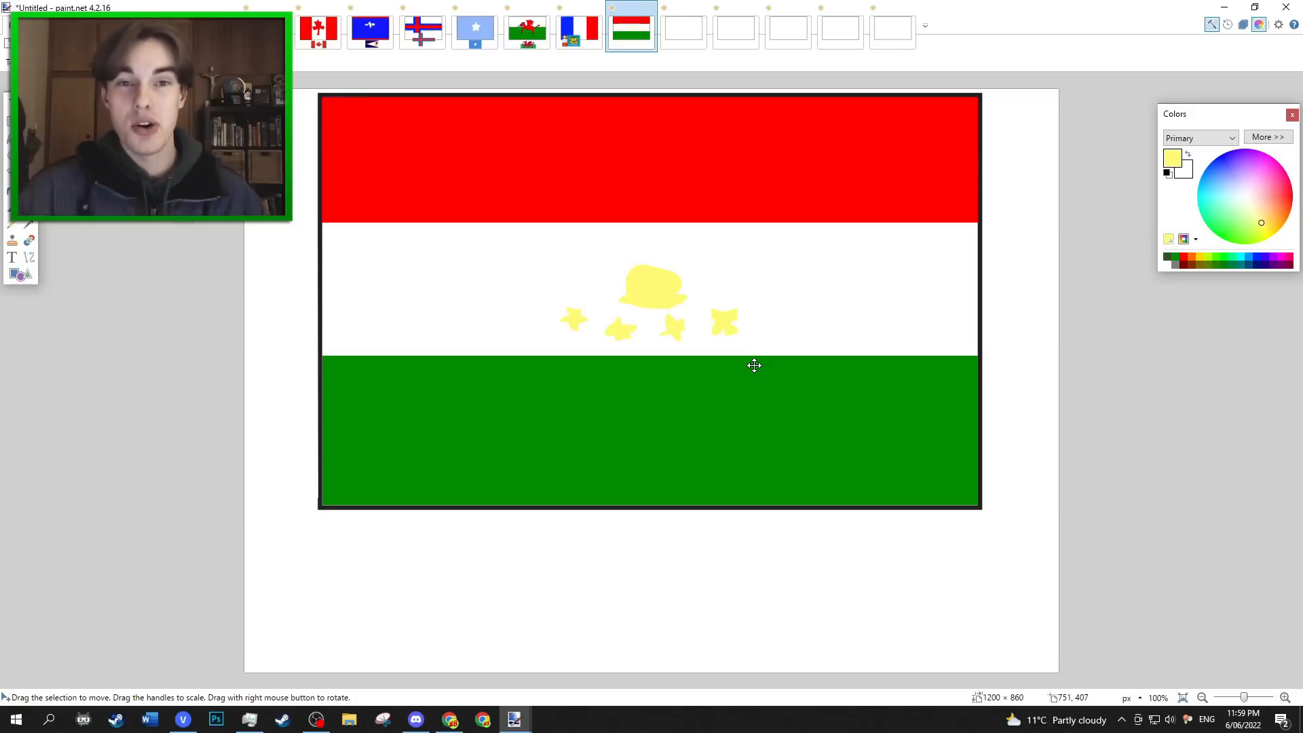
Paste the real Tajikistan flag below the drawing in the seventh flag image.
key(ctrl+v)
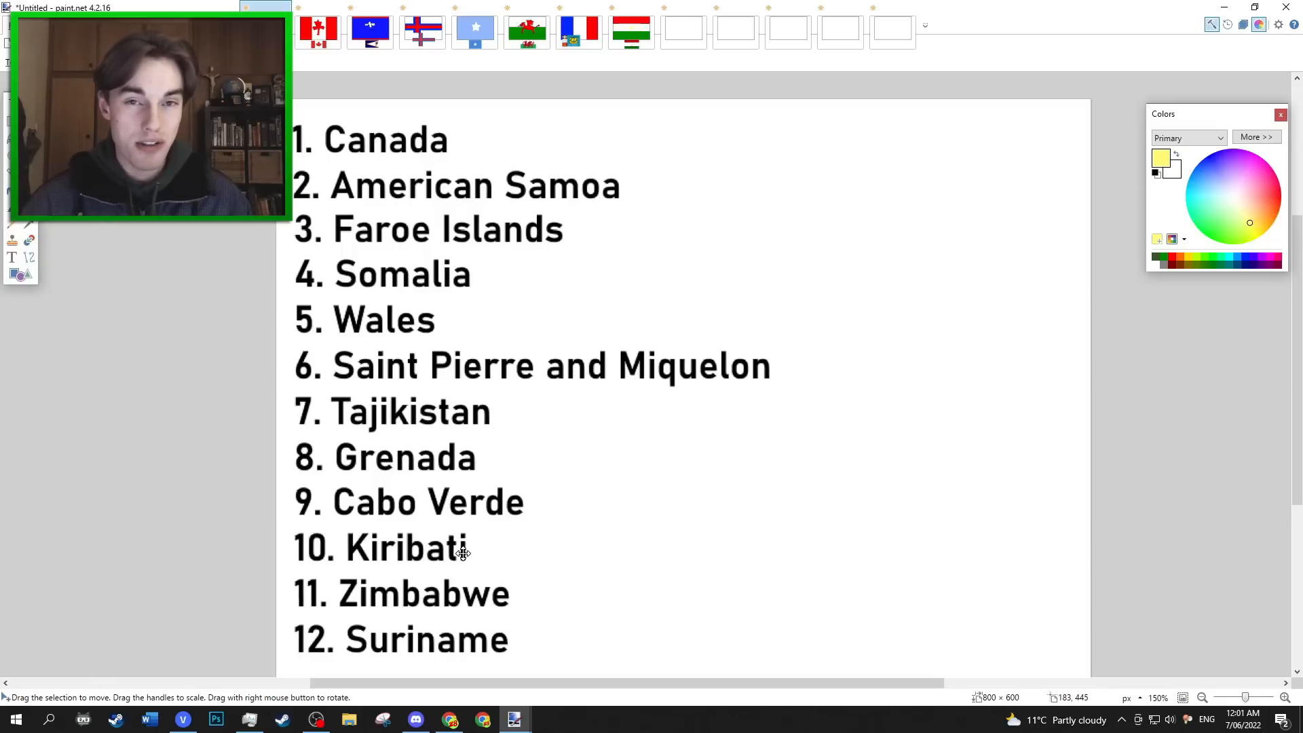
In the eighth blank flag image, fill the frame with a red rectangle about 968 × 603 px and draw a golden yellow rectangle inside it, leaving a red border.
click(686, 35)
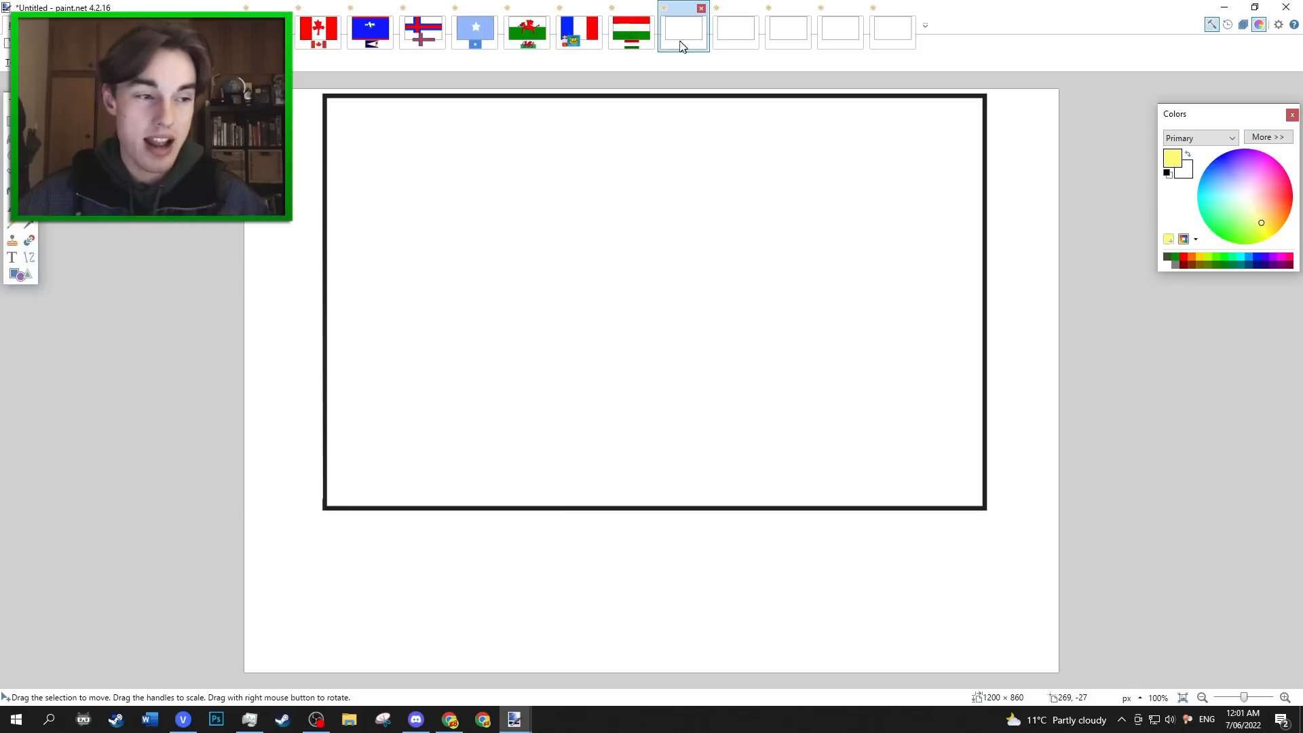
click(1291, 197)
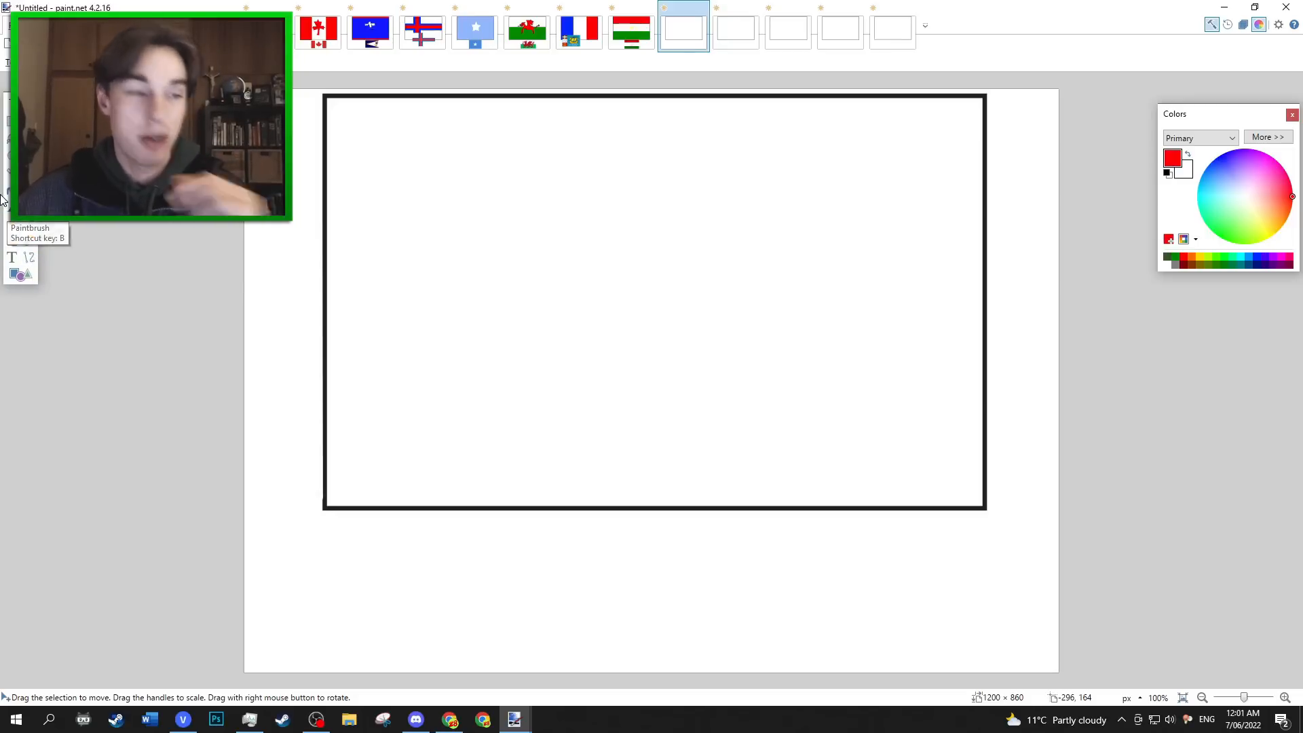
click(21, 275)
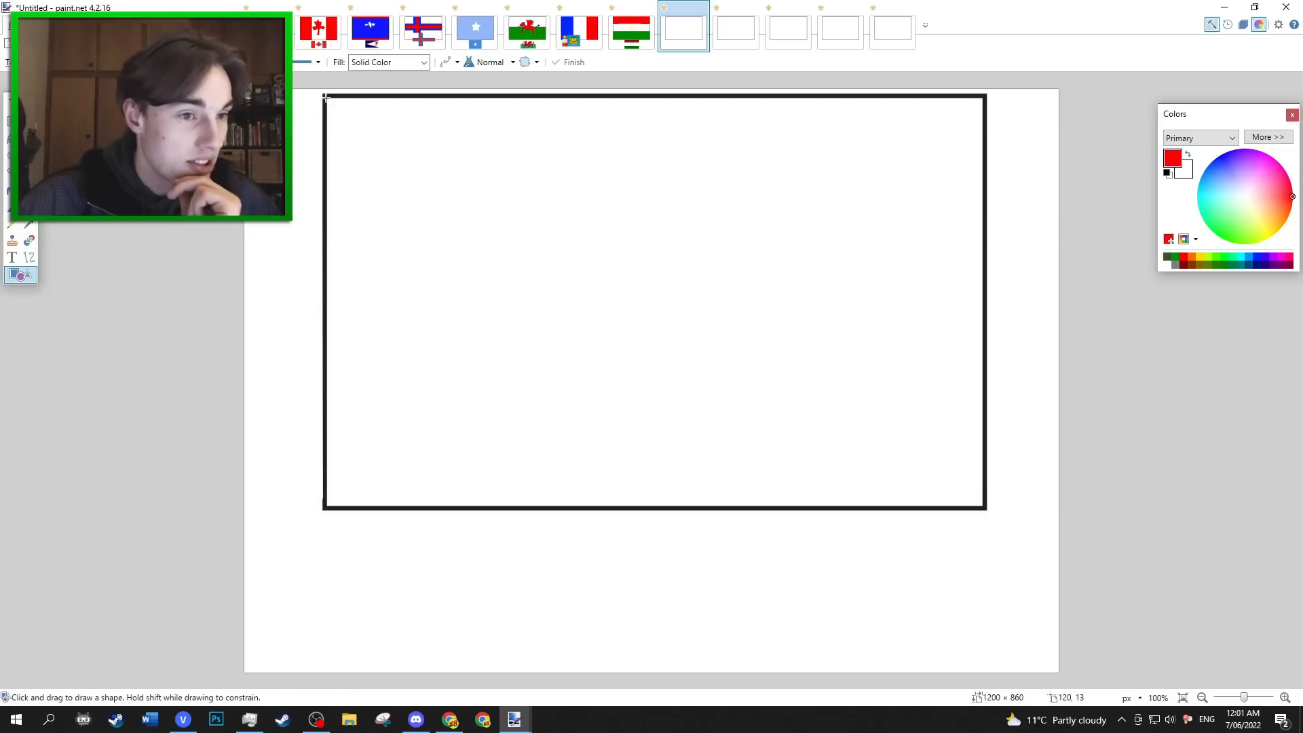
drag(326, 97, 983, 507)
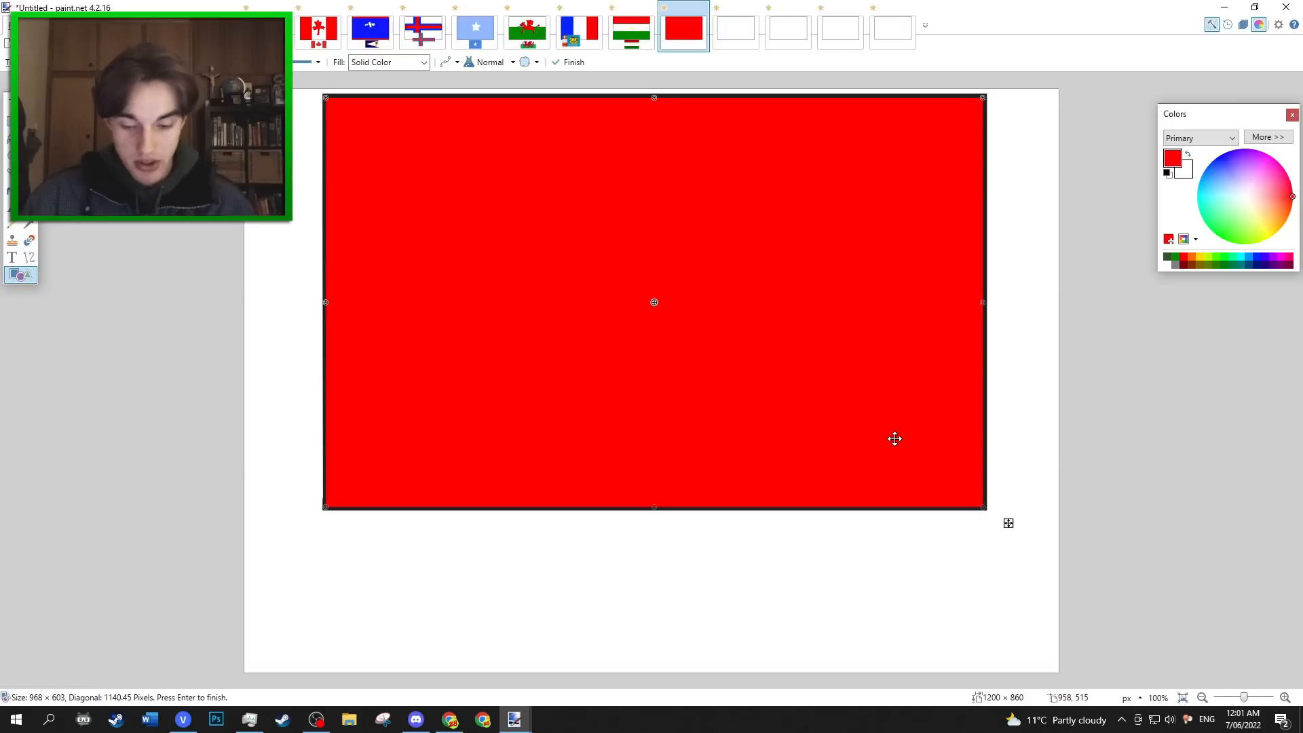
key(Return)
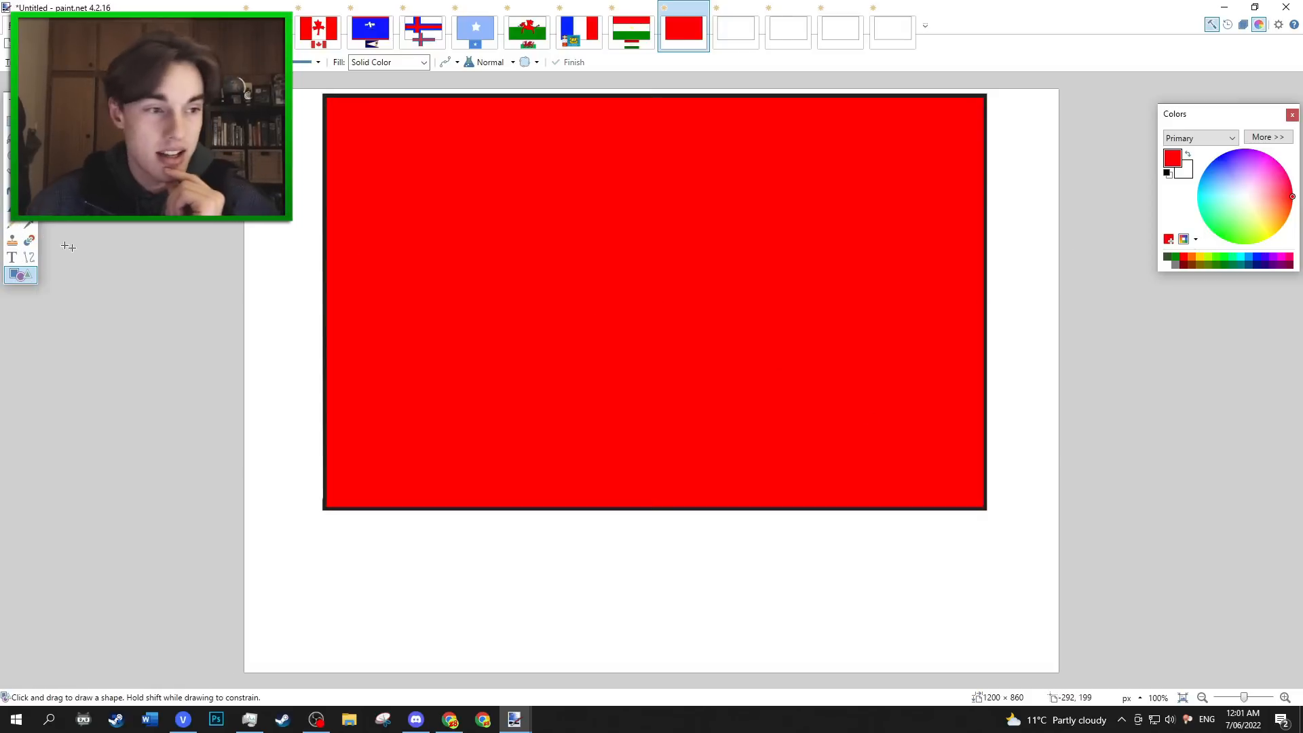
click(1199, 258)
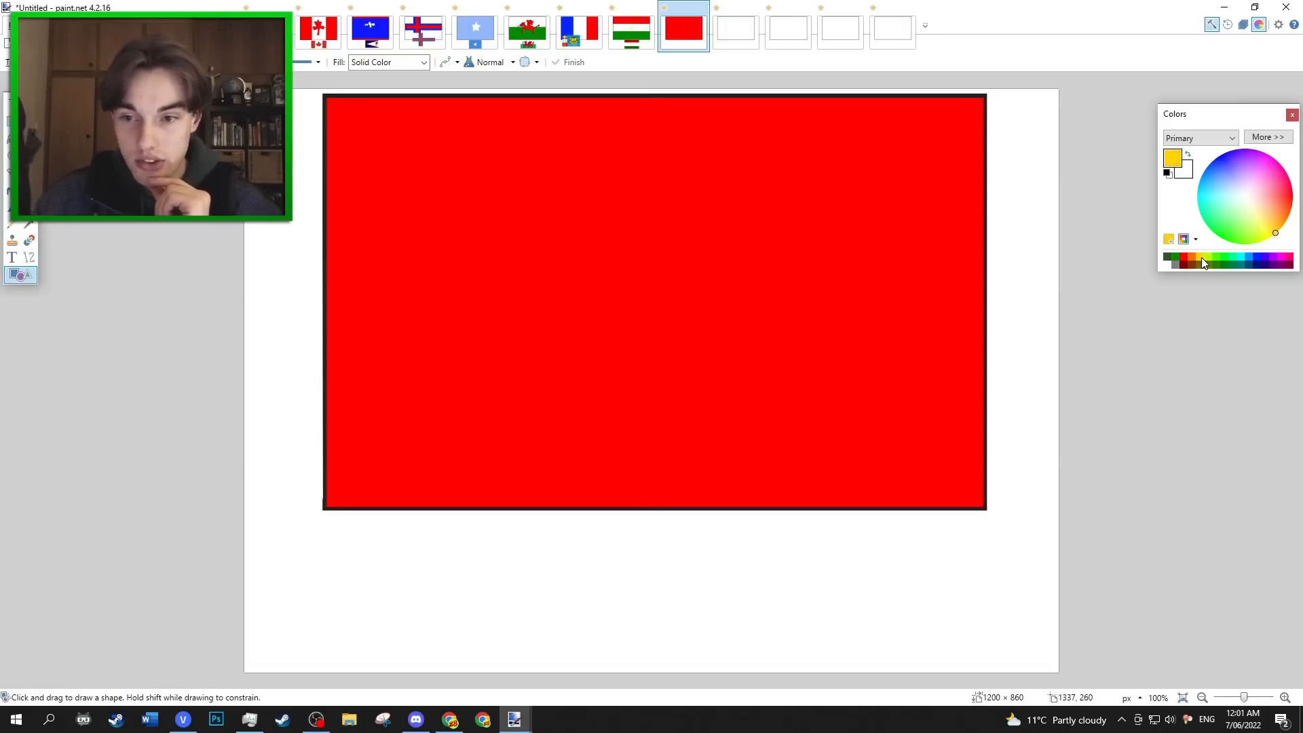
drag(346, 114, 968, 487)
key(Return)
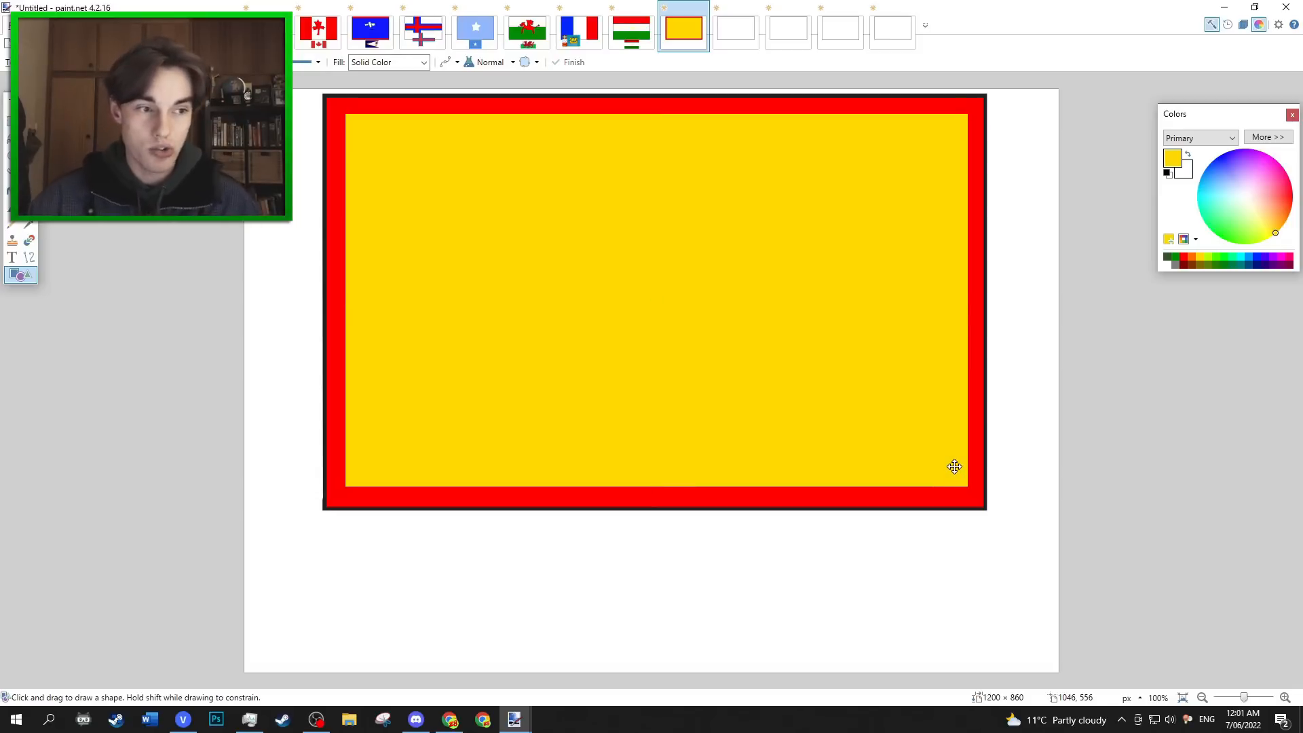
Draw a green downward-pointing triangle about 923 × 304 px from the upper edge of the yellow field to its centre.
click(1174, 256)
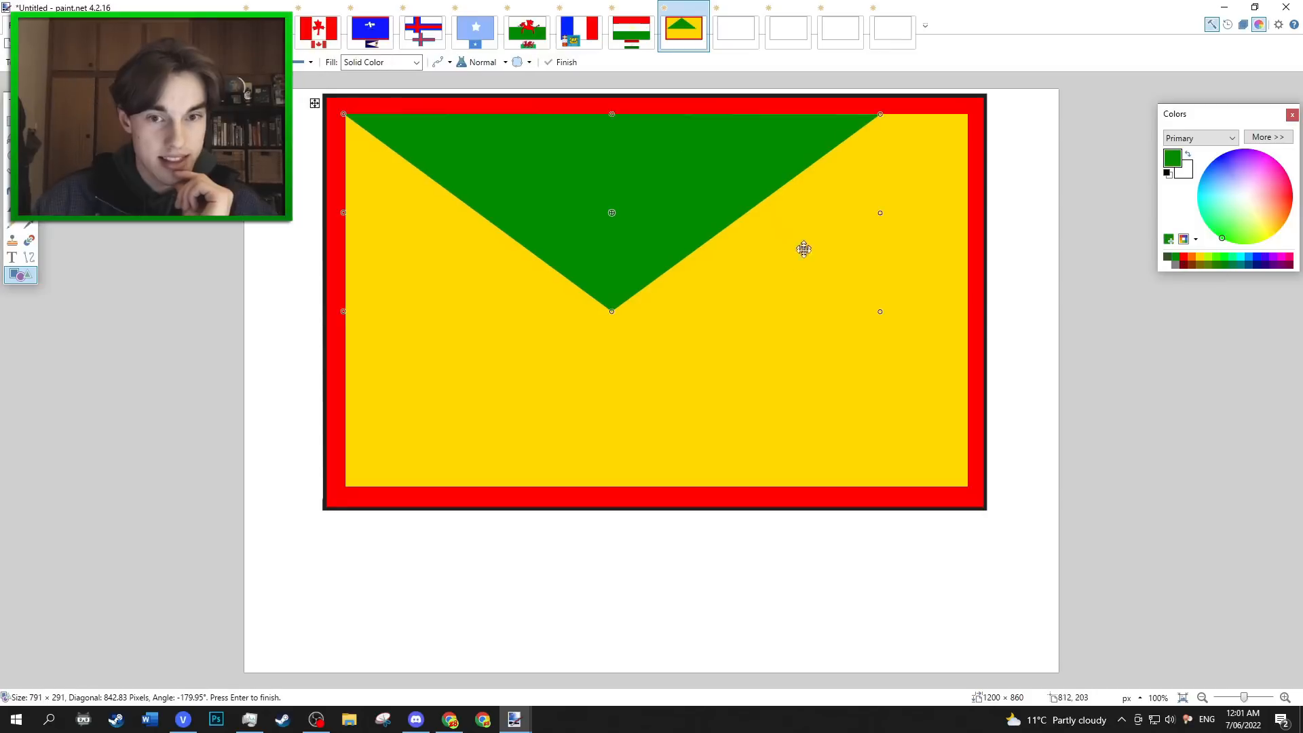
drag(880, 311, 971, 324)
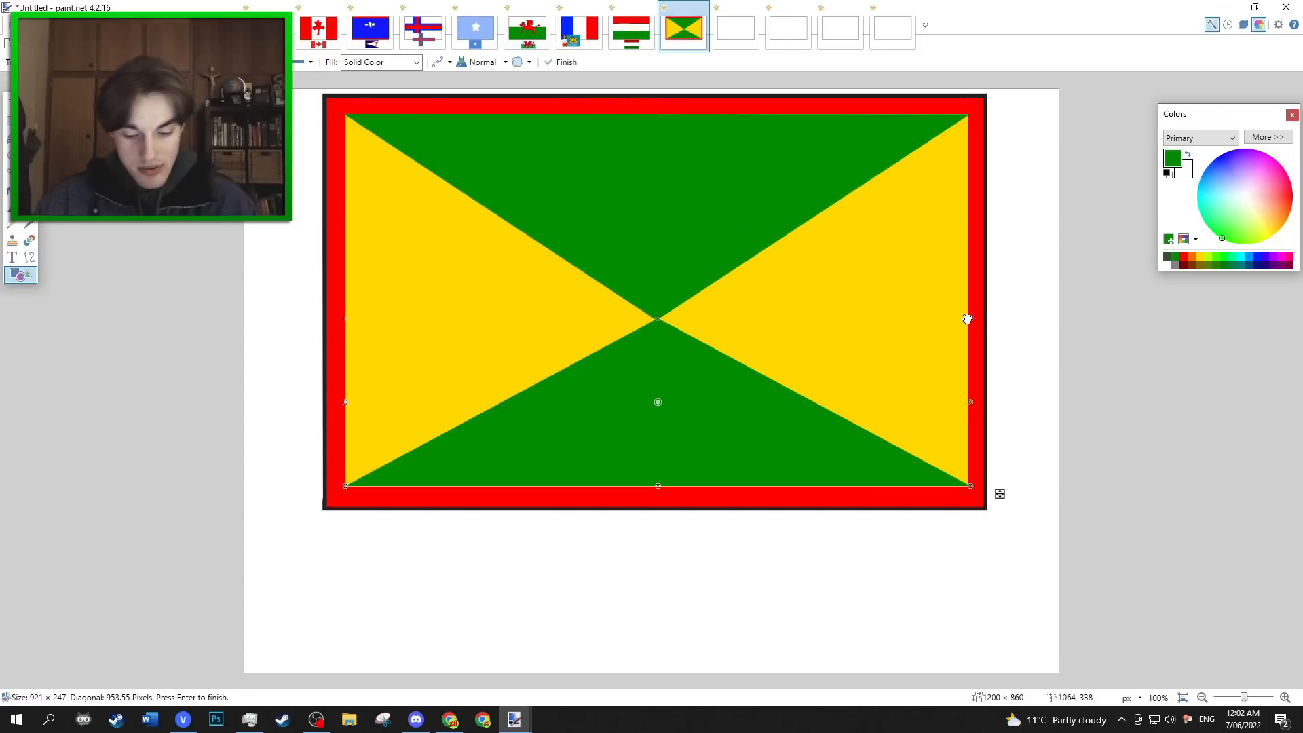
key(Return)
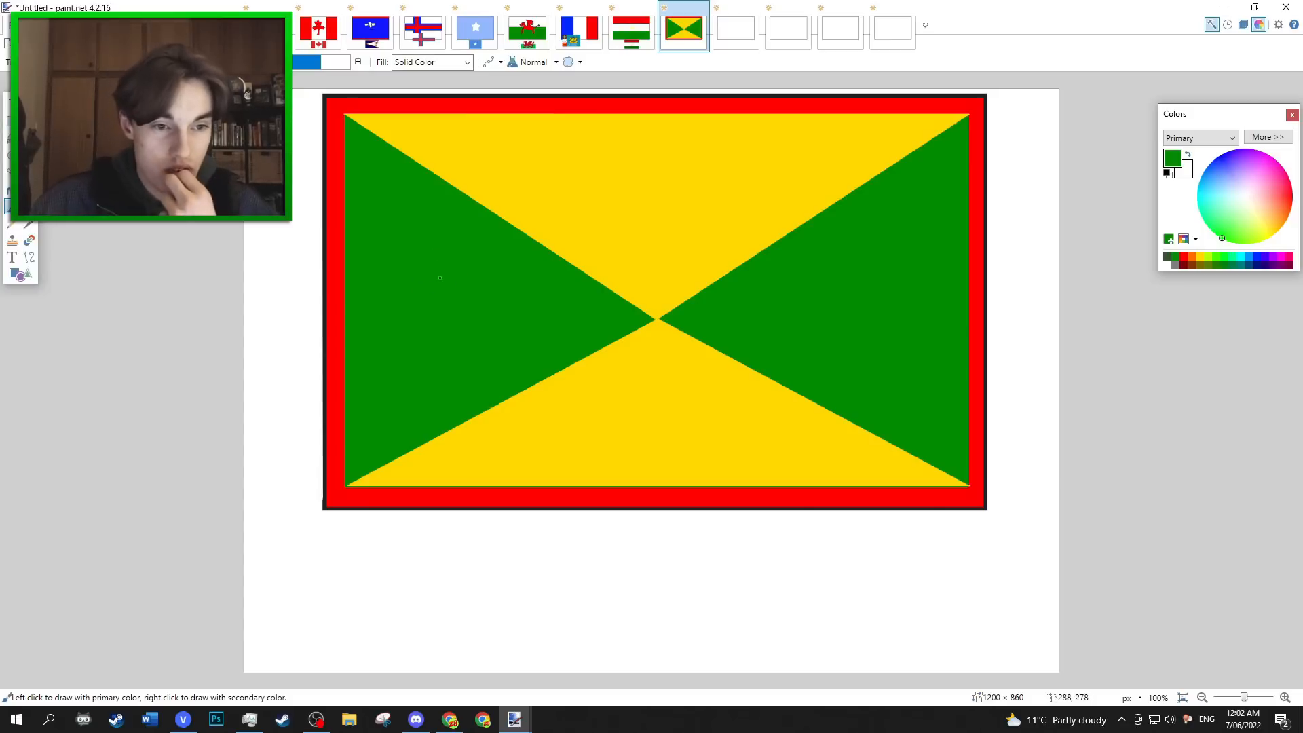
Try a short yellow brush stroke inside the left green triangle, then undo it.
click(1201, 257)
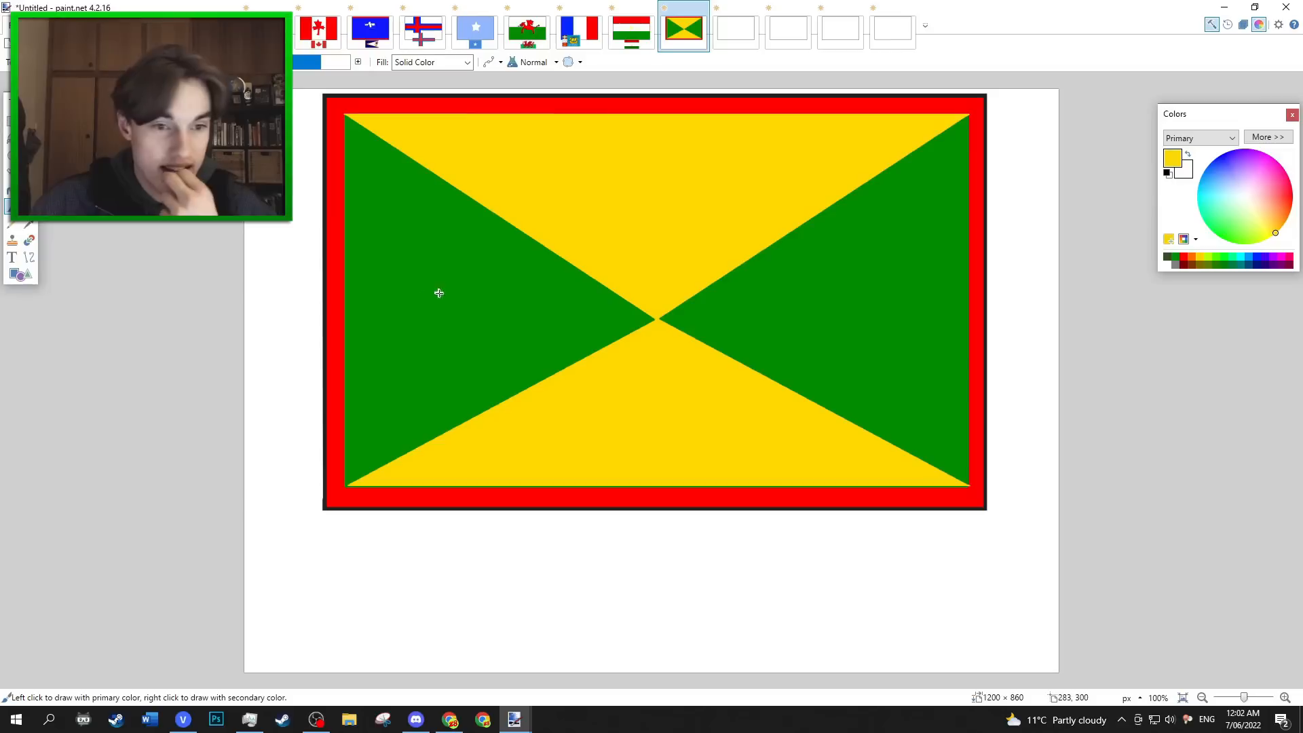
mouse_move(422, 280)
mouse_down()
mouse_move(455, 299)
mouse_move(479, 292)
mouse_move(473, 283)
mouse_up()
key(ctrl+z)
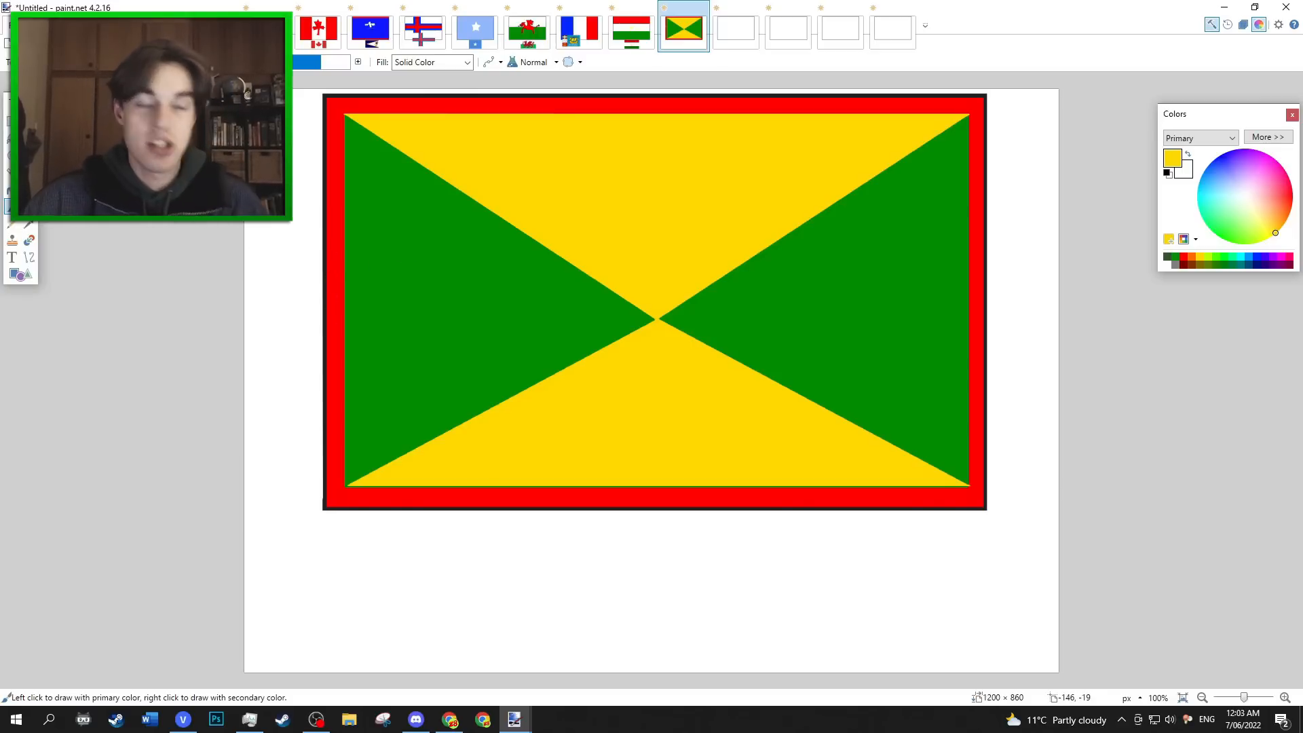
Paste small yellow dots along the left and right sides of the red border and place the real Grenada flag below the drawing.
key(ctrl+v)
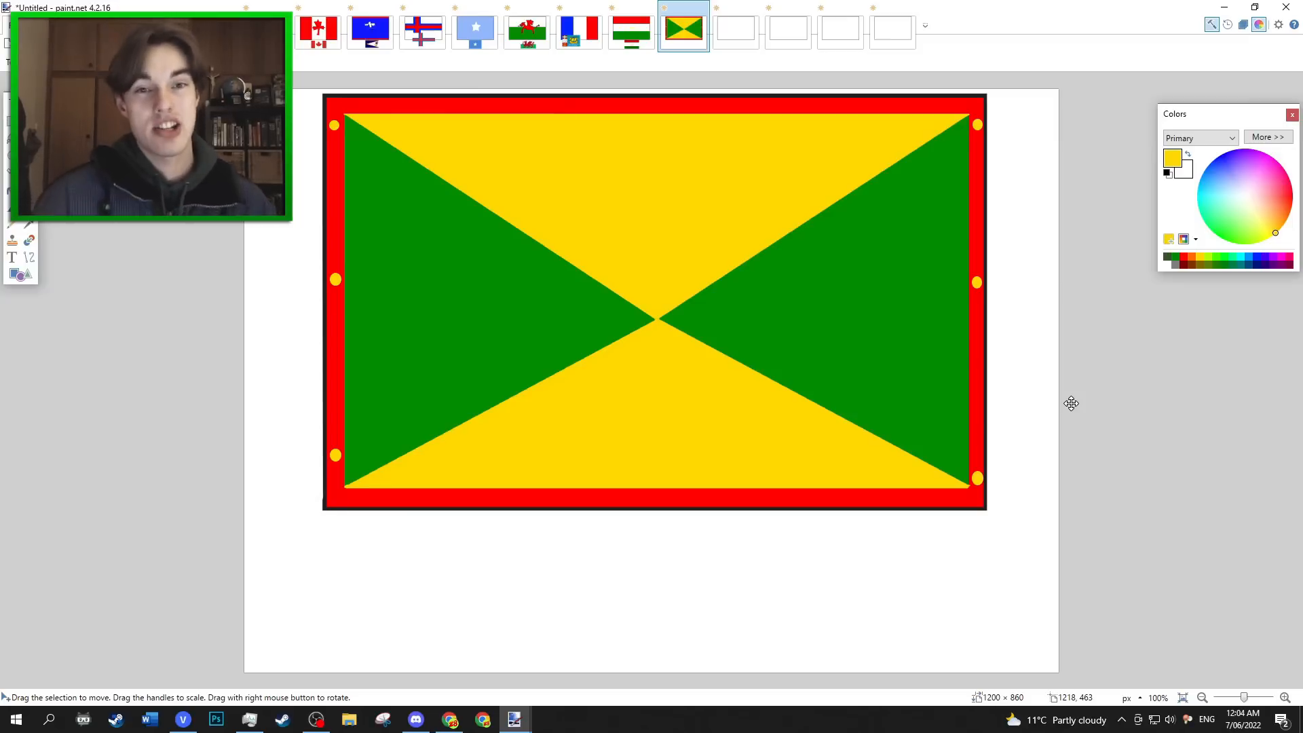
key(ctrl+v)
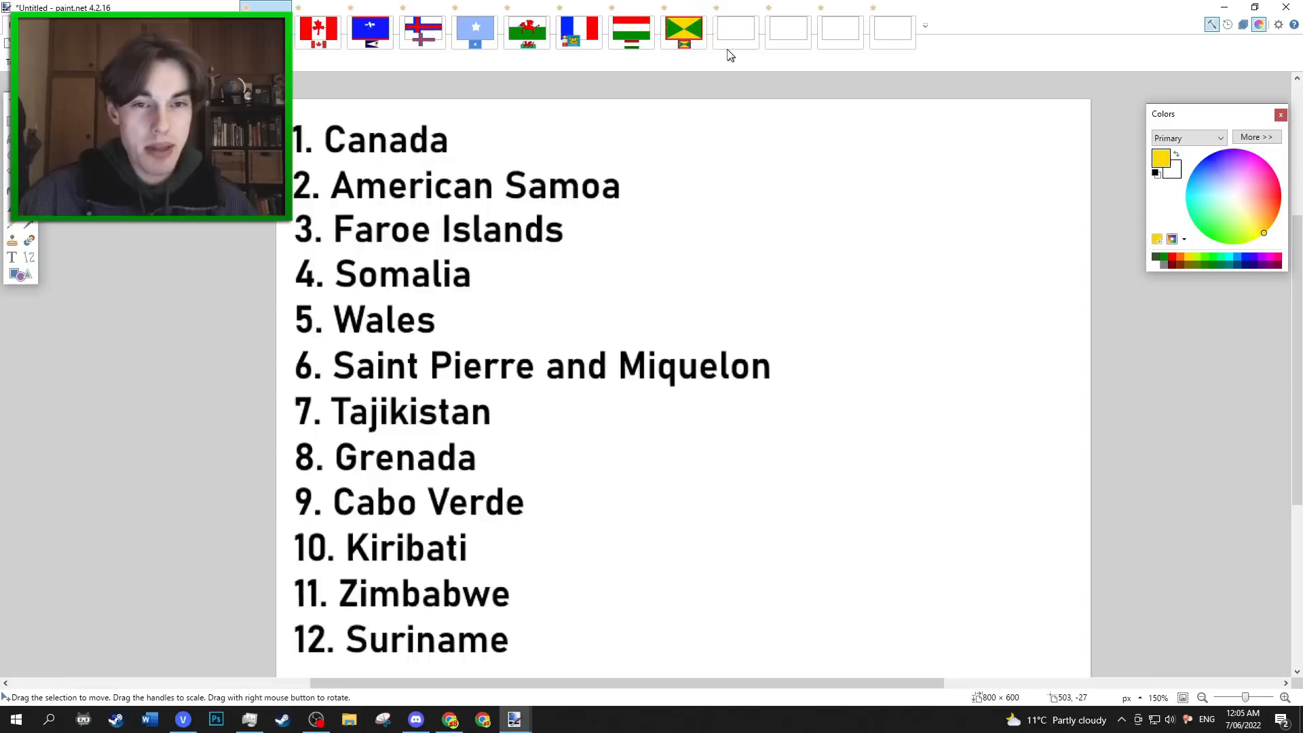
In the ninth blank flag image, fill the whole frame with a solid blue rectangle.
click(736, 28)
drag(1245, 192, 1208, 145)
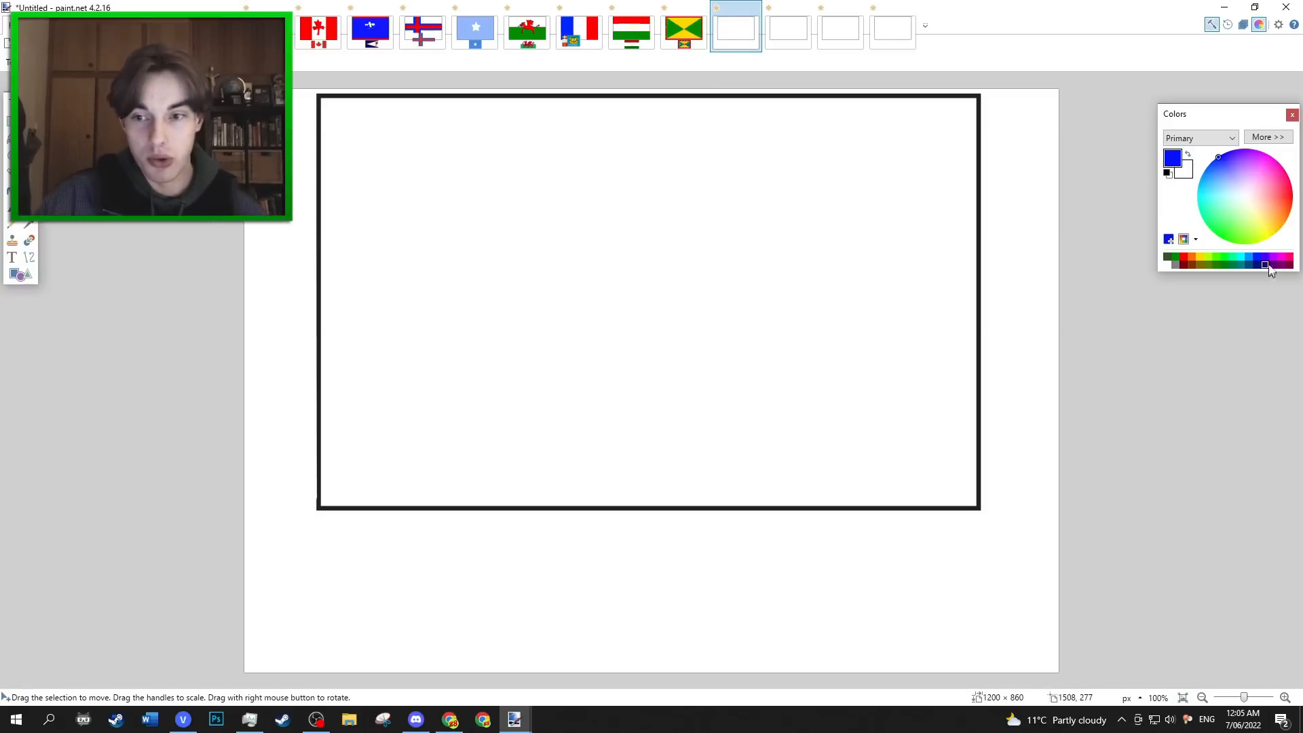
click(20, 275)
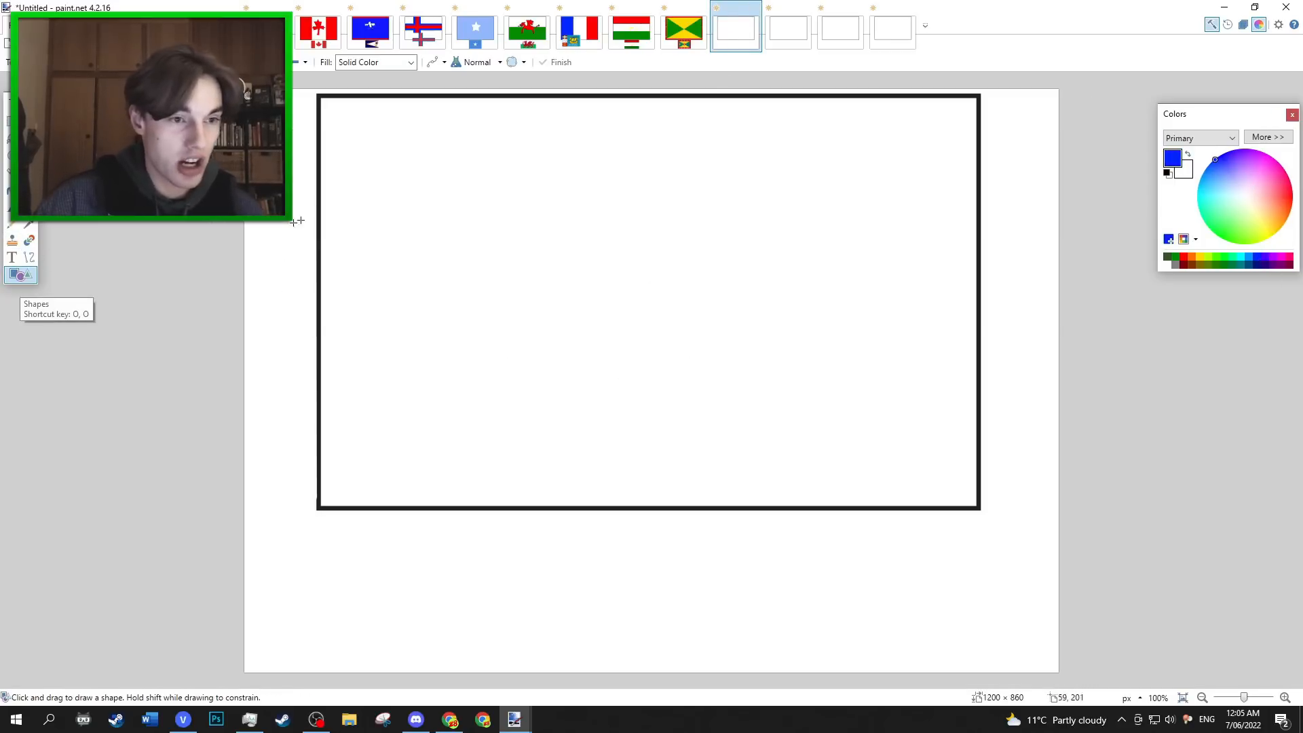
key(BackSpace)
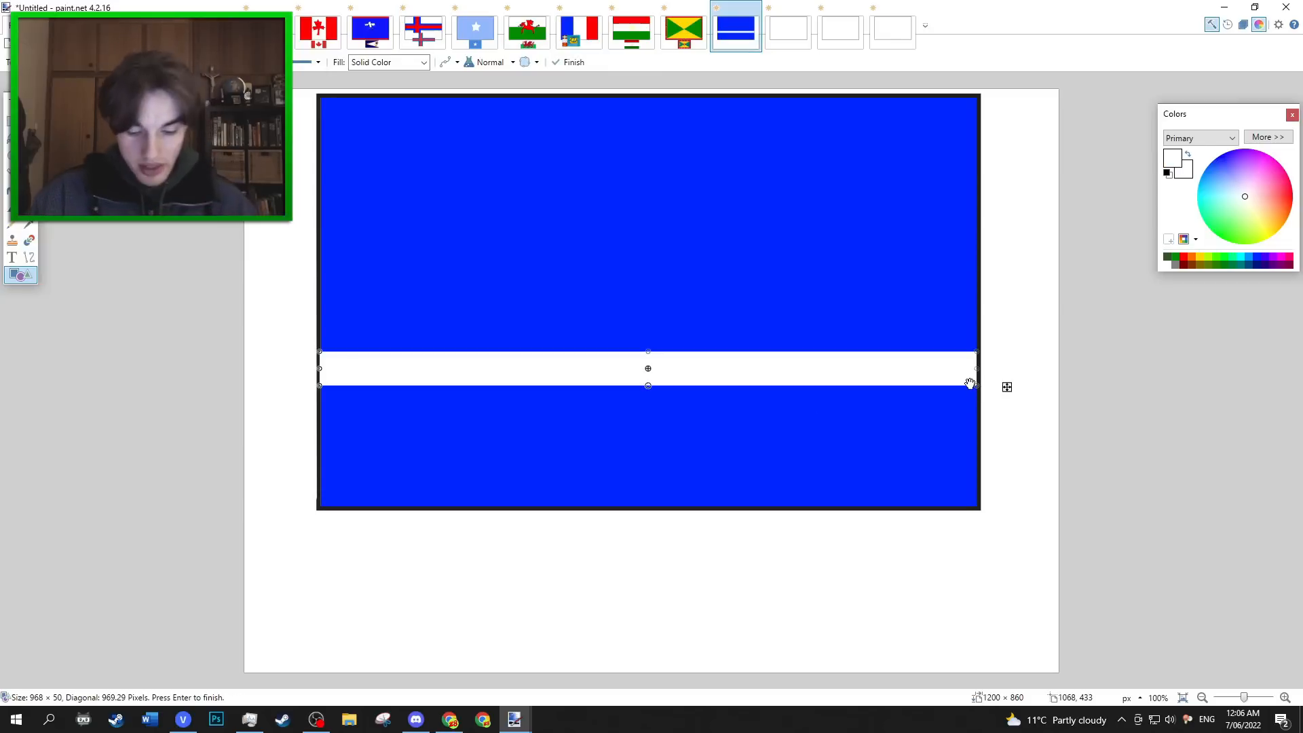
Draw a narrow white band across the lower half of the blue field and an equally narrow red band directly beneath it.
key(Return)
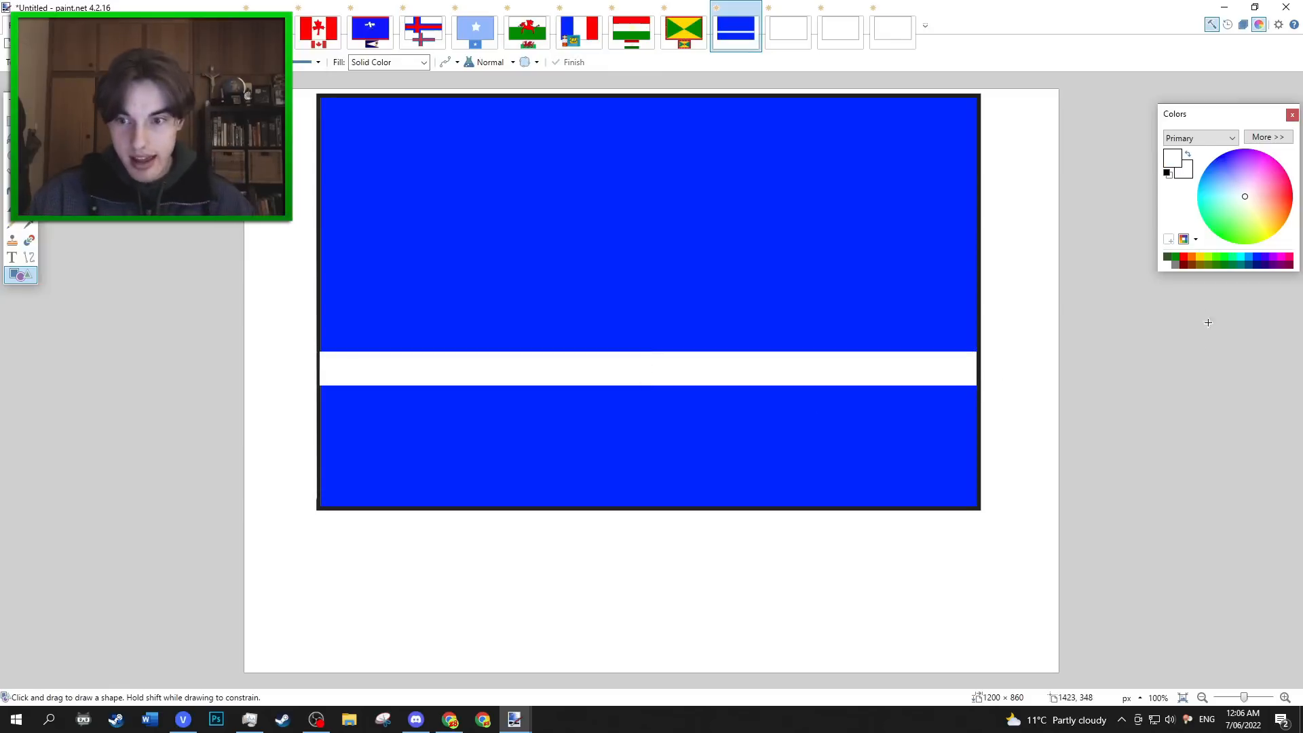
click(1183, 257)
drag(320, 386, 977, 421)
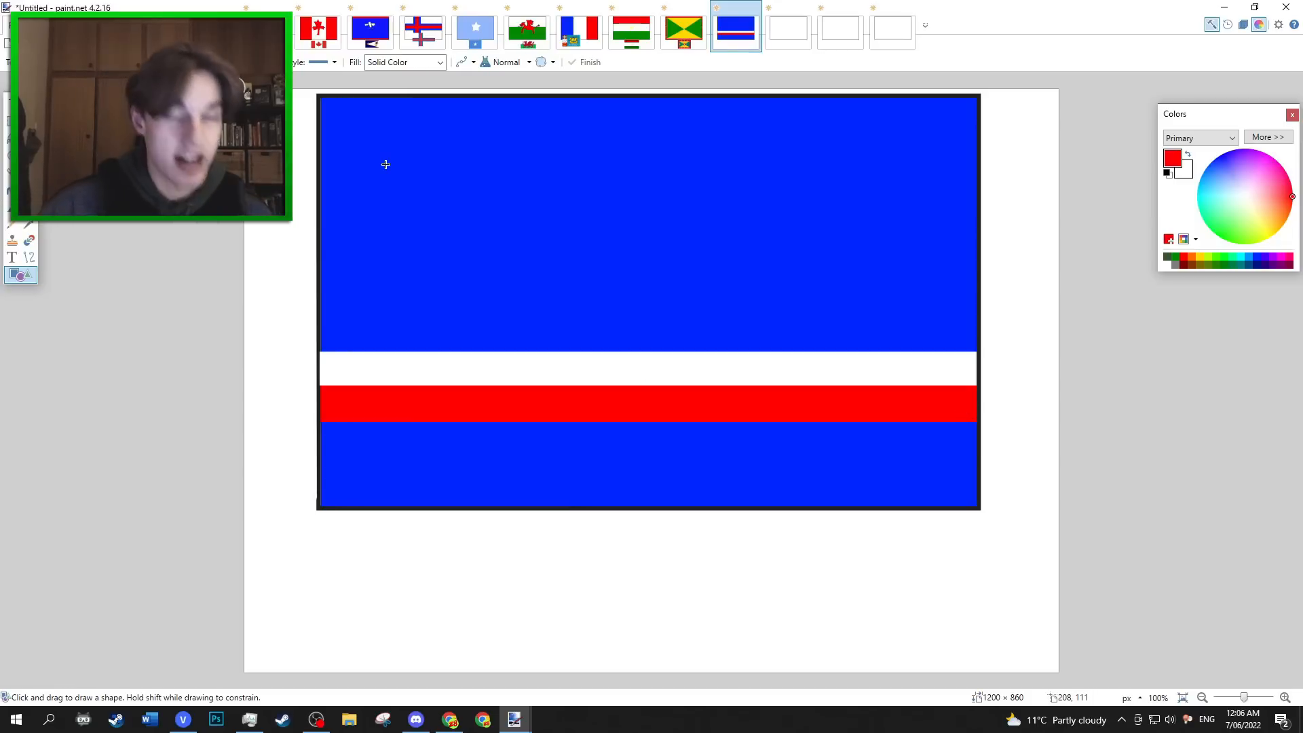
Draw a ring of six small yellow stars around the left end of the bands and paste the real Cabo Verde flag below the drawing.
click(1199, 256)
drag(435, 242, 475, 279)
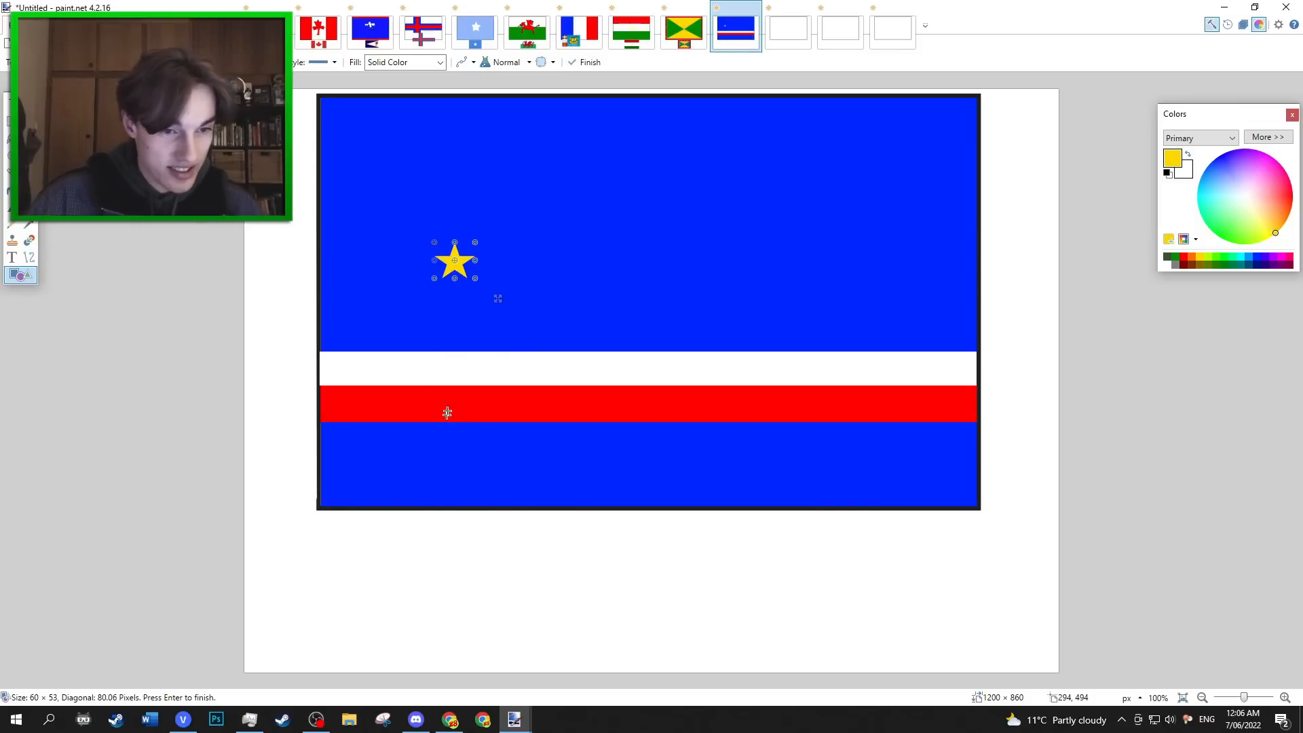
key(Return)
drag(465, 258, 461, 271)
drag(427, 434, 458, 457)
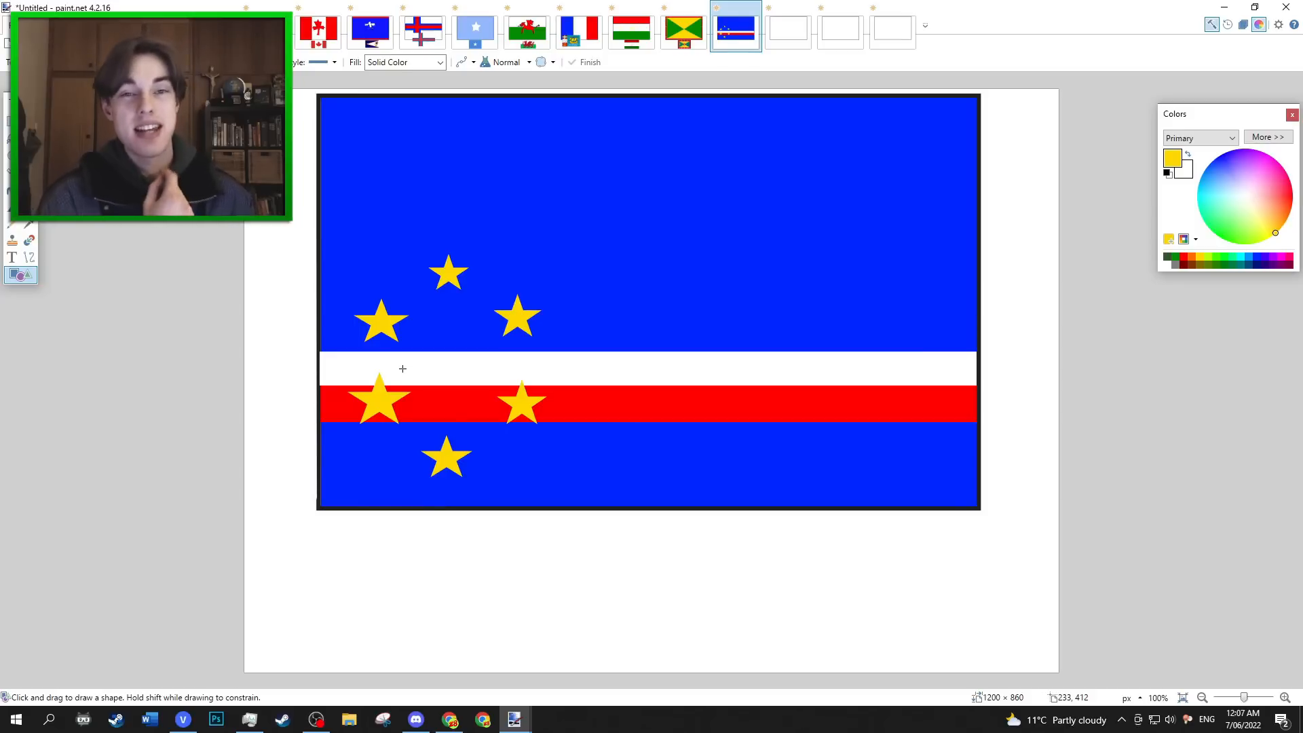
key(ctrl+v)
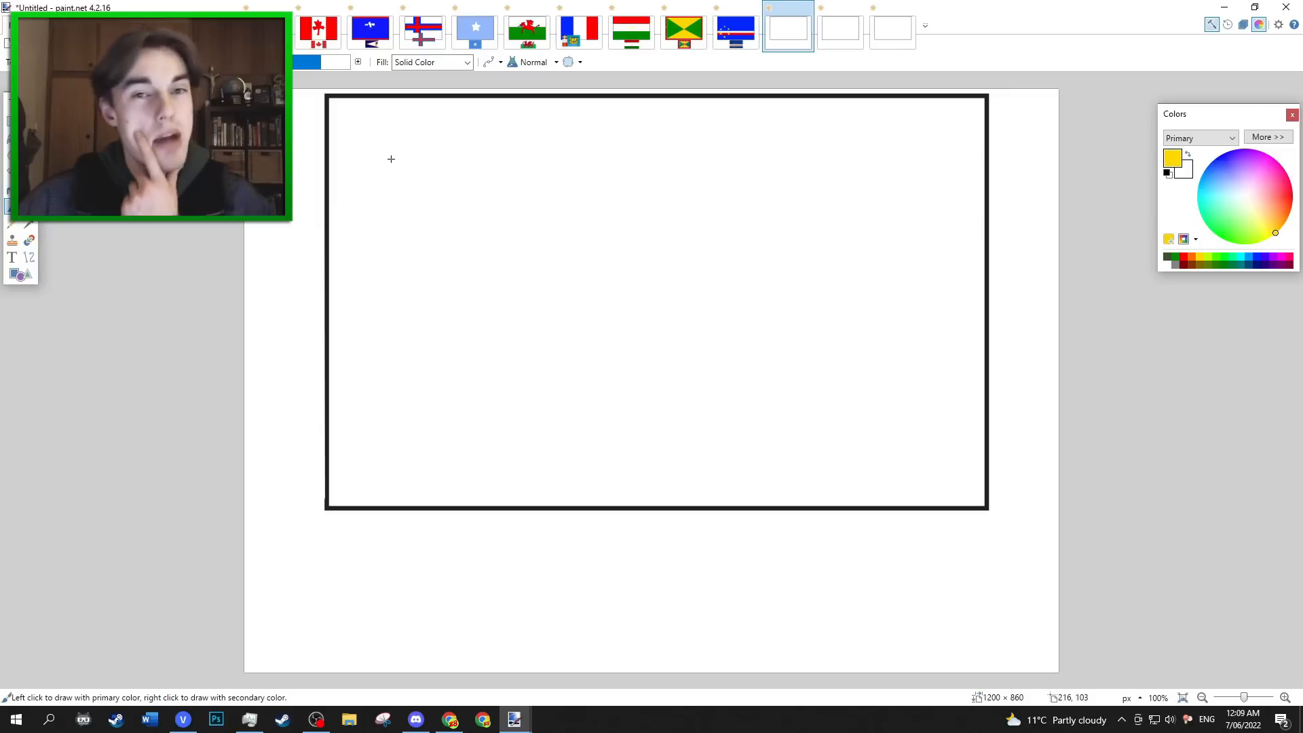
In the tenth blank flag image, draw wavy blue lines across the frame to form alternating blue and white waves.
mouse_move(329, 160)
mouse_down()
mouse_move(408, 143)
mouse_move(669, 173)
mouse_move(820, 133)
mouse_move(914, 136)
mouse_move(982, 159)
mouse_up()
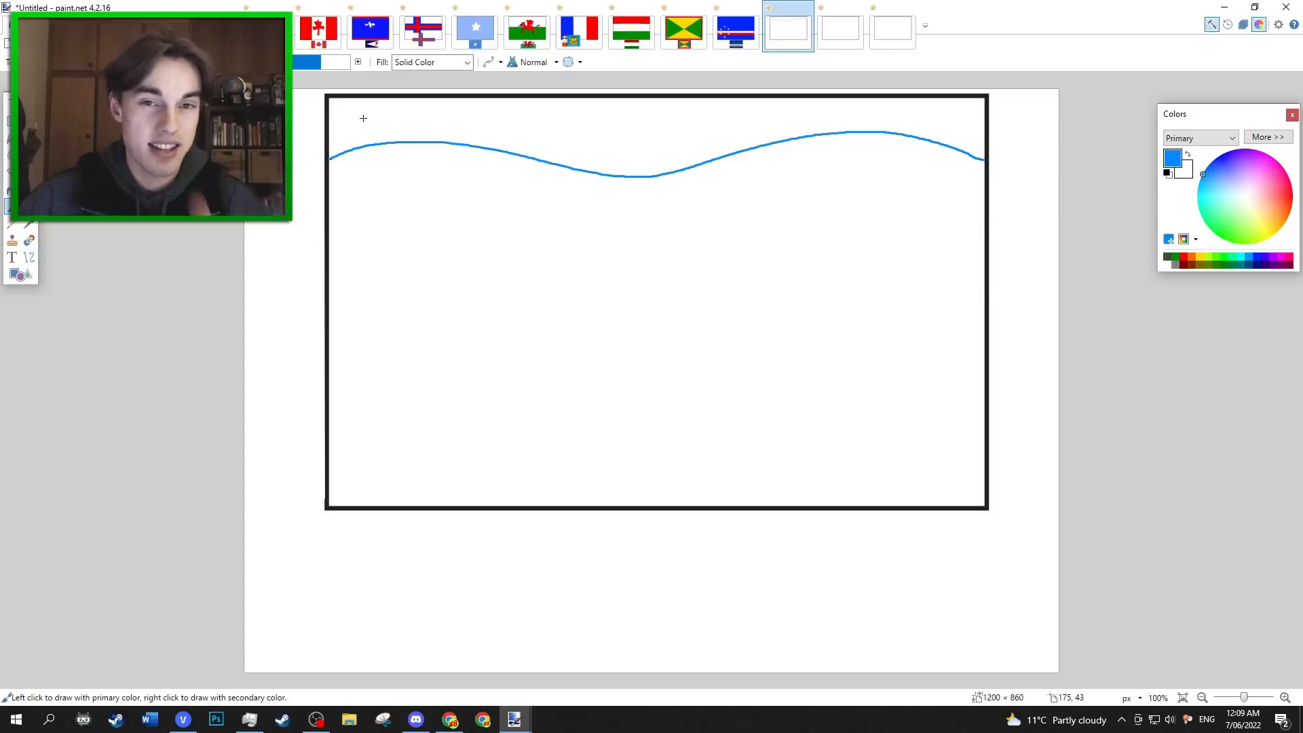
mouse_move(327, 126)
mouse_down()
mouse_move(453, 112)
mouse_move(665, 137)
mouse_move(896, 107)
mouse_move(975, 128)
mouse_up()
mouse_move(985, 188)
mouse_down()
mouse_move(908, 164)
mouse_move(781, 169)
mouse_move(637, 211)
mouse_up()
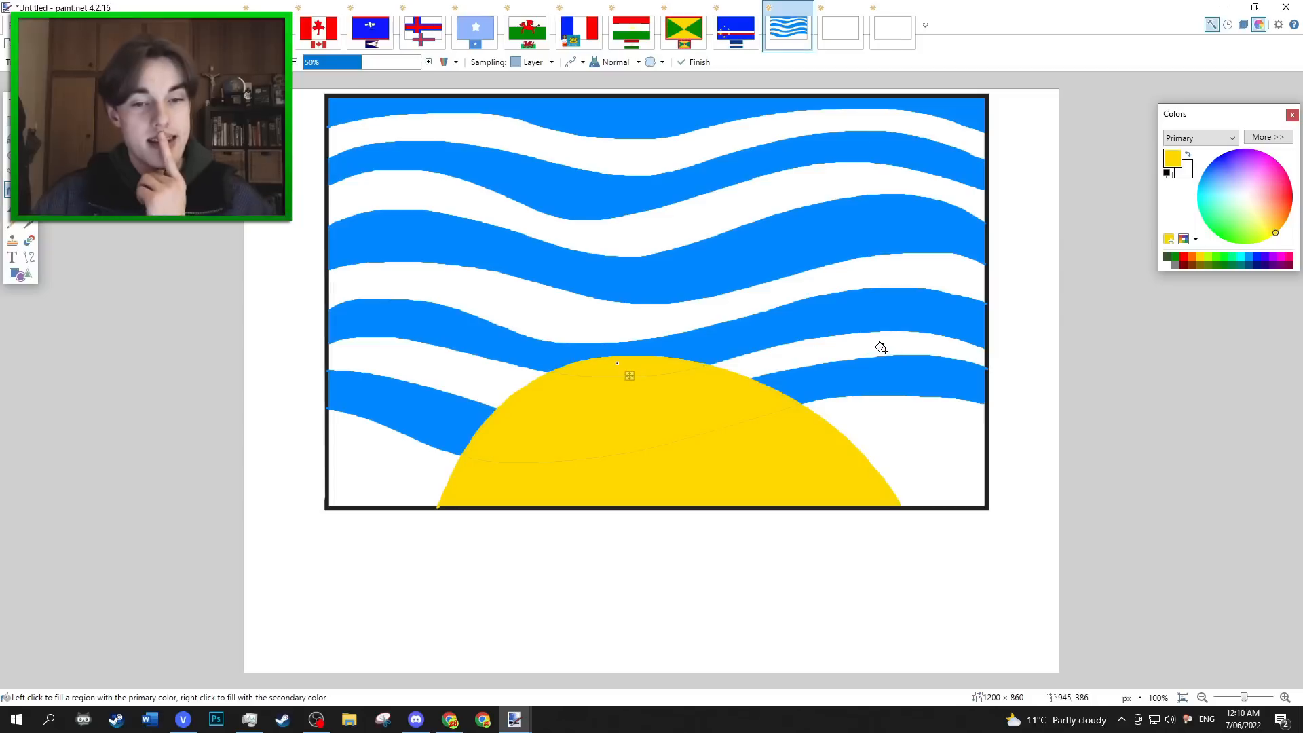
Undo the red recolouring of the sun's top sliver and fill the white areas on both sides of the sun with red.
click(1184, 256)
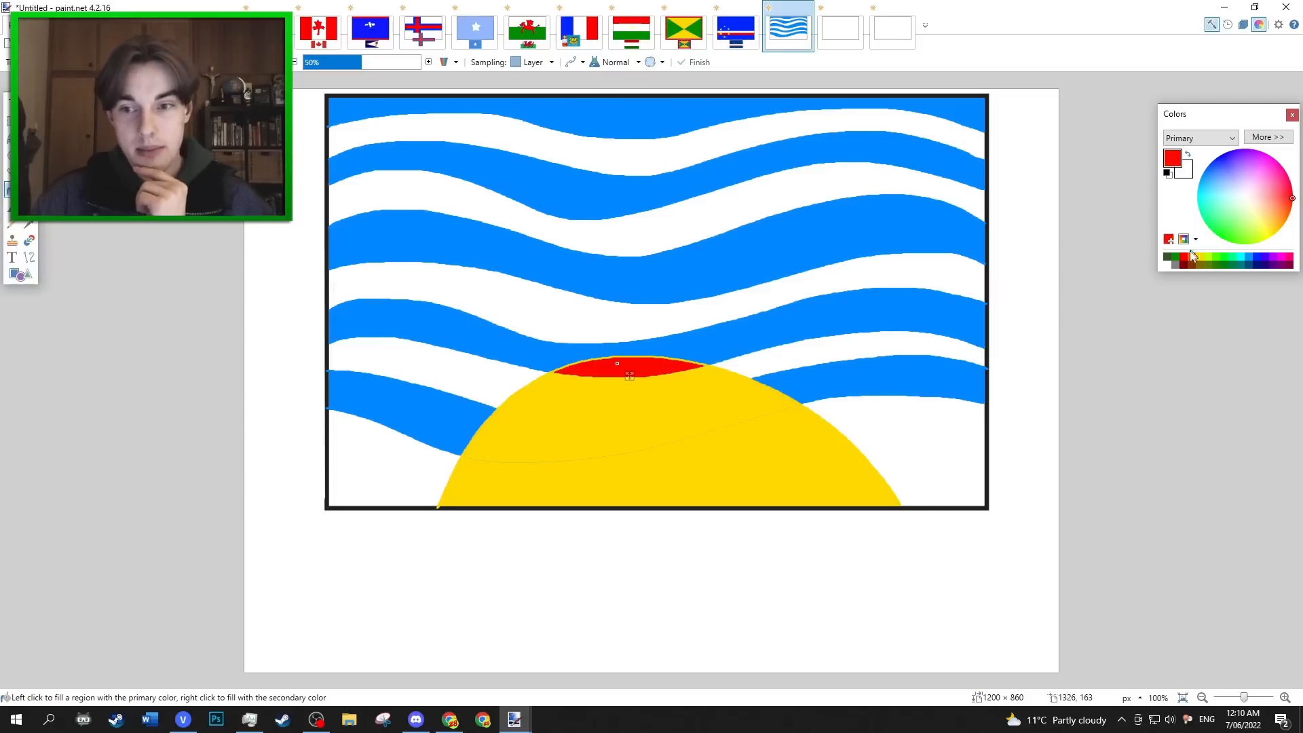
key(ctrl+z)
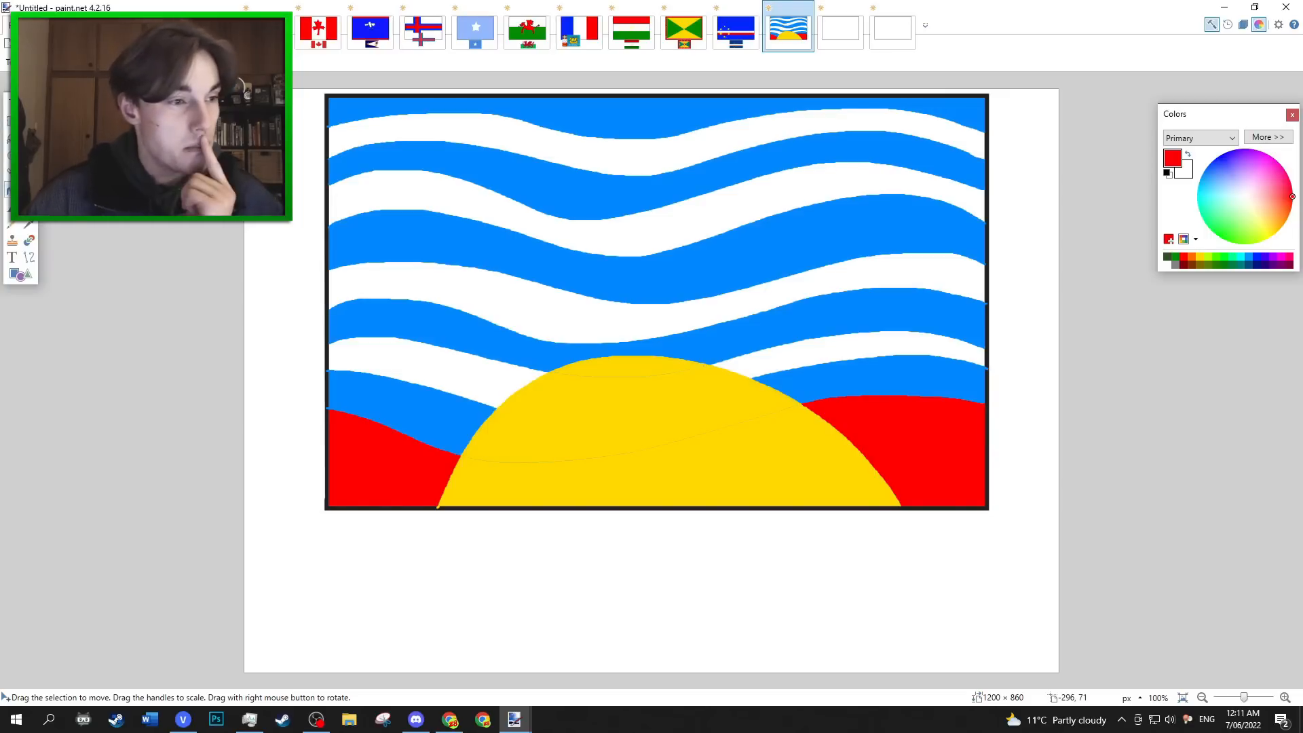
Brush three simple black bird outlines over the waves, two side by side and one below between them.
click(9, 207)
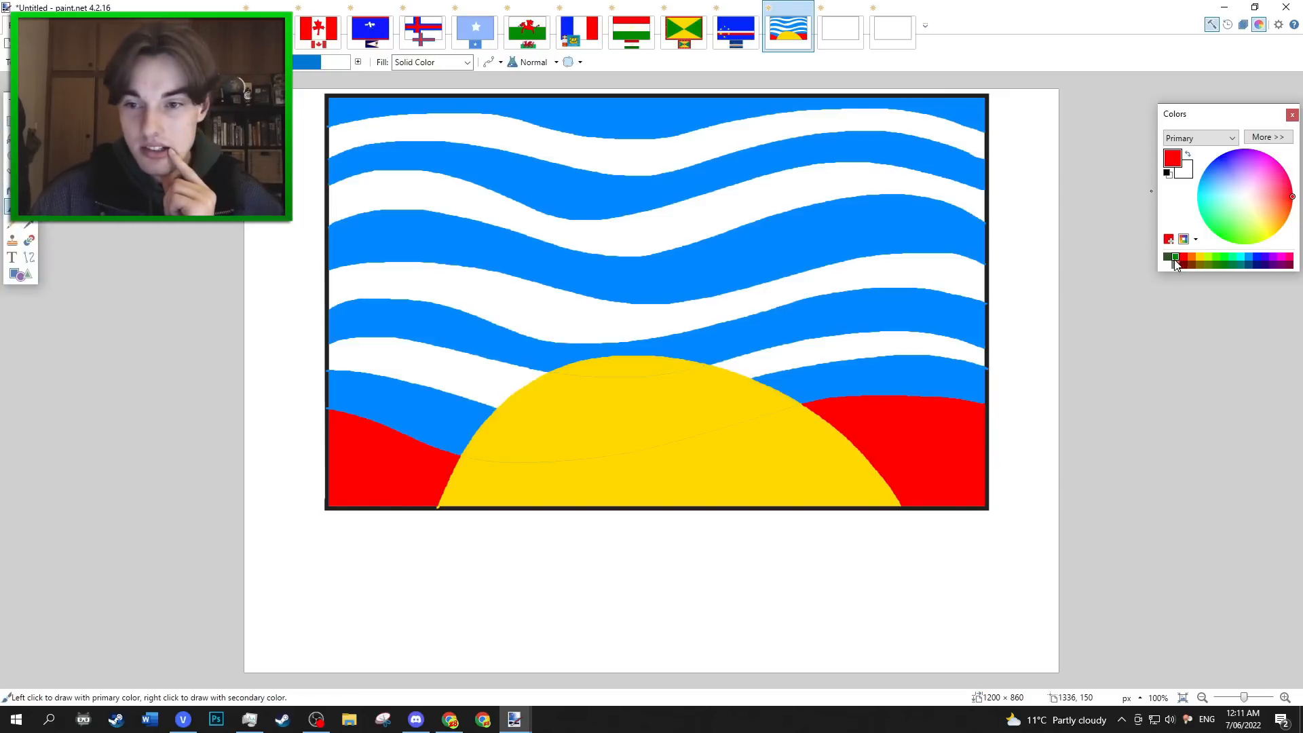
click(1167, 173)
drag(445, 237, 628, 213)
drag(747, 229, 894, 213)
mouse_move(605, 314)
mouse_down()
mouse_move(637, 292)
mouse_move(784, 286)
mouse_up()
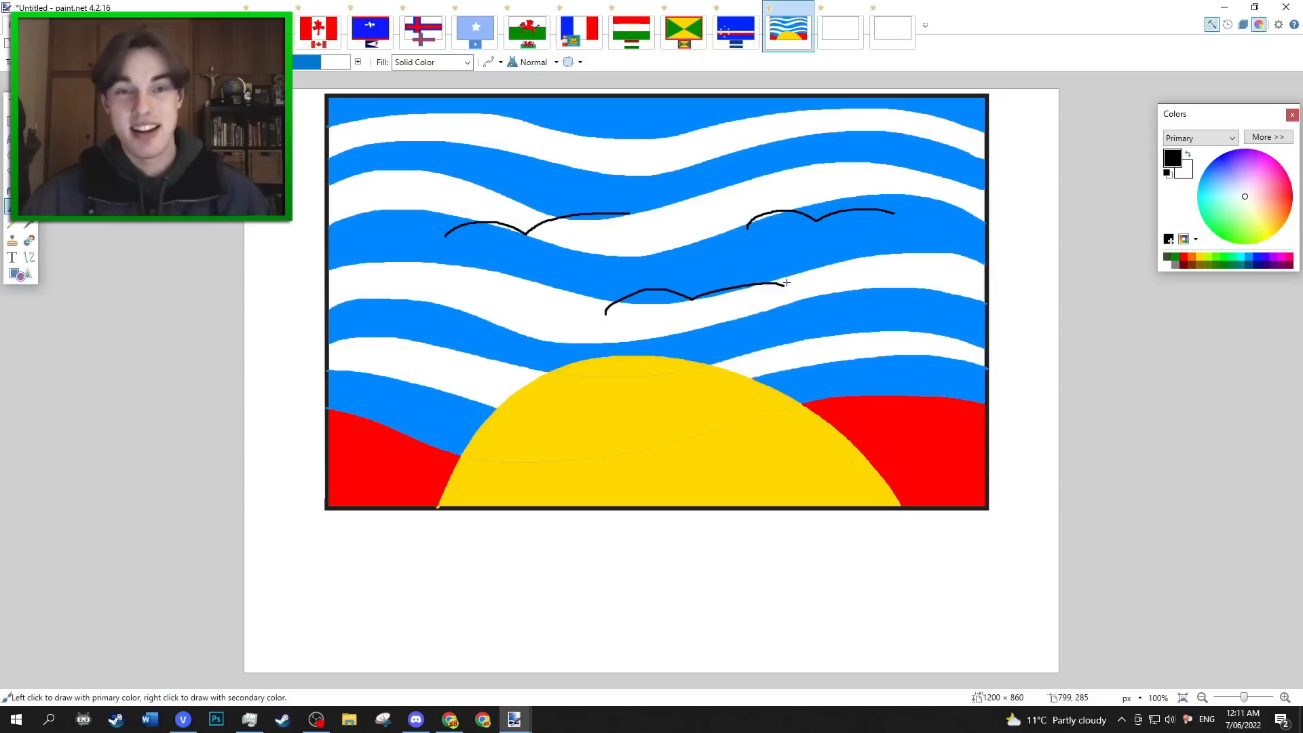
Paste the real Kiribati flag and move it over the drawing's lower right part, with its top-left corner at about 502, 505 px.
key(ctrl+v)
mouse_move(717, 551)
mouse_down()
mouse_move(910, 524)
mouse_move(881, 529)
mouse_move(900, 529)
mouse_up()
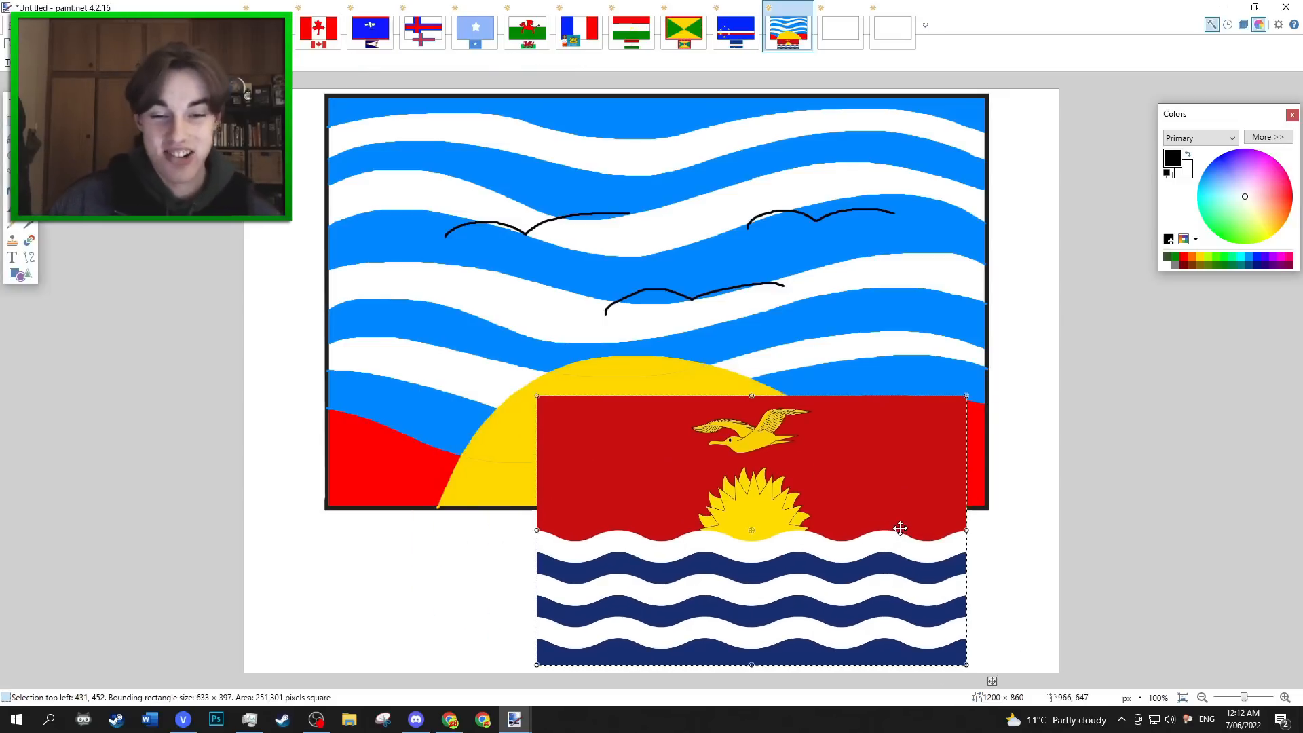
drag(896, 527, 901, 496)
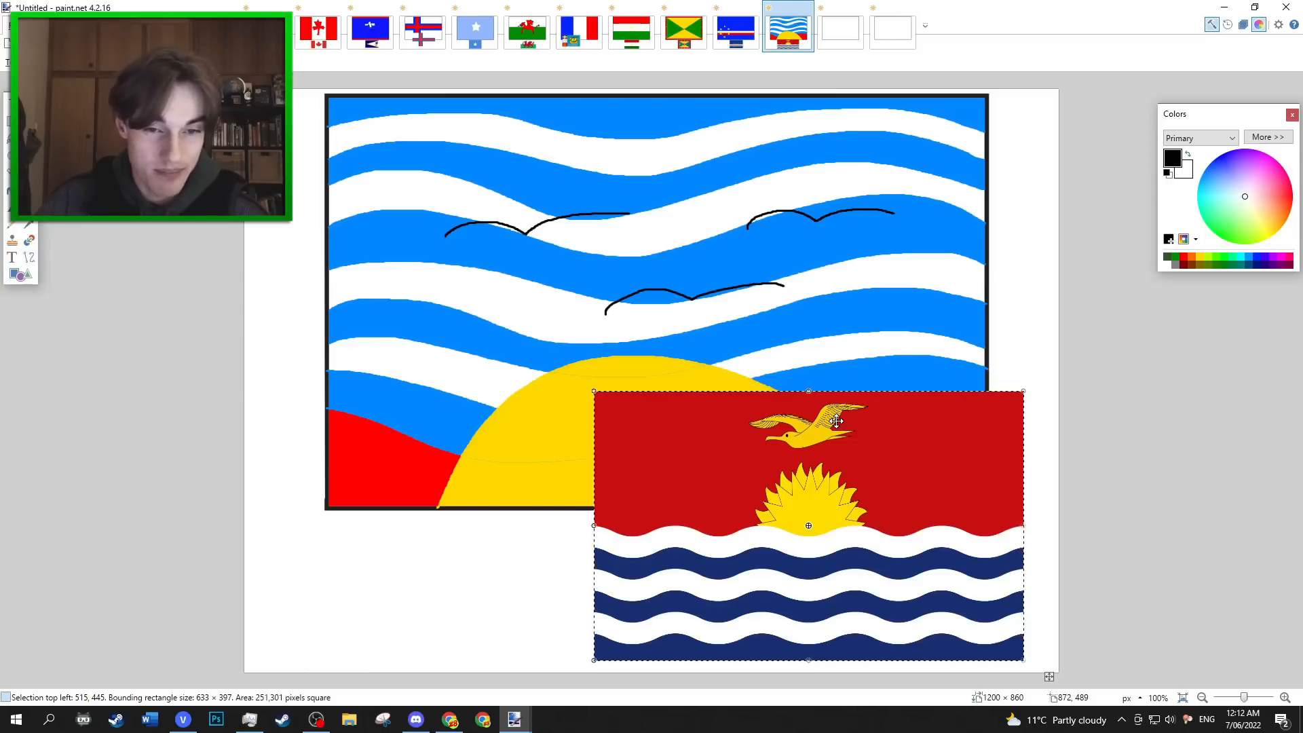
mouse_move(837, 421)
mouse_down()
mouse_move(964, 525)
mouse_move(802, 493)
mouse_move(782, 504)
mouse_move(836, 389)
mouse_move(833, 402)
mouse_up()
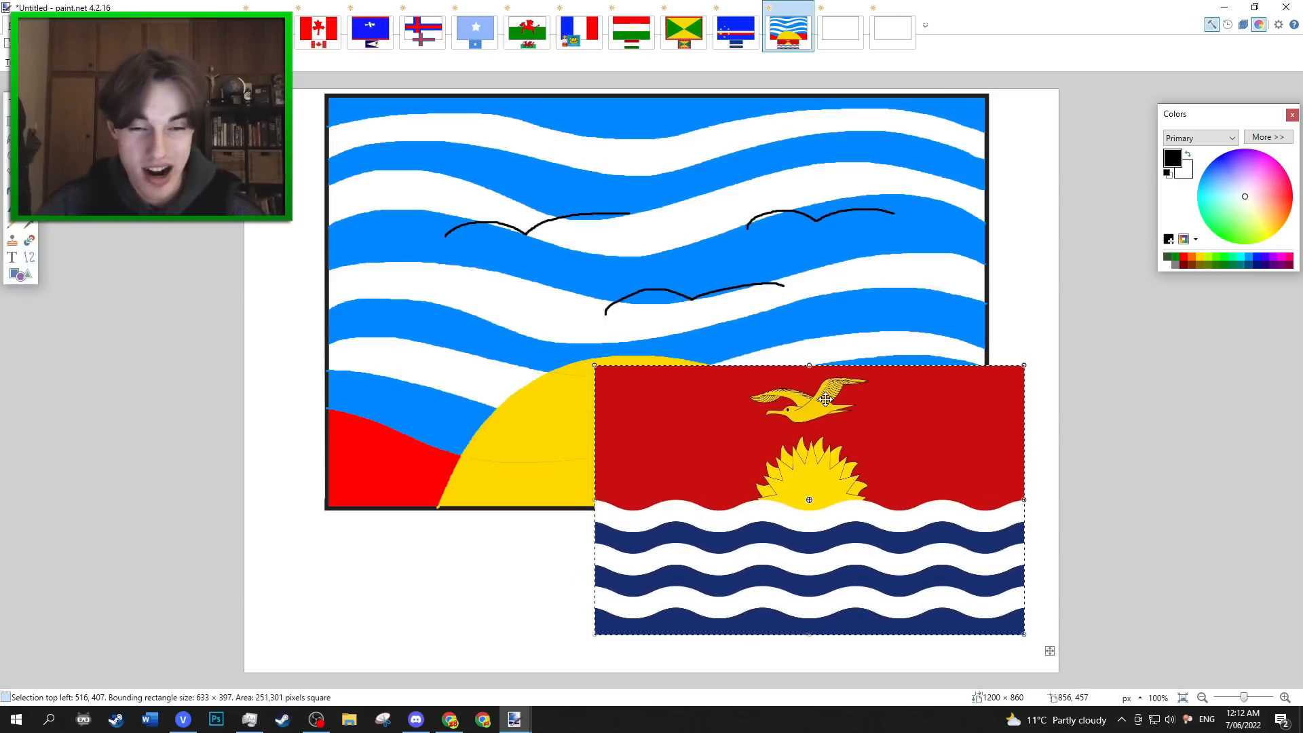
drag(826, 400, 824, 439)
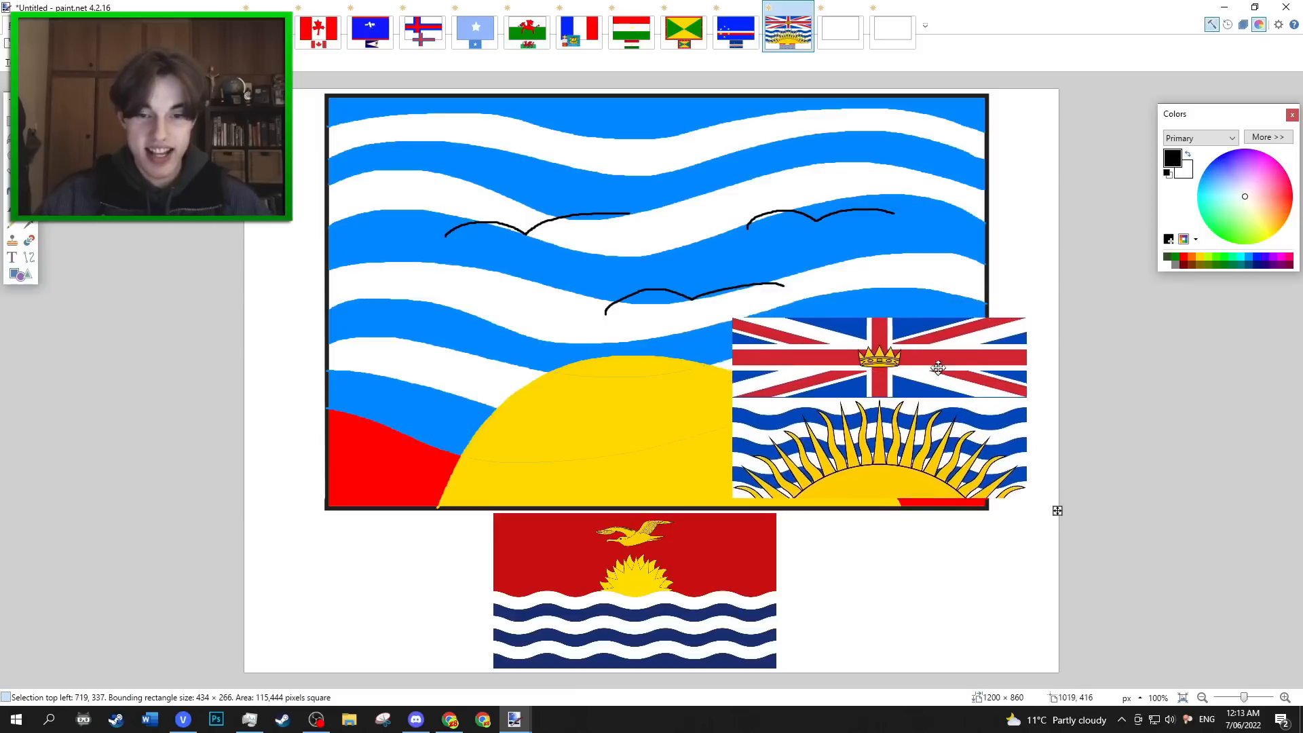
Move the pasted flag with the Union Jack above a rayed sun over the right side of the drawn flag for comparison.
drag(938, 367, 914, 288)
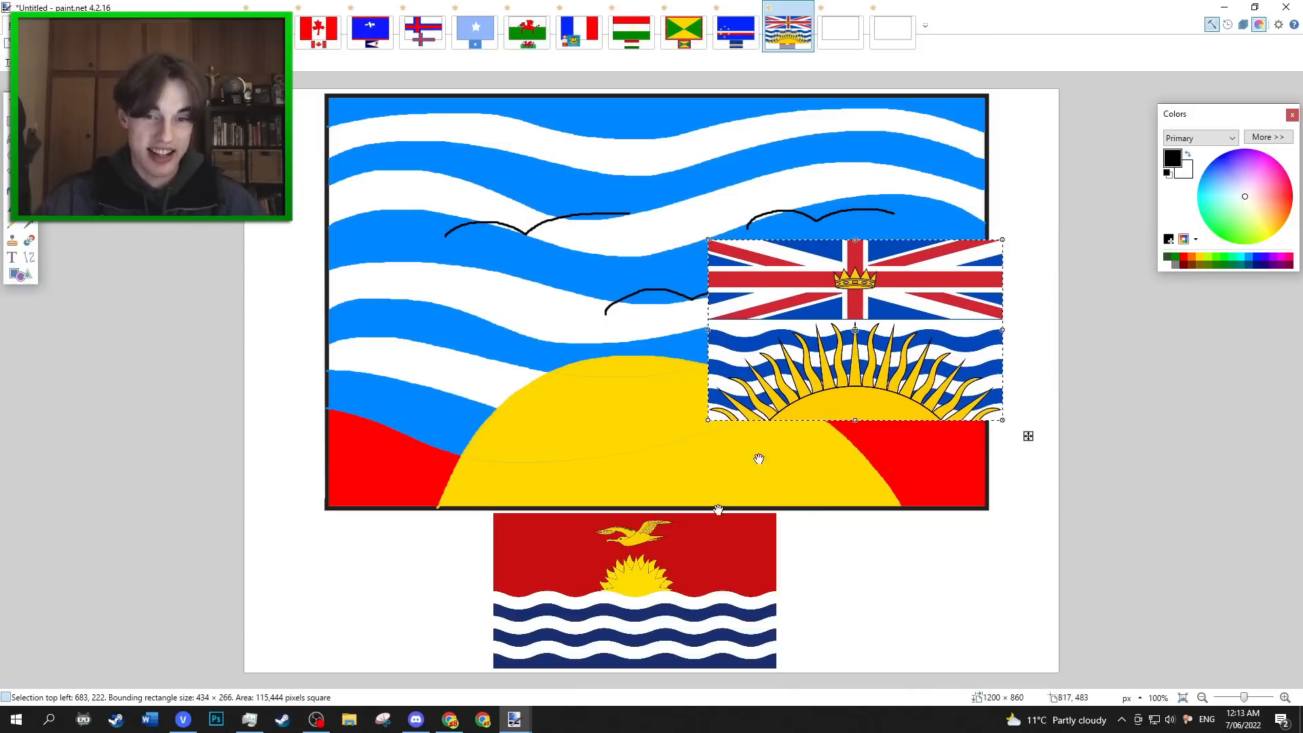
drag(872, 357, 897, 376)
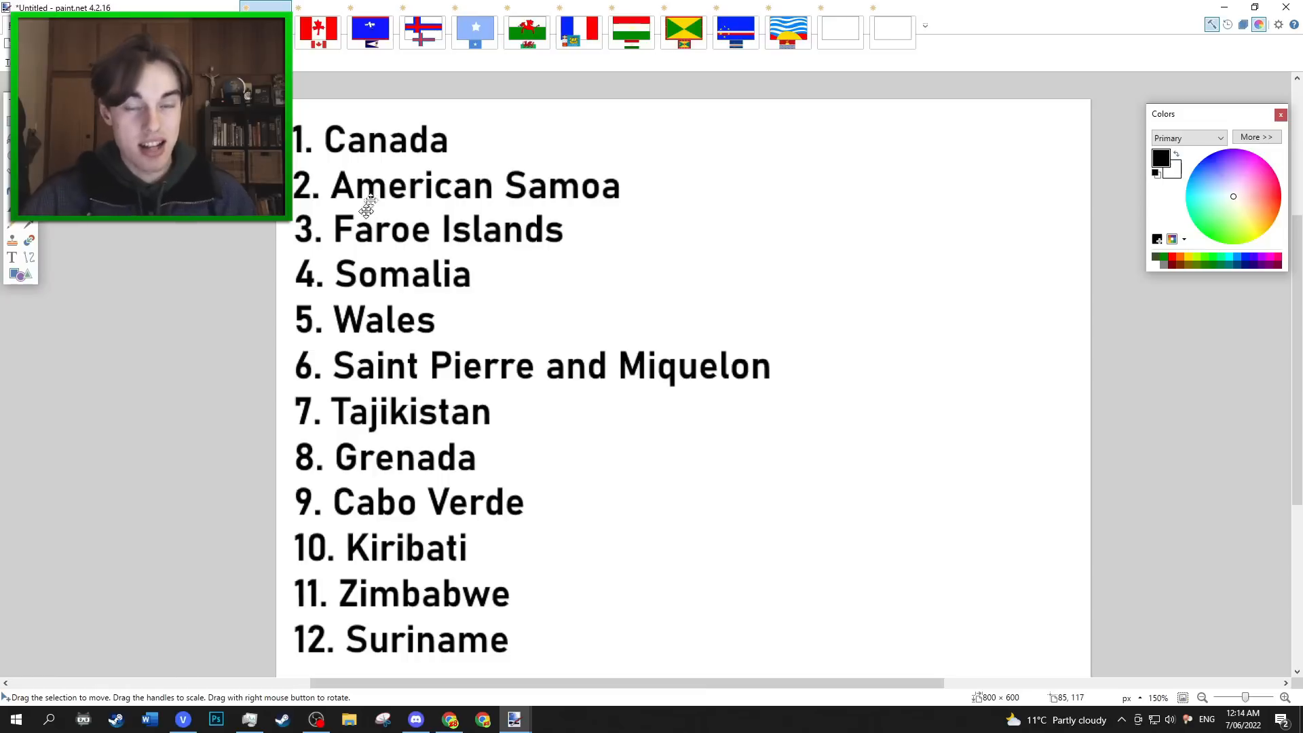
Open the first blank flag canvas and try a solid red rectangle from the frame's upper-left corner, undoing it again.
click(836, 34)
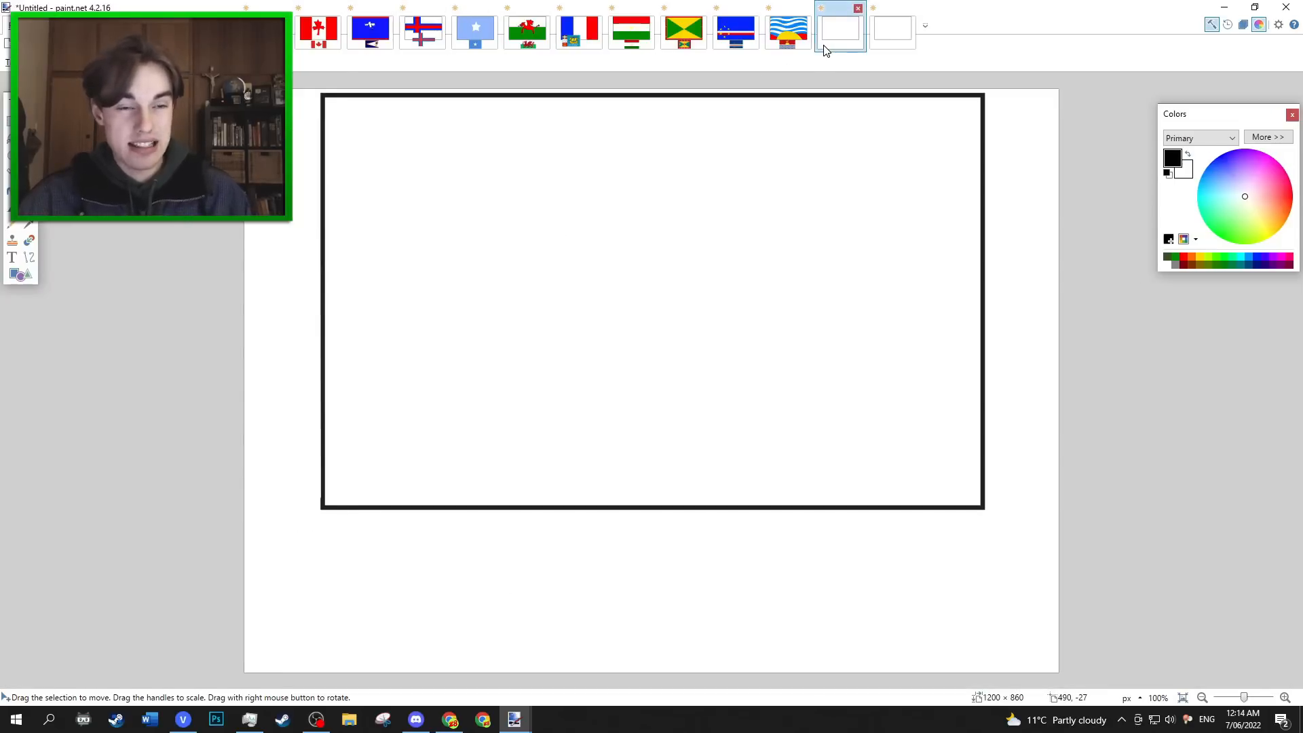
key(o)
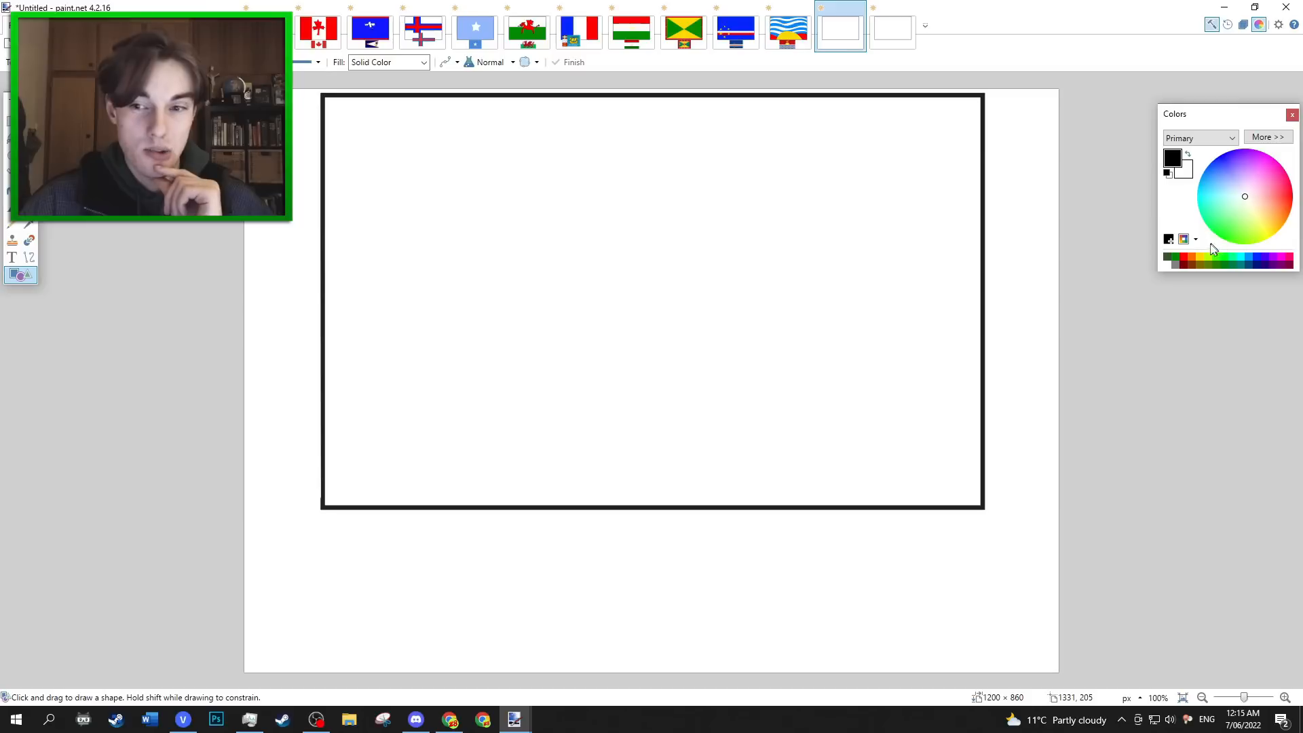
click(1185, 257)
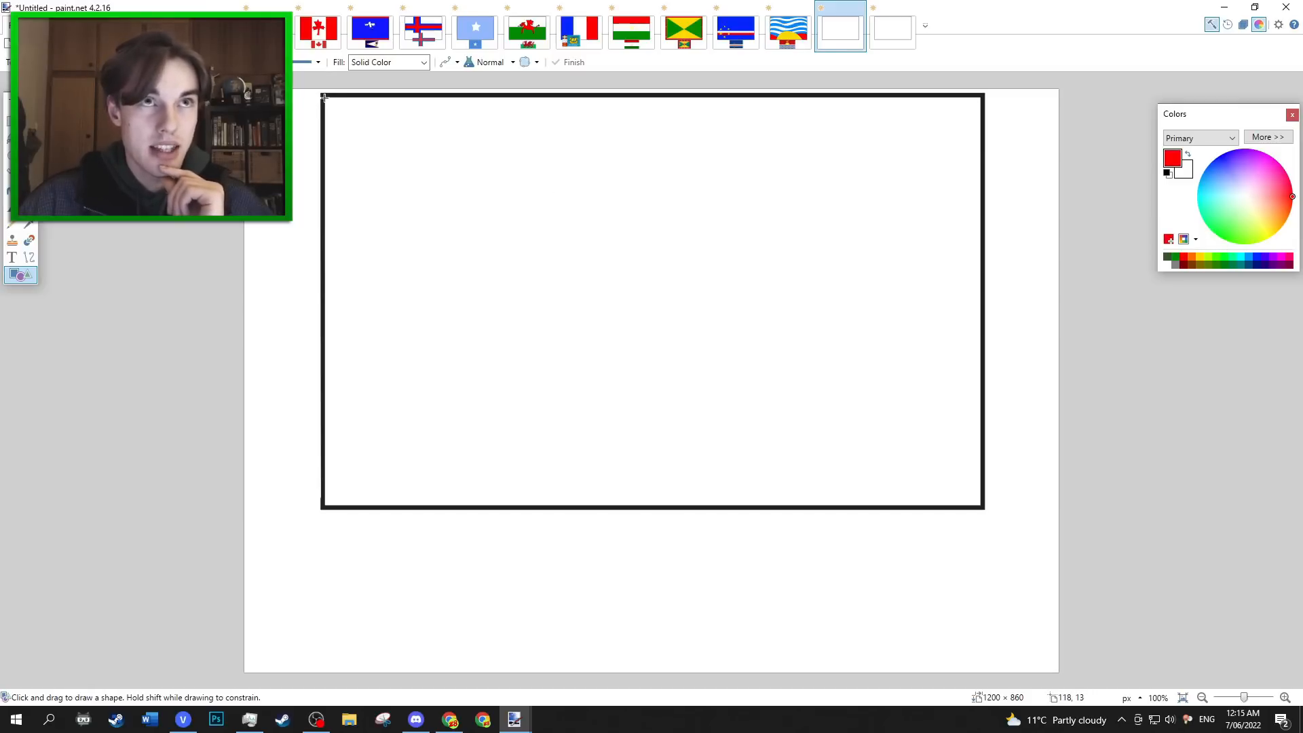
drag(324, 98, 367, 119)
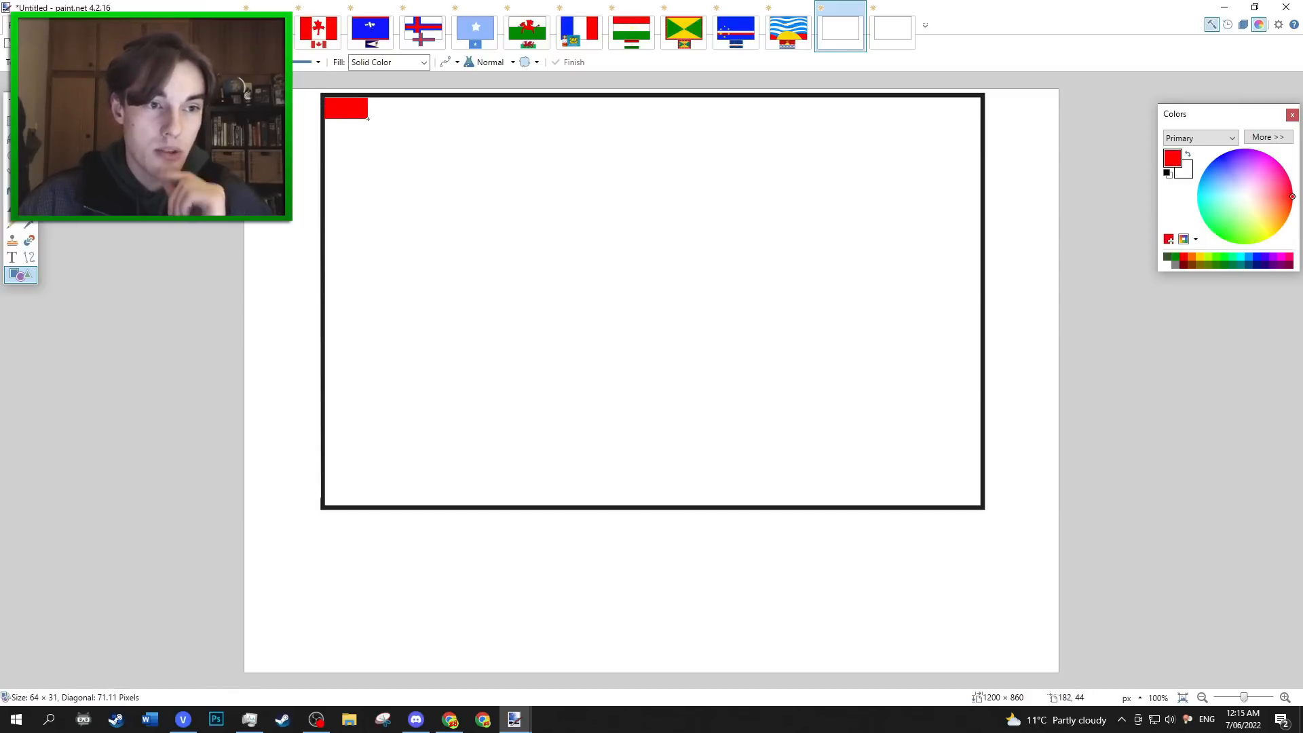
key(ctrl+z)
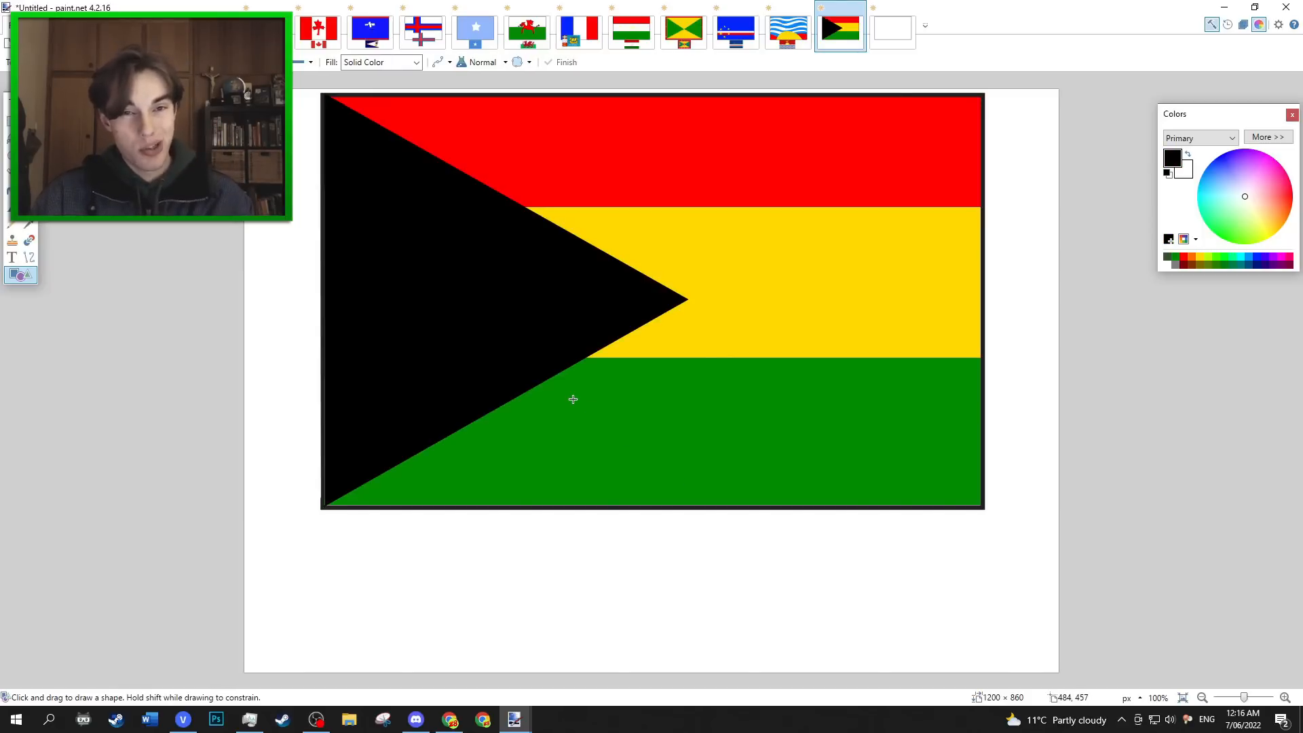
Draw a solid yellow triangle inside the black triangle, leaving a black border around it, and reopen the shape for repositioning.
click(1196, 259)
drag(333, 135, 569, 326)
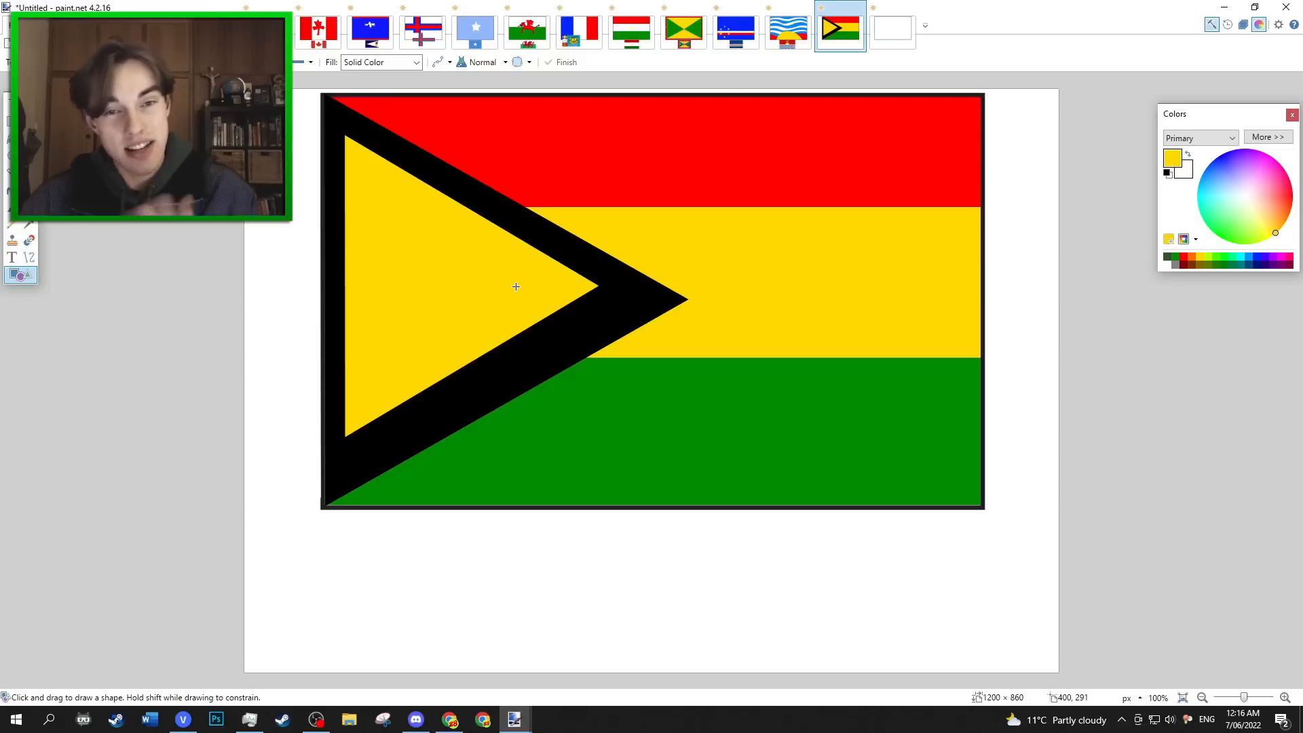
key(ctrl+z)
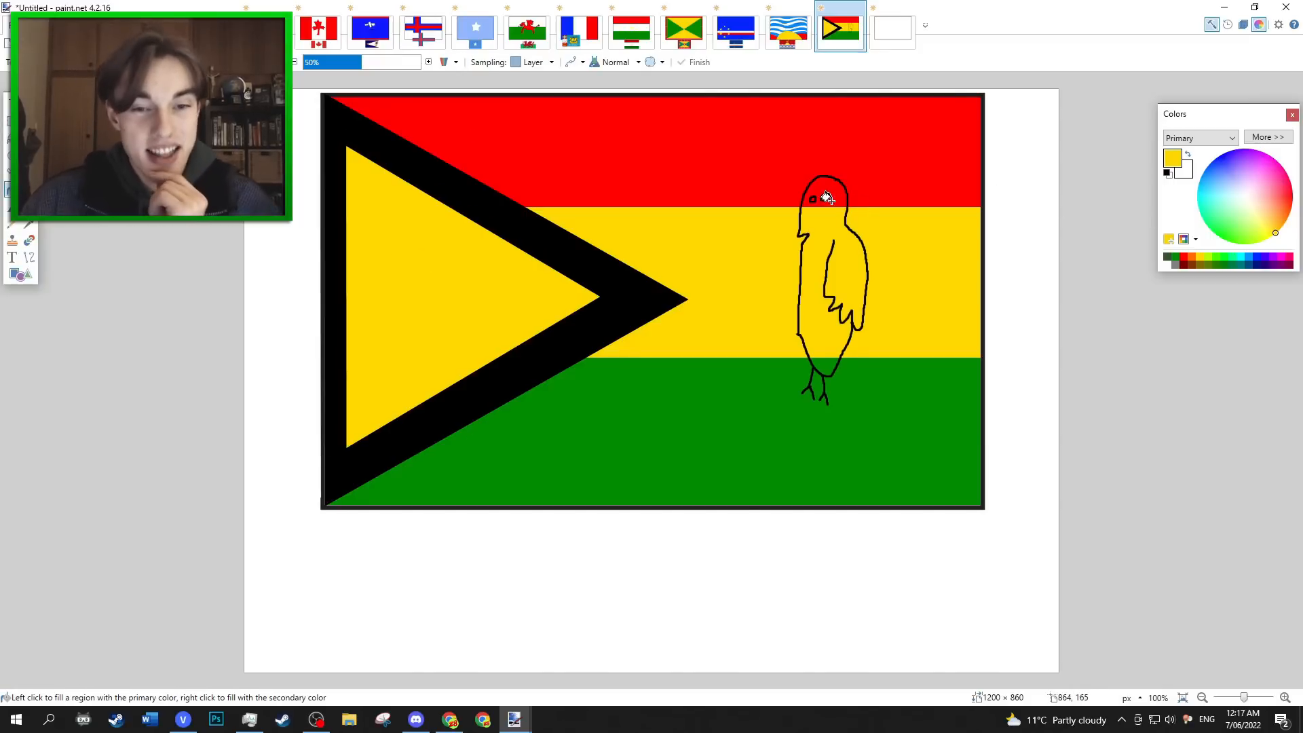
Fill the red part of the bird's head and the green tip of its body with yellow, undoing the fills in the eyes.
click(839, 193)
click(823, 197)
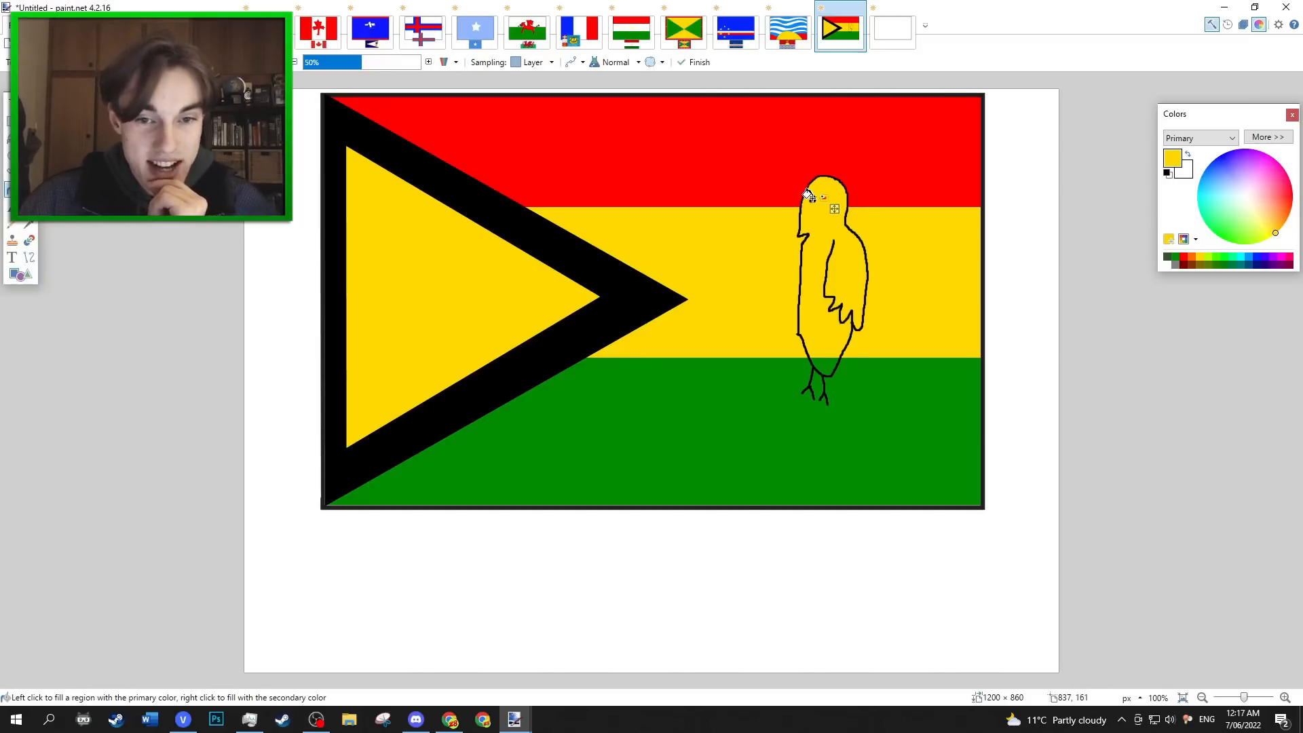
click(811, 198)
key(ctrl+z)
key(ctrl+z)
key(ctrl+z)
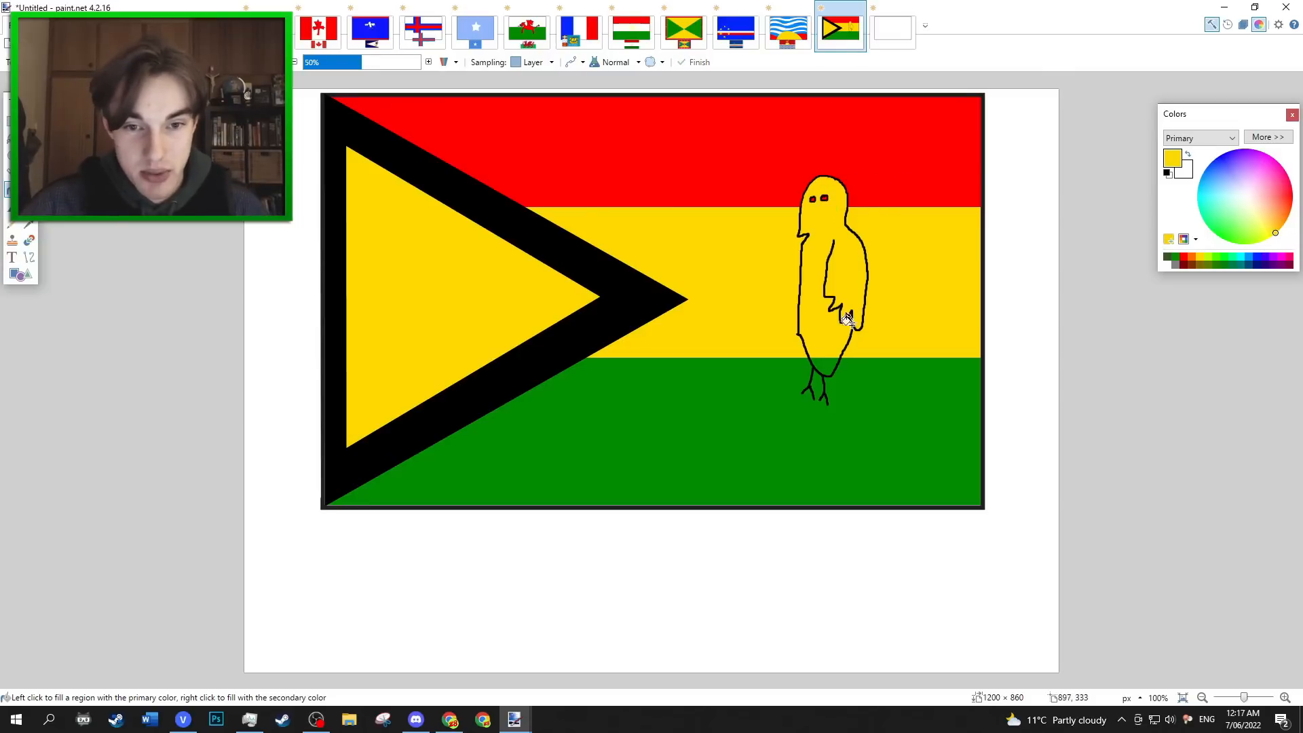
click(825, 370)
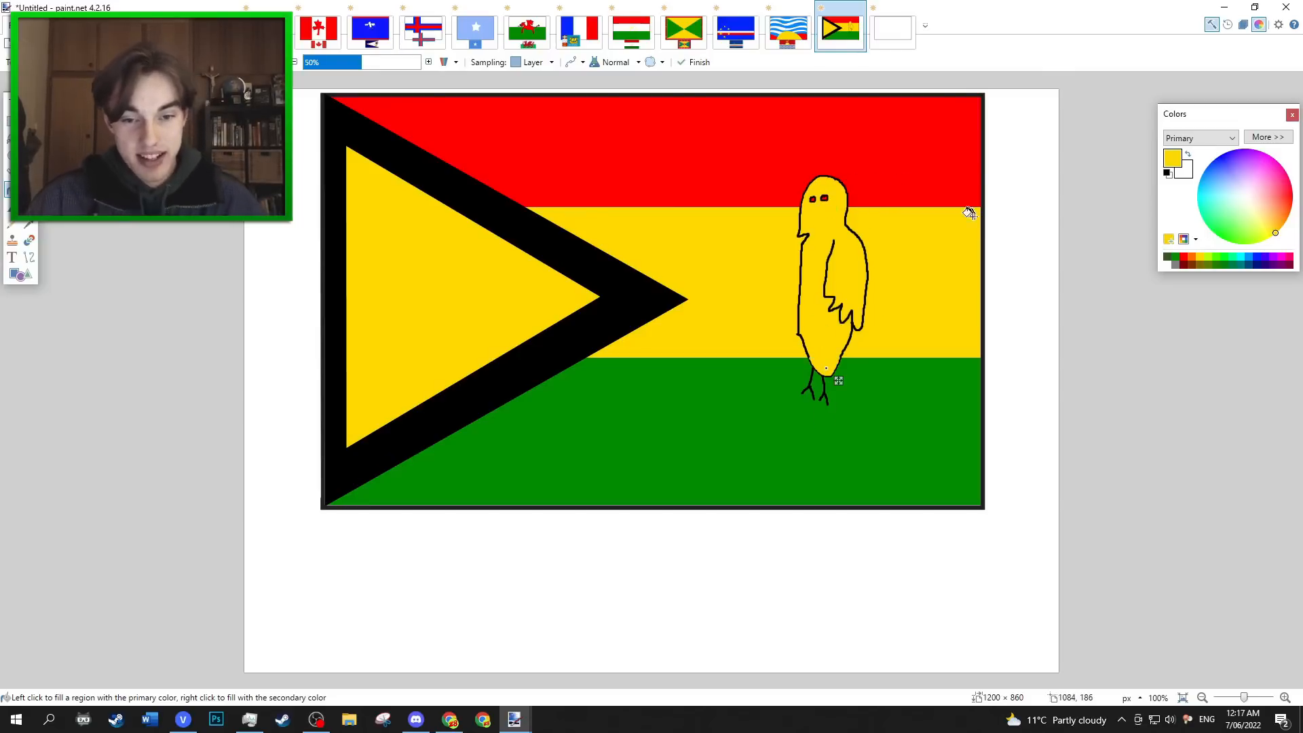
Paste the real Zimbabwe flag onto the canvas with the drawn Zimbabwe flag.
click(28, 122)
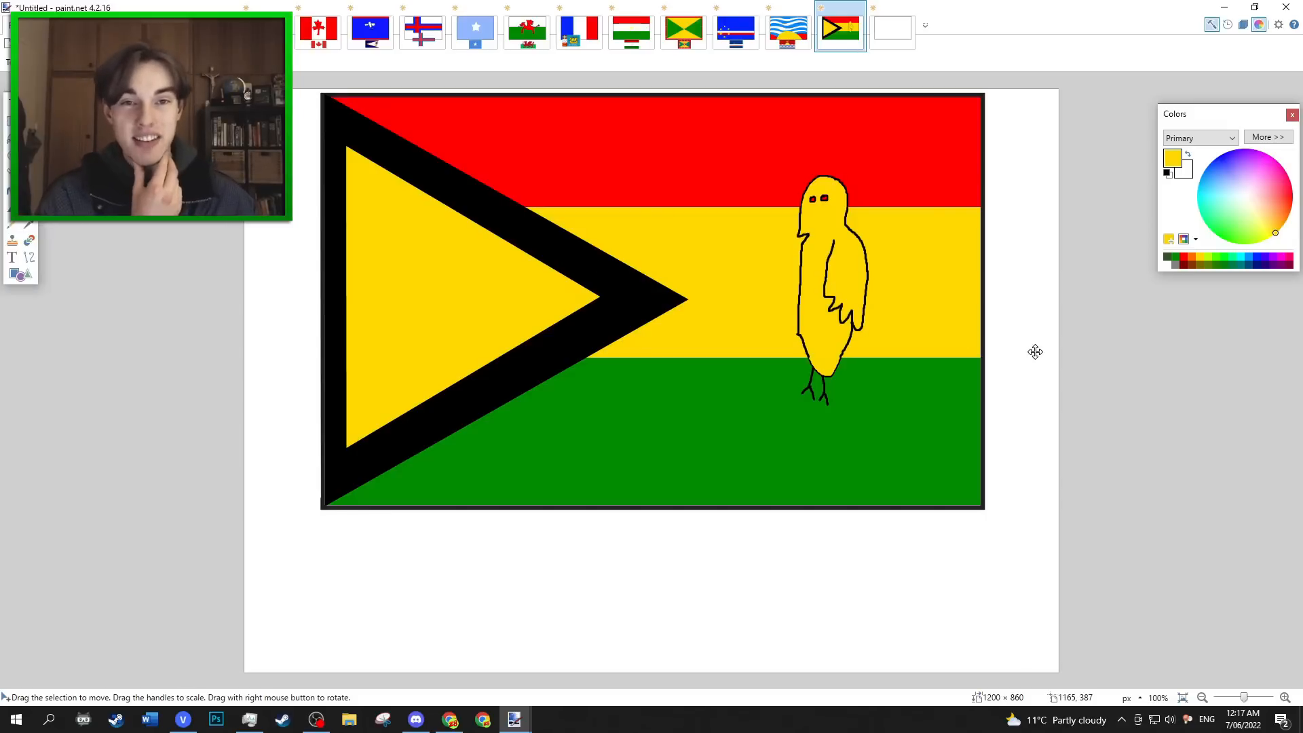
key(ctrl+v)
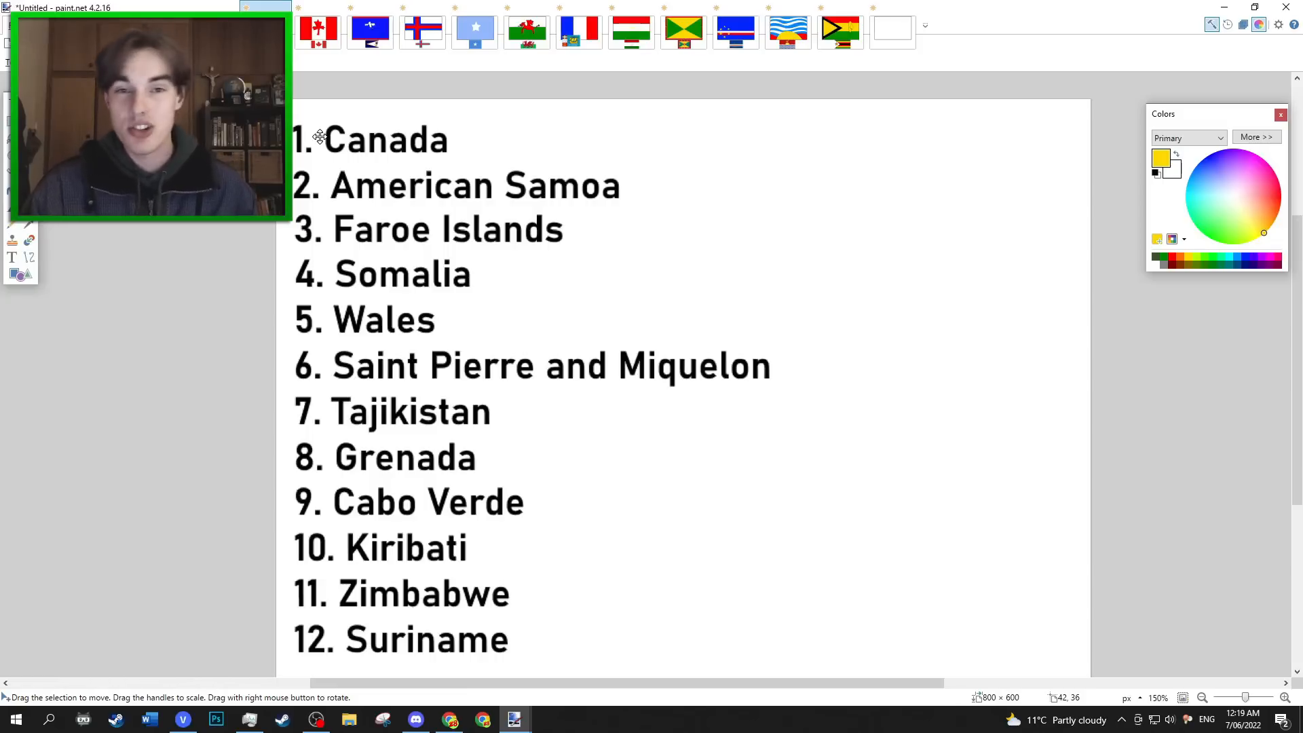
On the last flag canvas, draw a solid yellow five-pointed star about 207 × 171 px in the middle of the red stripe.
click(886, 42)
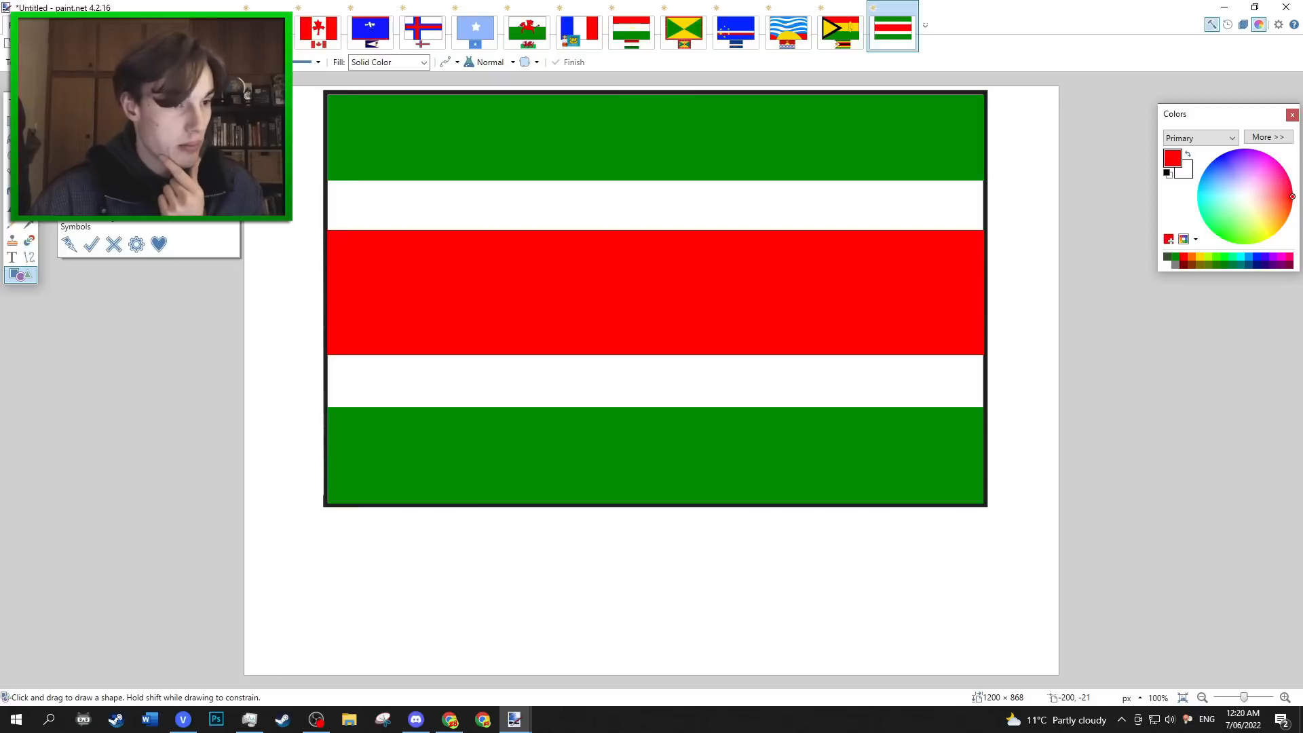
click(1200, 256)
drag(592, 244, 733, 346)
mouse_move(672, 308)
mouse_down()
mouse_move(664, 353)
mouse_move(670, 313)
mouse_up()
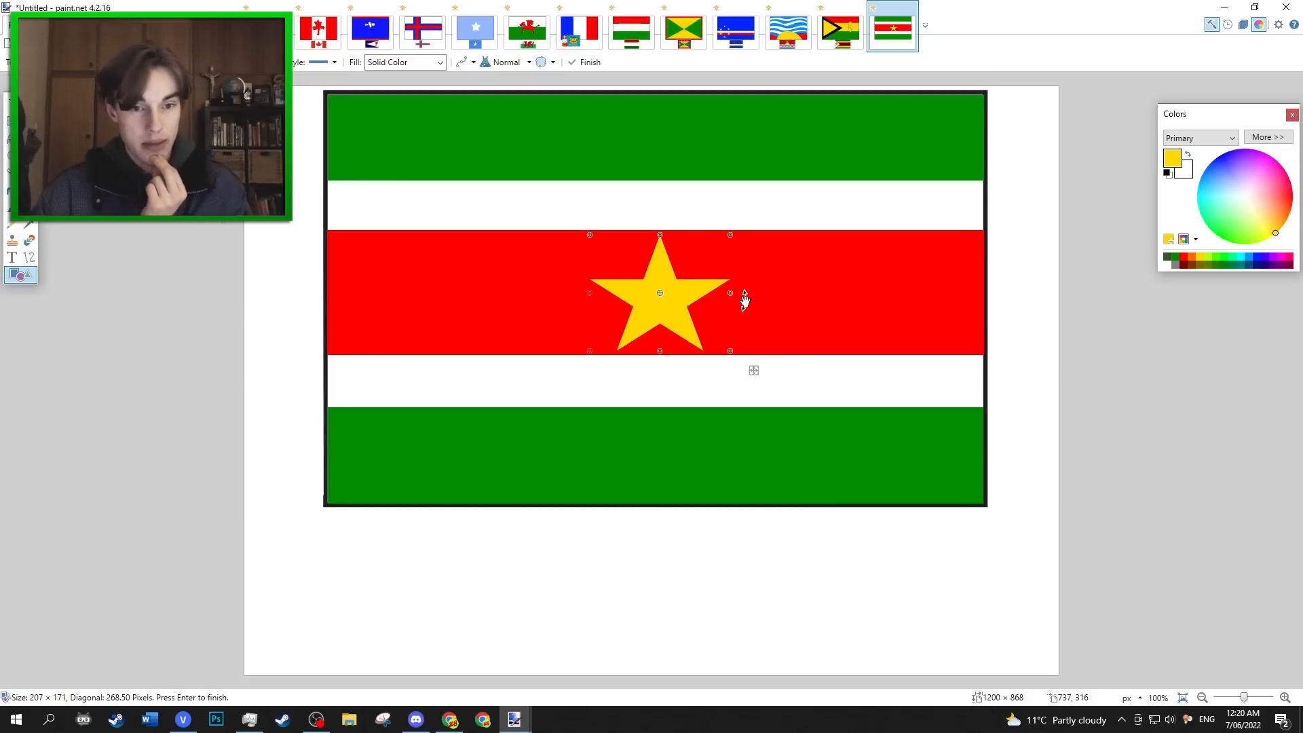
key(Return)
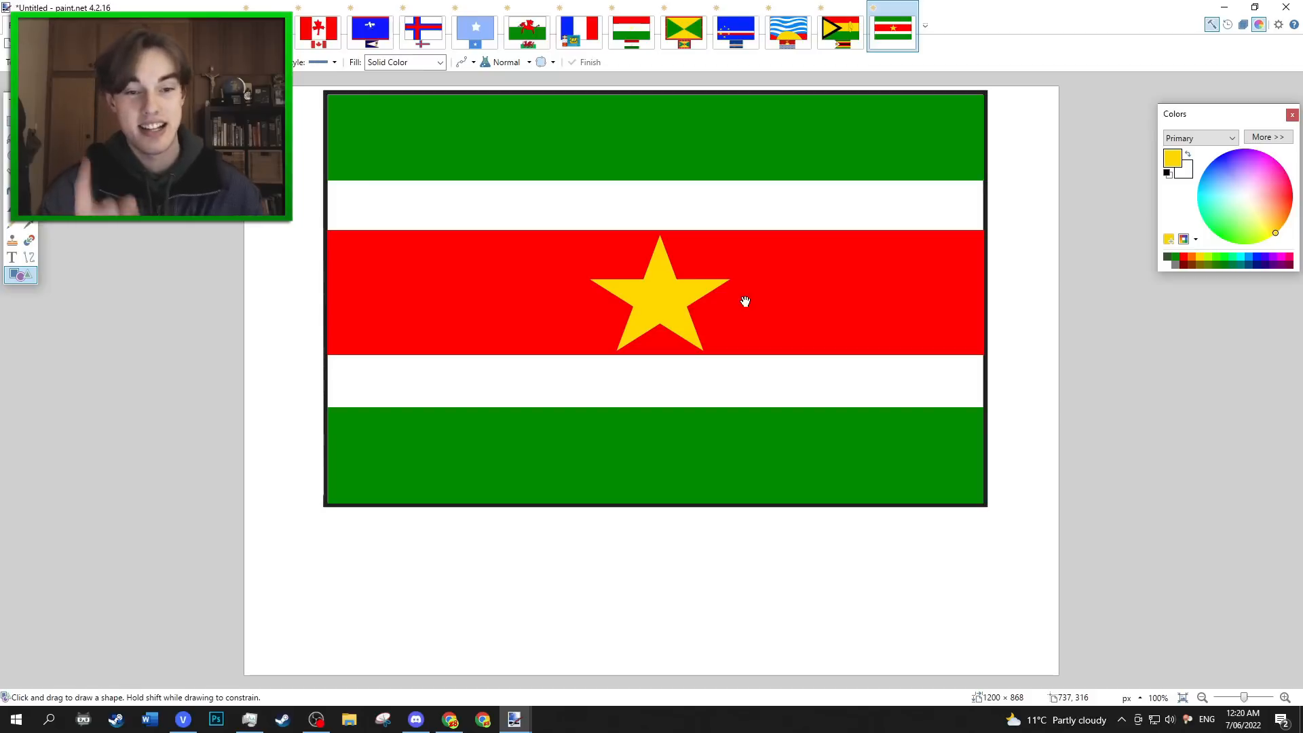
Reopen the finished yellow star for editing and shift it slightly left to centre it on the red stripe.
key(ctrl+z)
drag(681, 300, 675, 300)
key(Return)
Paste the real Suriname flag, shrink it to about 364 × 227 px, centre it below the drawn flag and deselect it.
key(ctrl+v)
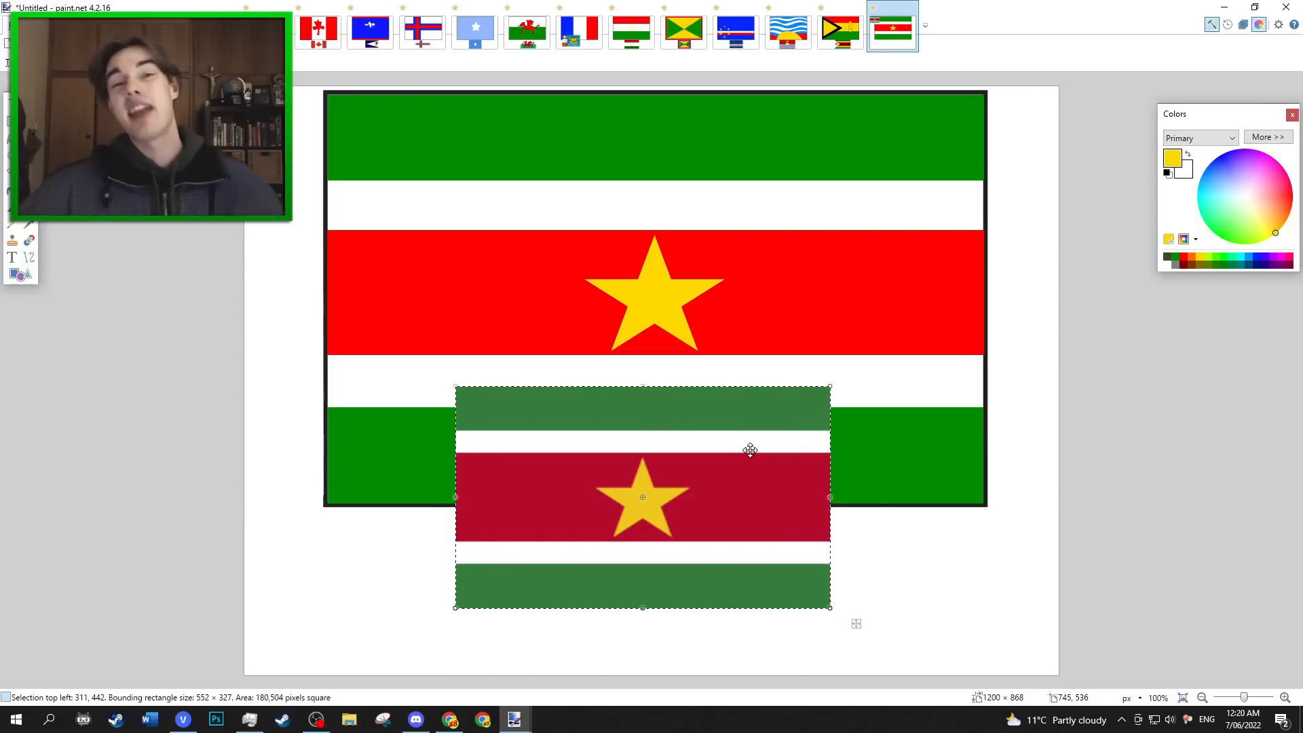
drag(750, 448, 825, 483)
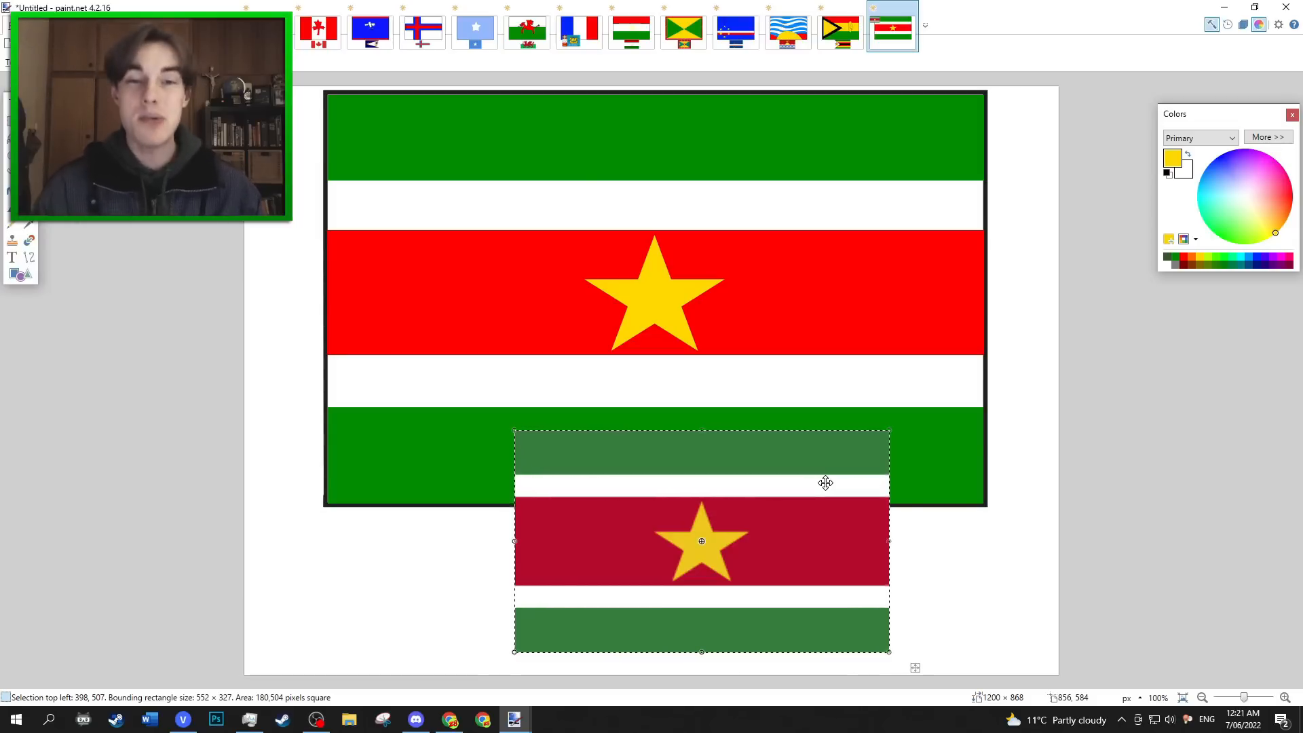
drag(825, 482, 793, 495)
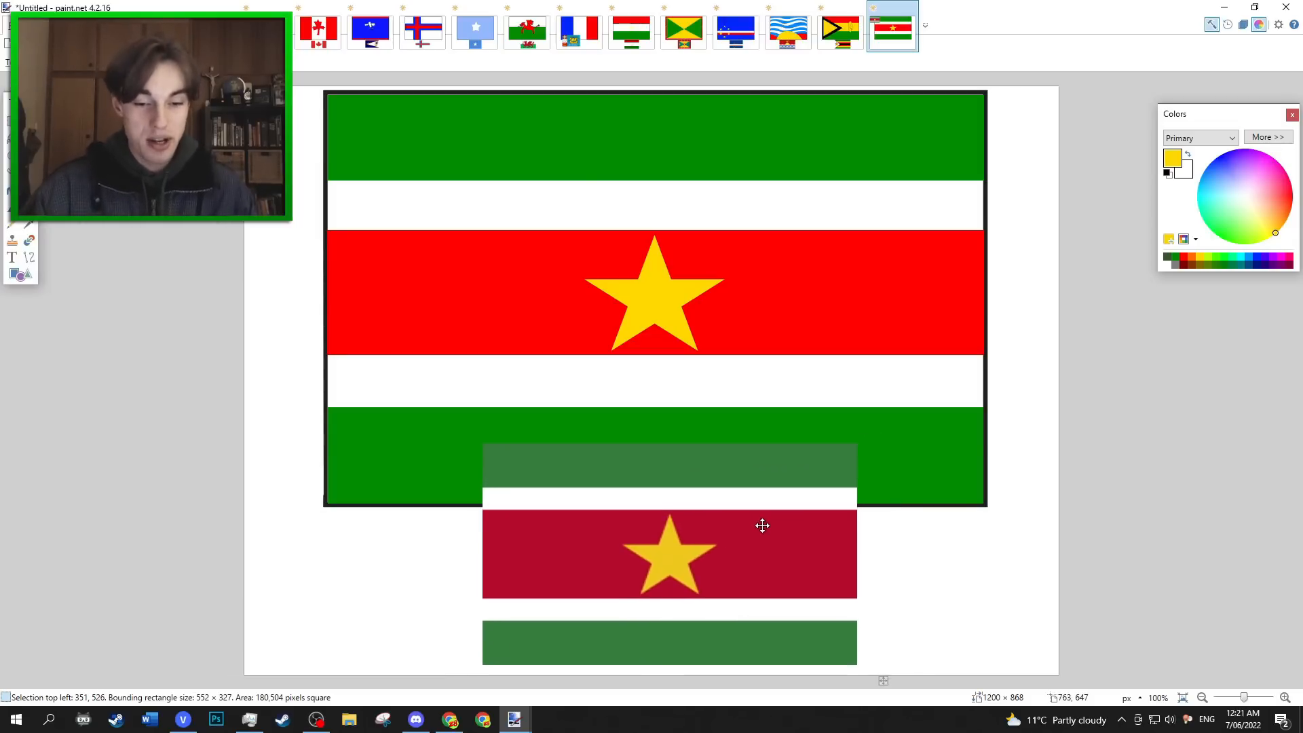
drag(867, 453, 731, 513)
drag(710, 529, 761, 532)
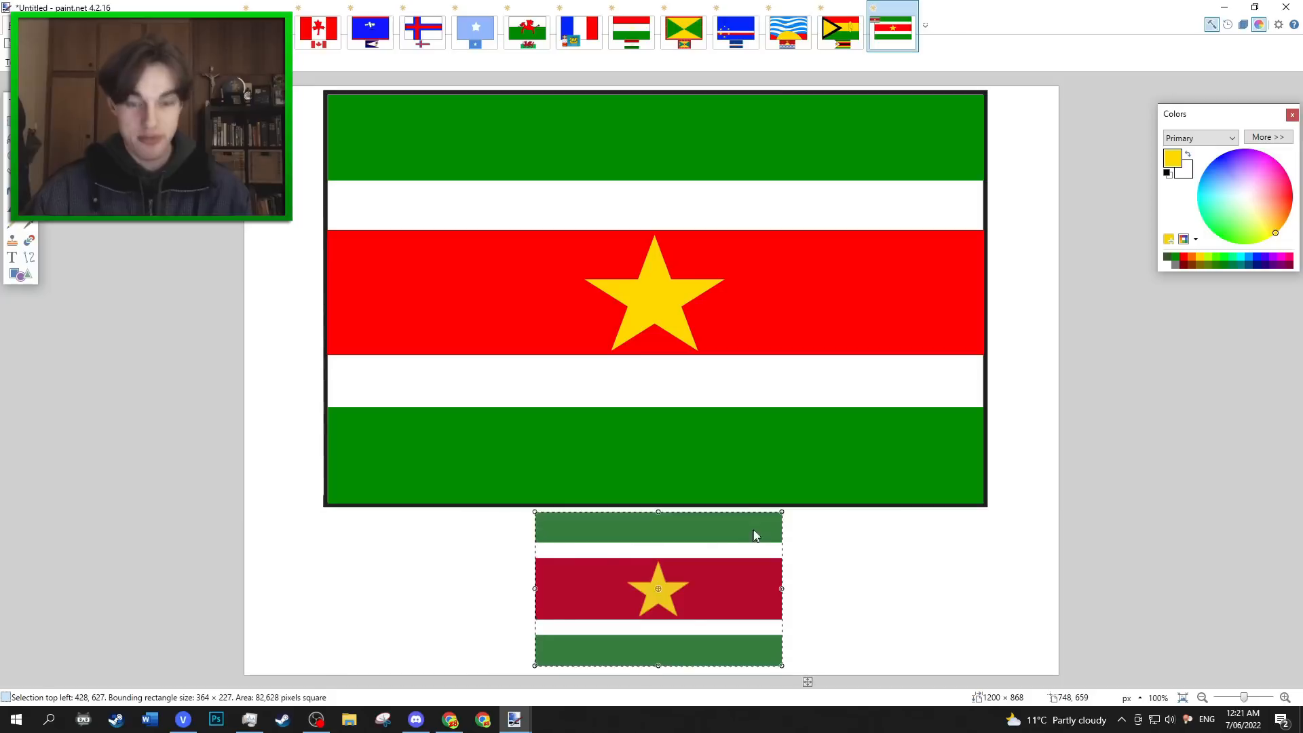
key(ctrl+d)
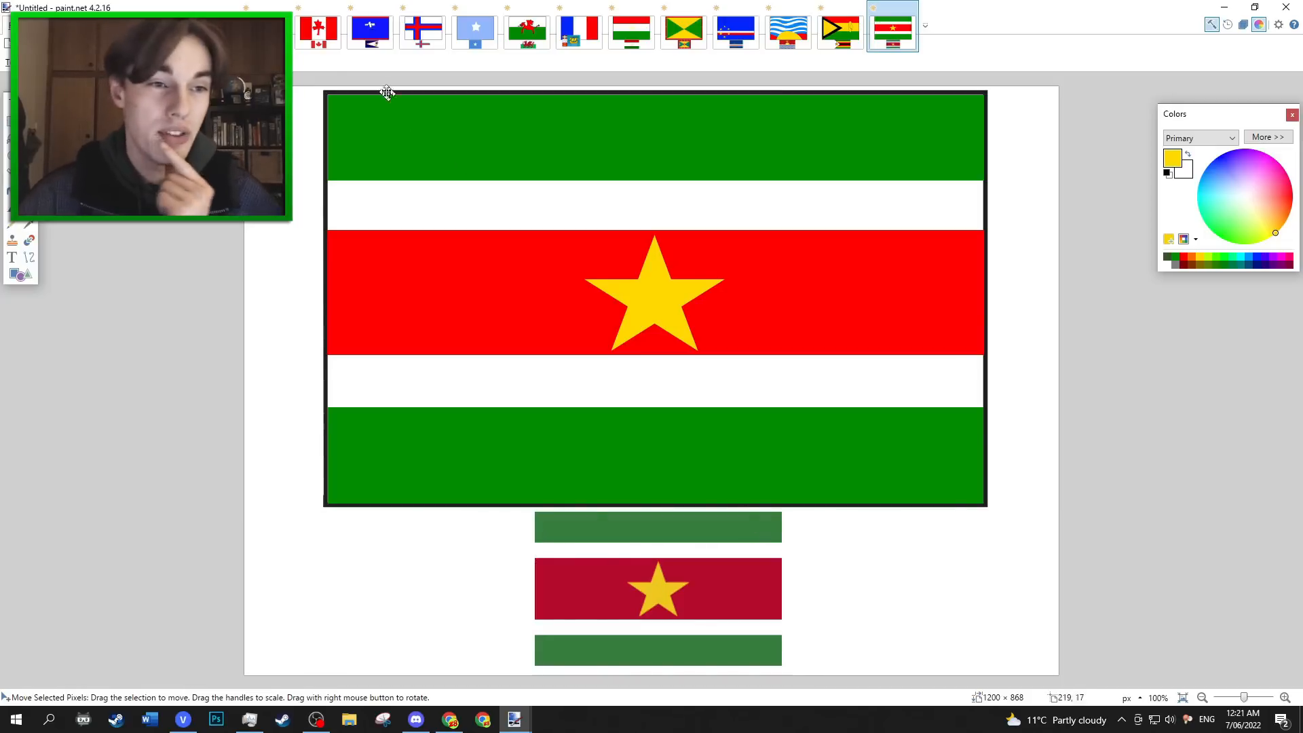
Review the Canada, American Samoa and Faroe Islands drawings against their real flags.
click(325, 48)
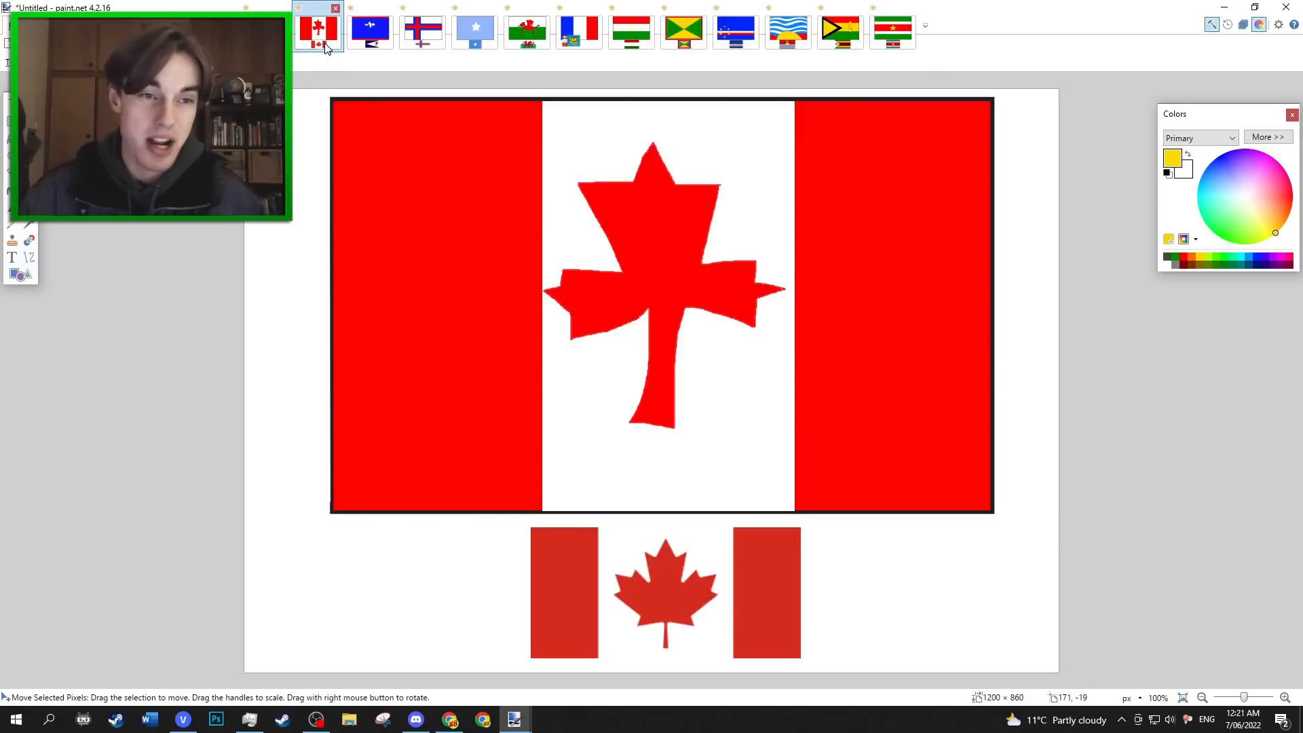
click(370, 45)
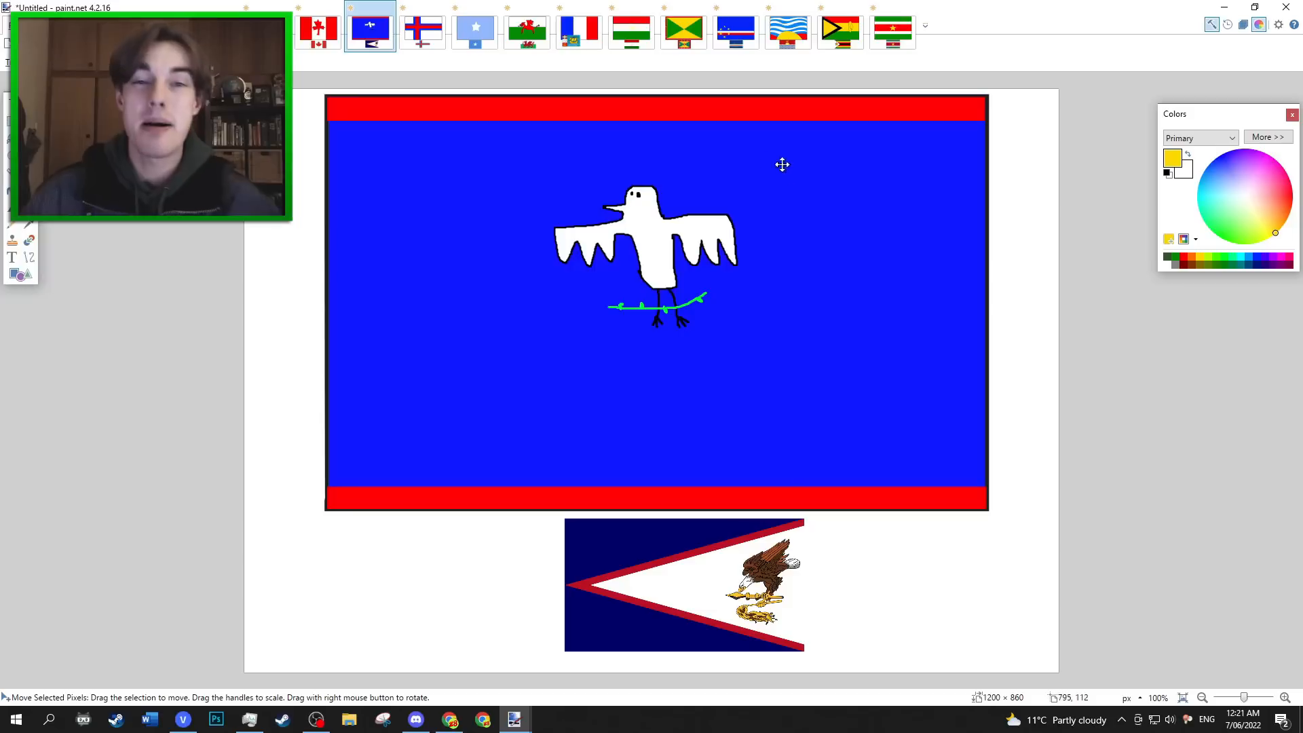
click(412, 39)
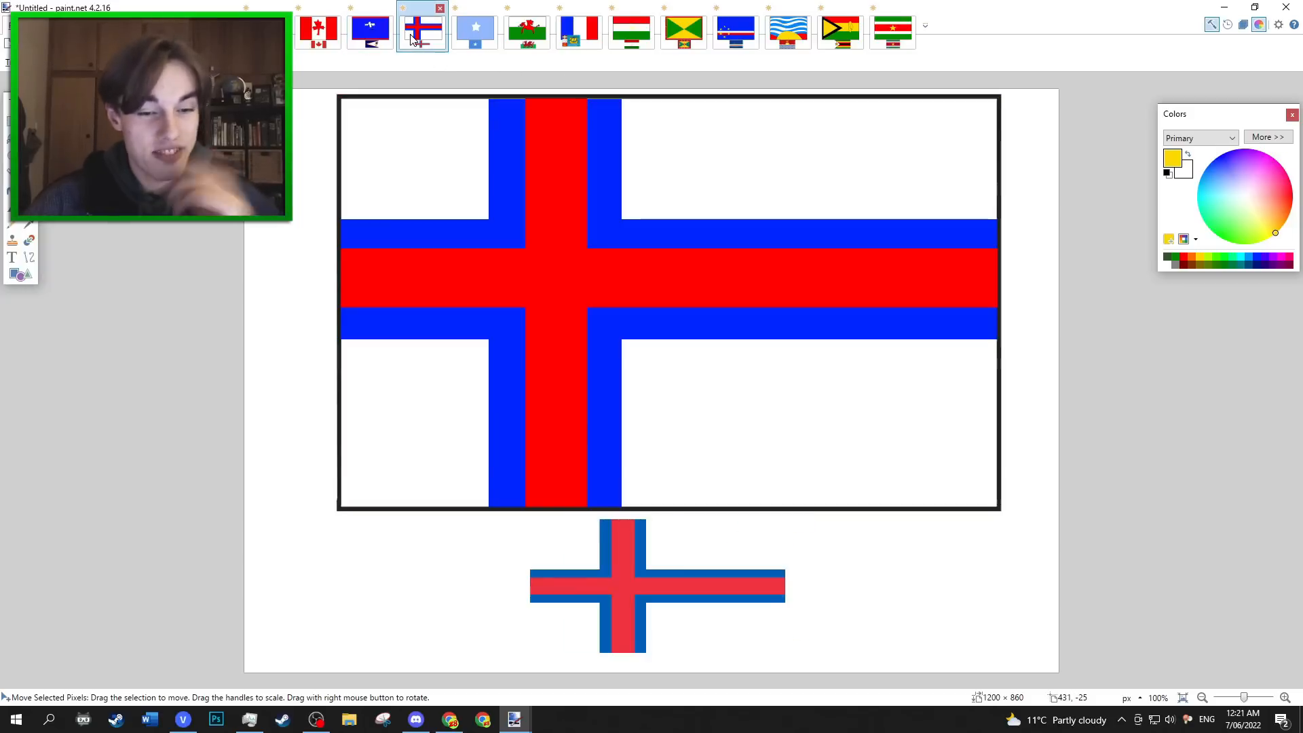
On the Somalia canvas, sample the light-blue background and fill the uneven white star with it to remove the star.
click(476, 31)
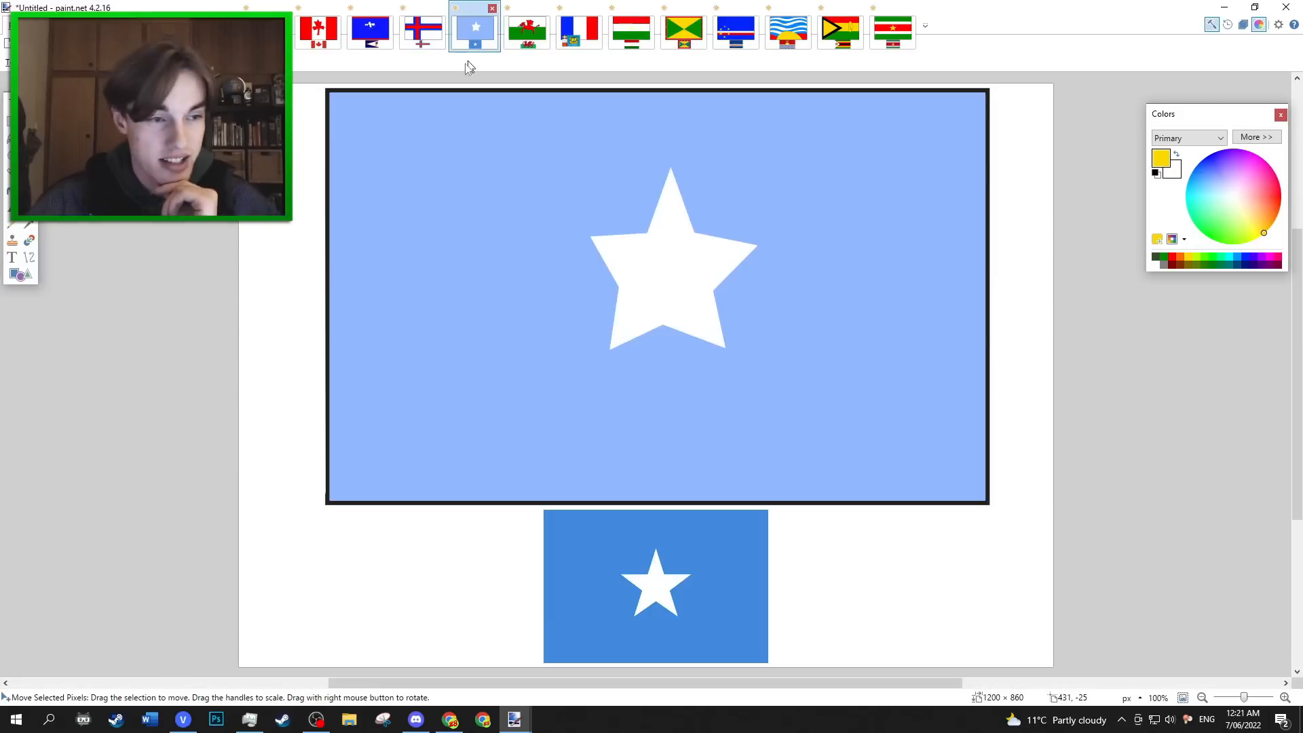
click(8, 190)
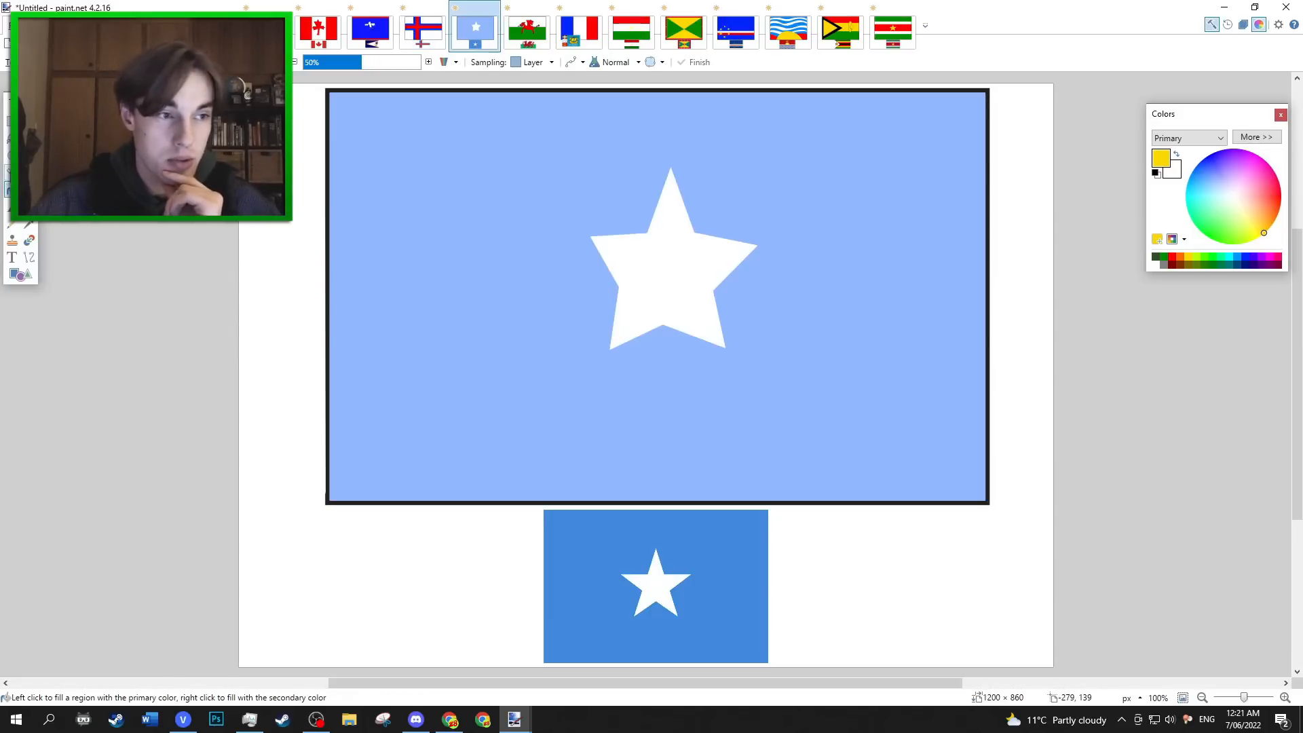
click(28, 224)
click(465, 238)
key(f)
click(664, 271)
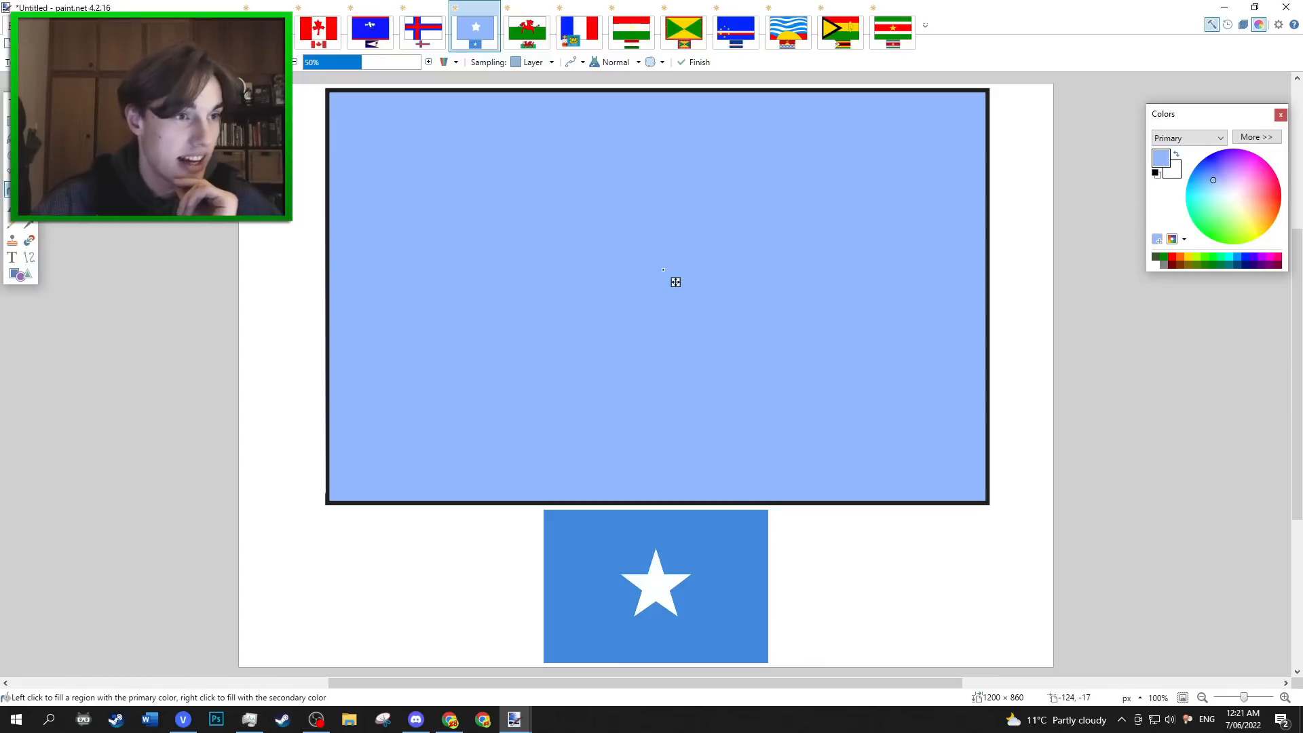
Draw a regular solid white five-pointed star and position it in the middle of the light-blue Somalia flag.
click(20, 274)
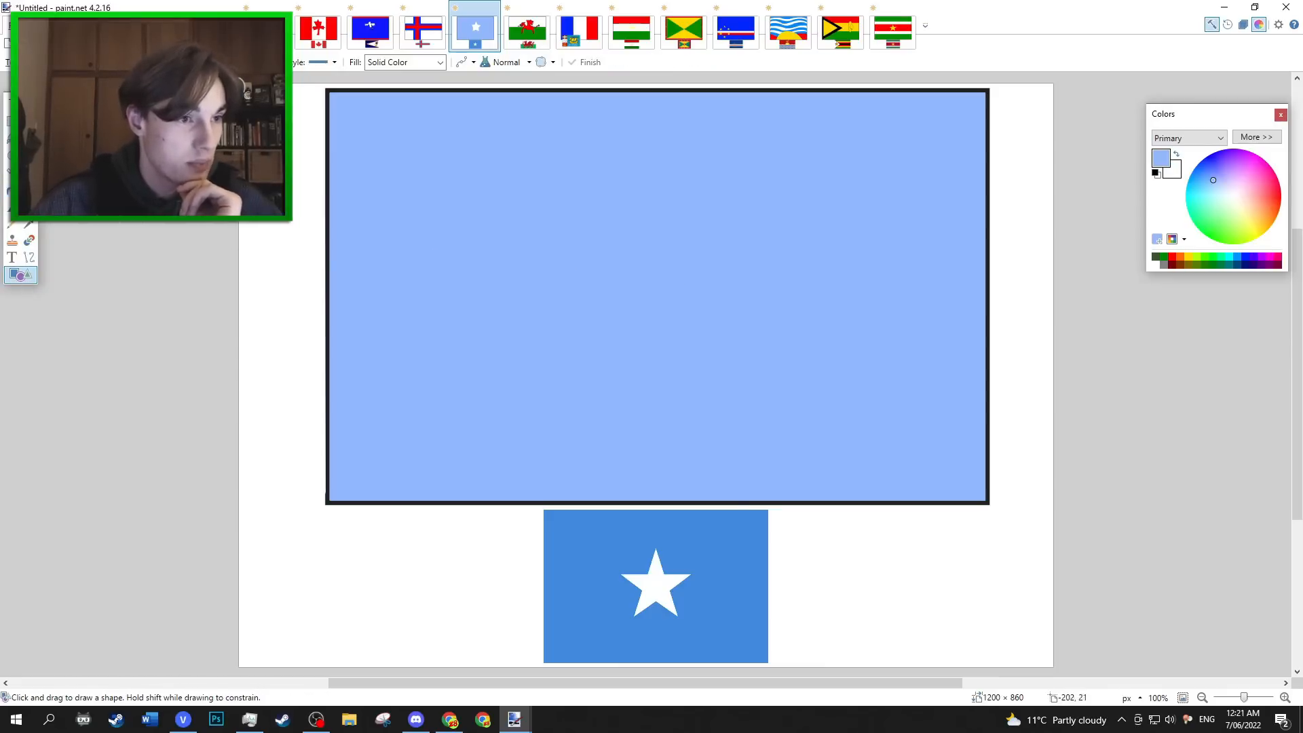
click(1157, 264)
drag(581, 180, 778, 360)
mouse_move(713, 304)
mouse_down()
mouse_move(719, 319)
mouse_move(701, 317)
mouse_up()
key(Return)
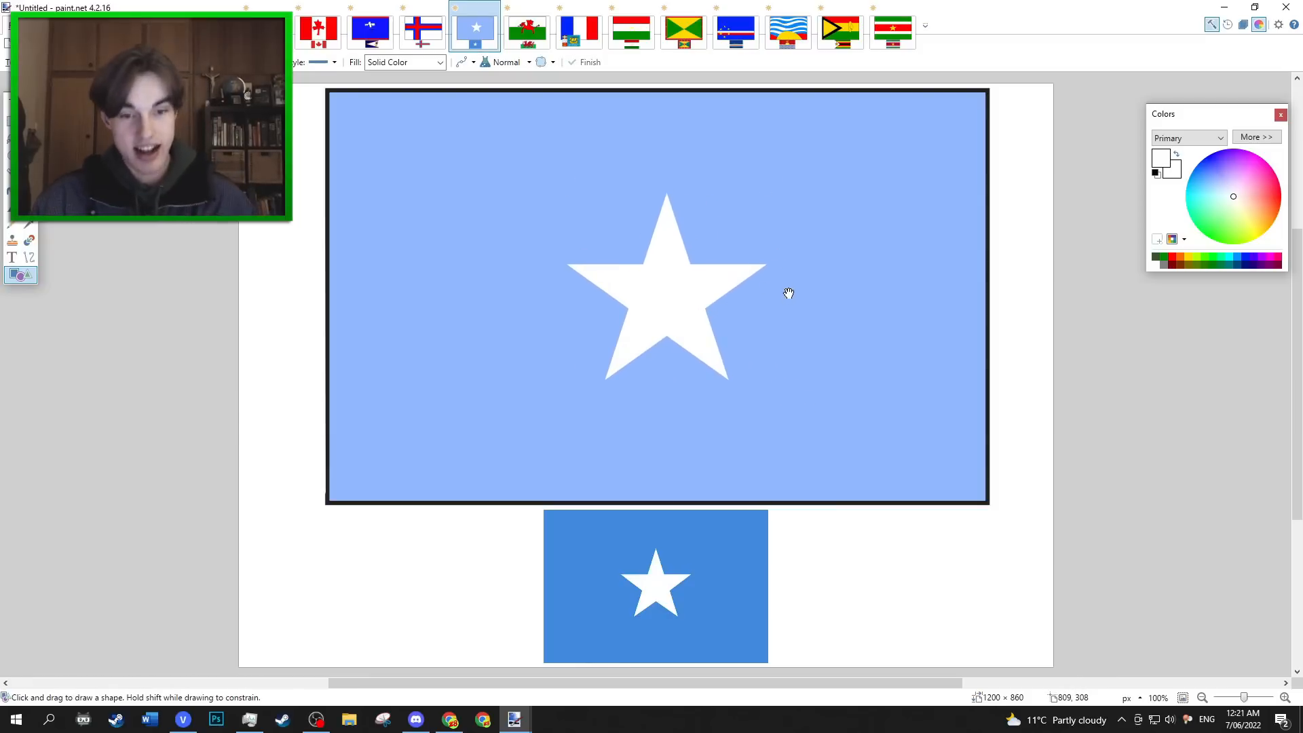
Review the Wales and the Saint Pierre and Miquelon drawings against their real flags.
click(528, 28)
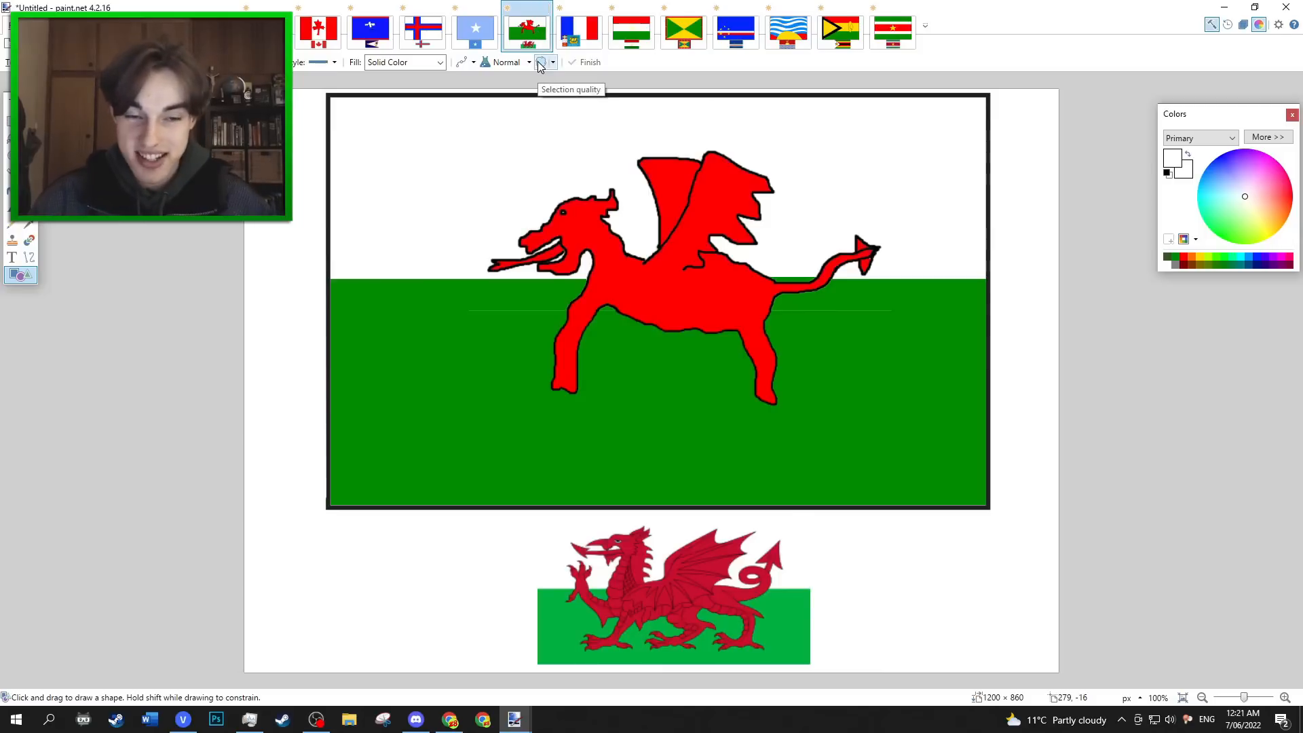
click(596, 41)
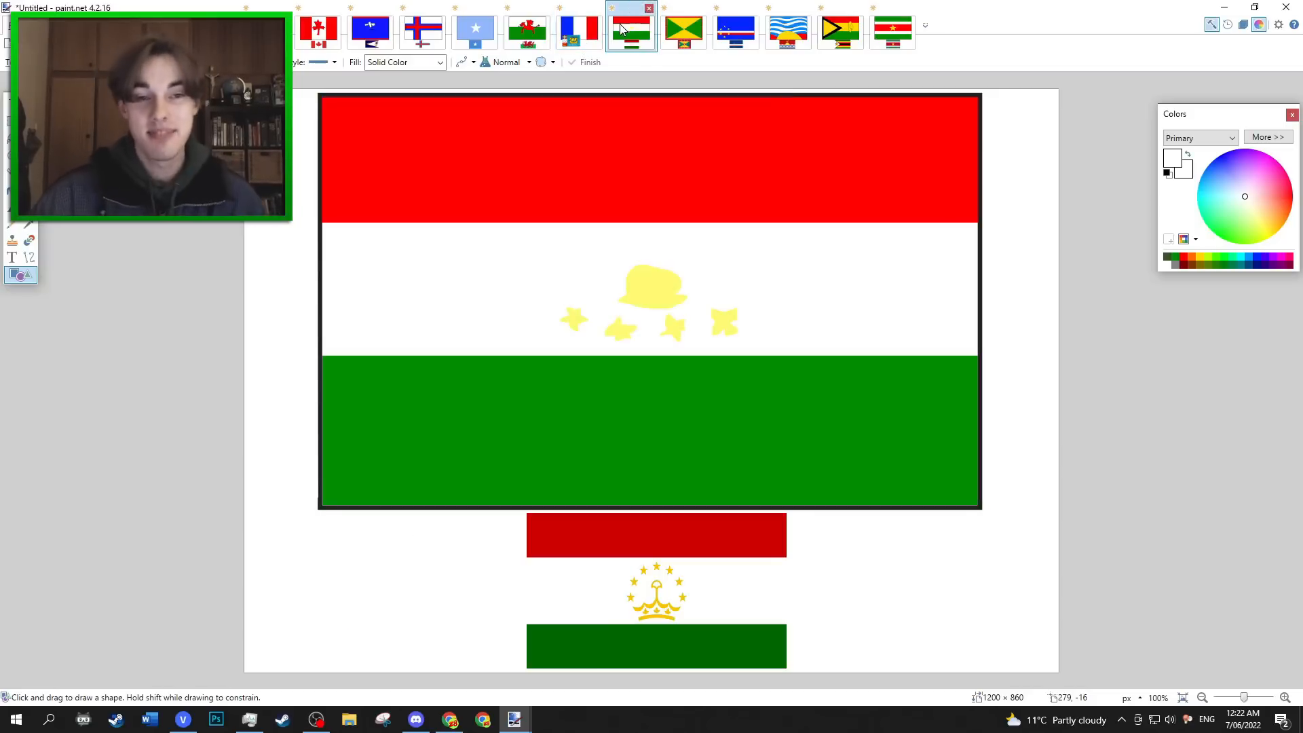
On the Tajikistan canvas, replace the four rough pale-yellow stars with solid yellow five-pointed stars below the crown.
click(623, 28)
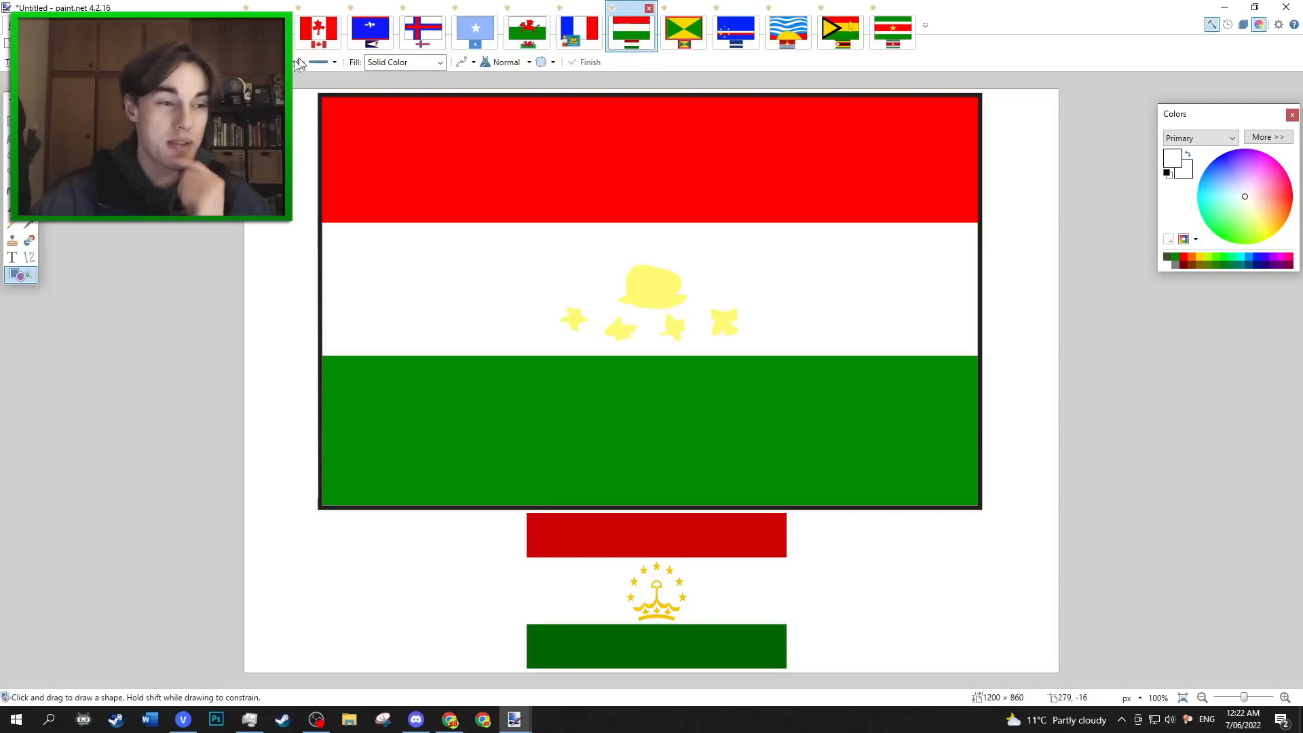
click(9, 192)
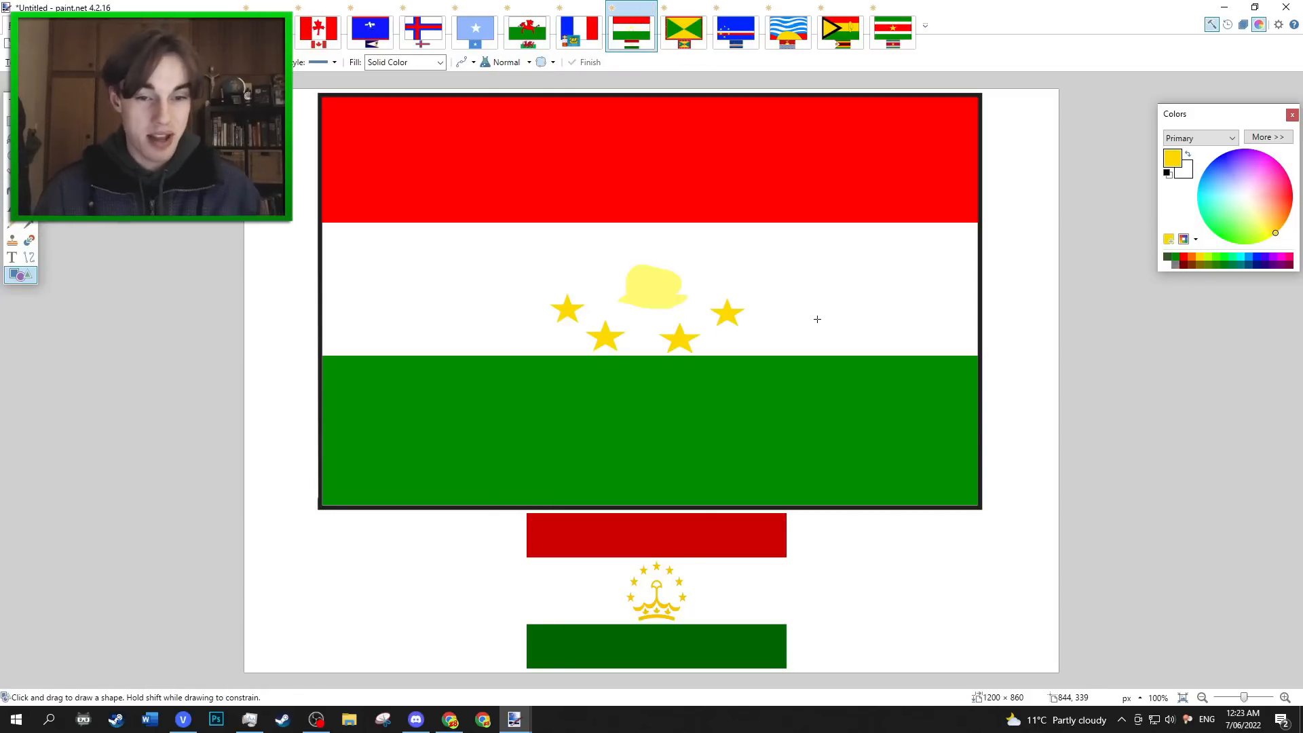
Review the Grenada, Cabo Verde, Kiribati, Zimbabwe and Suriname drawings against their real flags.
click(684, 47)
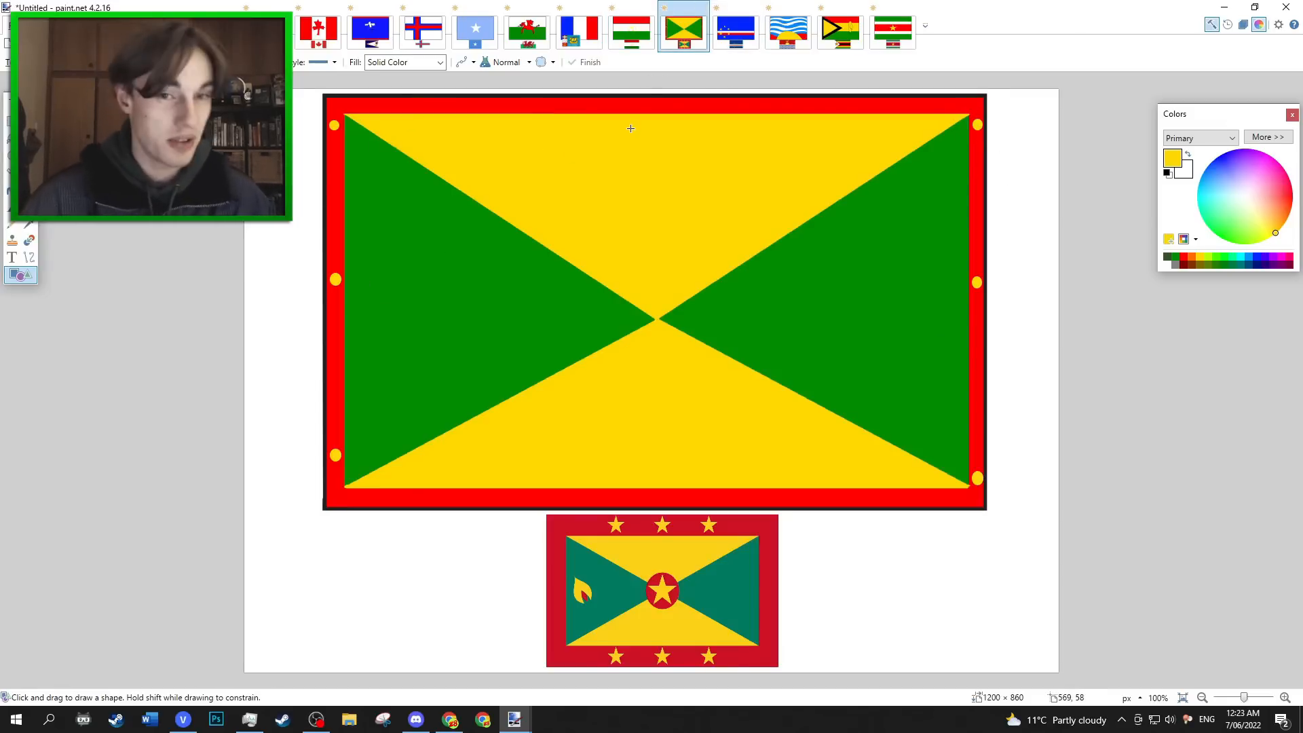
click(742, 47)
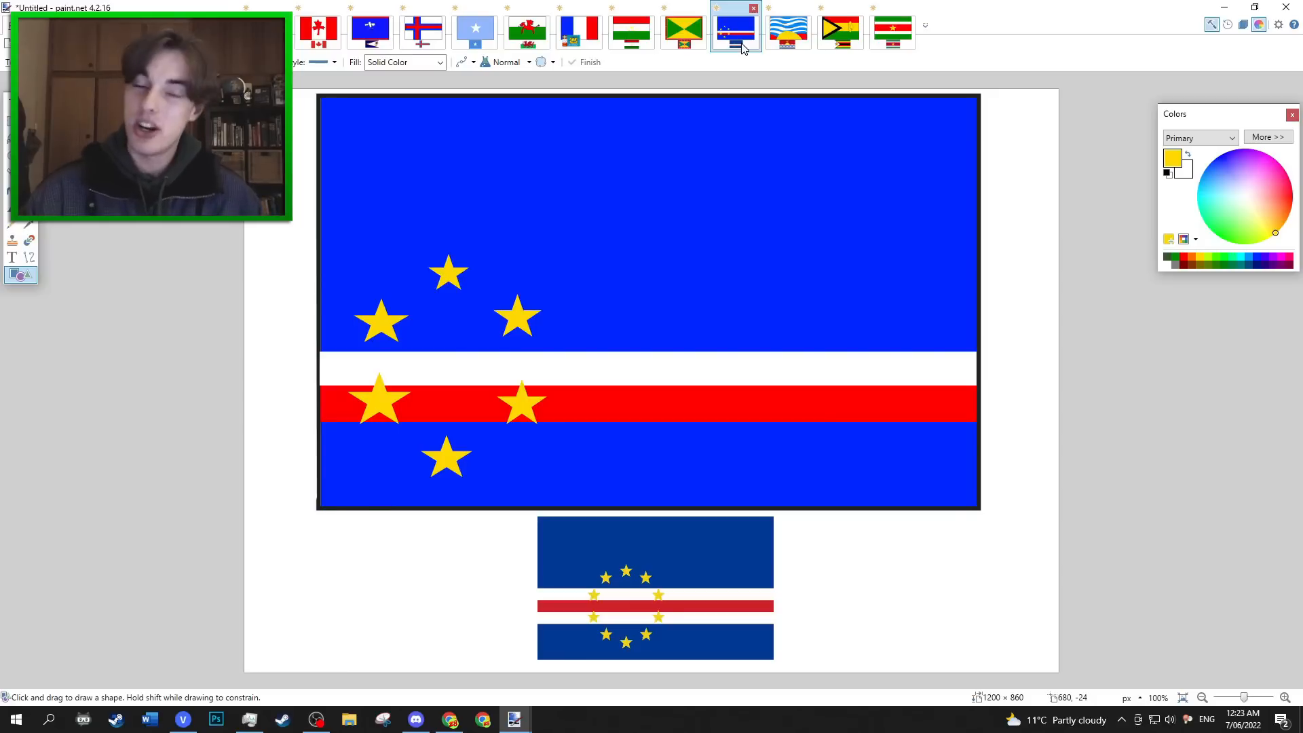
click(791, 46)
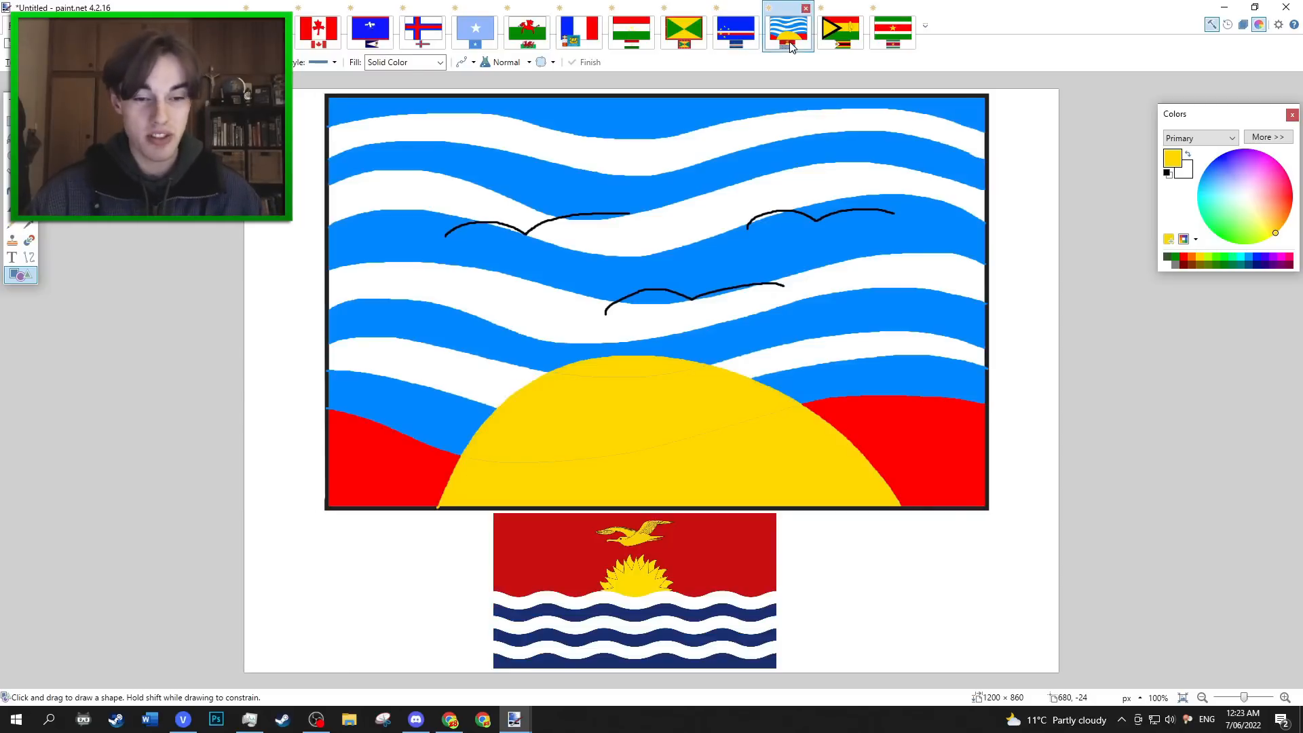
click(858, 41)
click(888, 44)
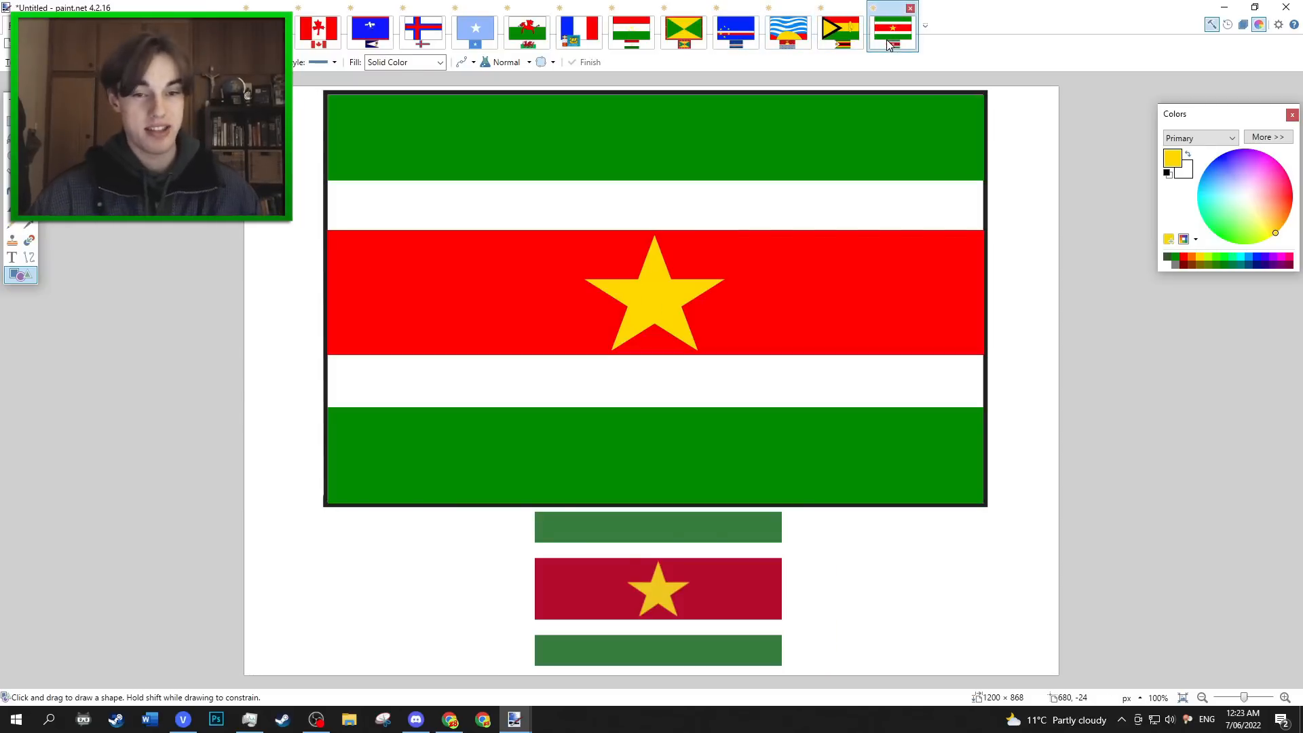